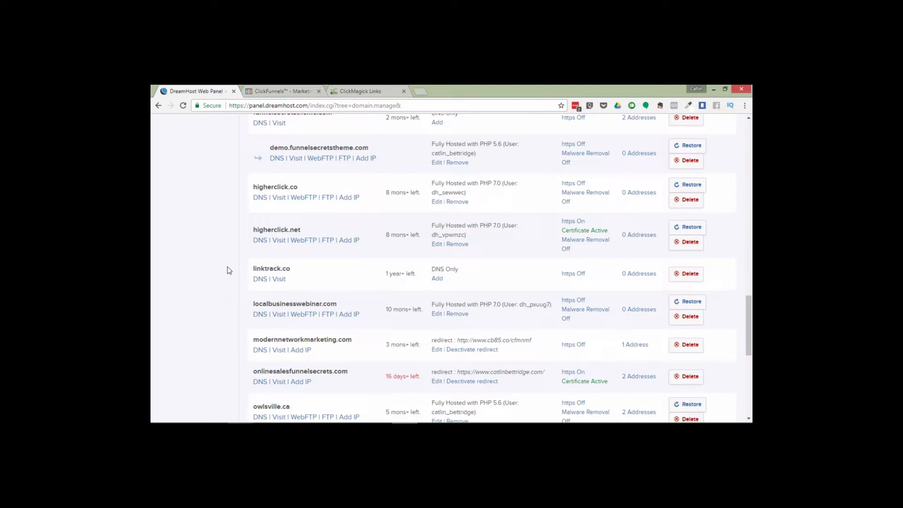
Switch to ClickMagick and open the Domain Manager
left_click(360, 89)
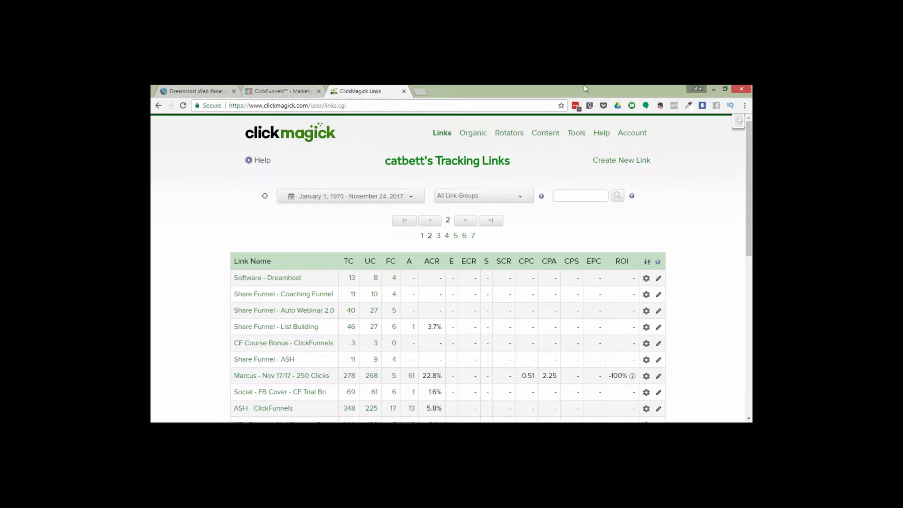
left_click(579, 134)
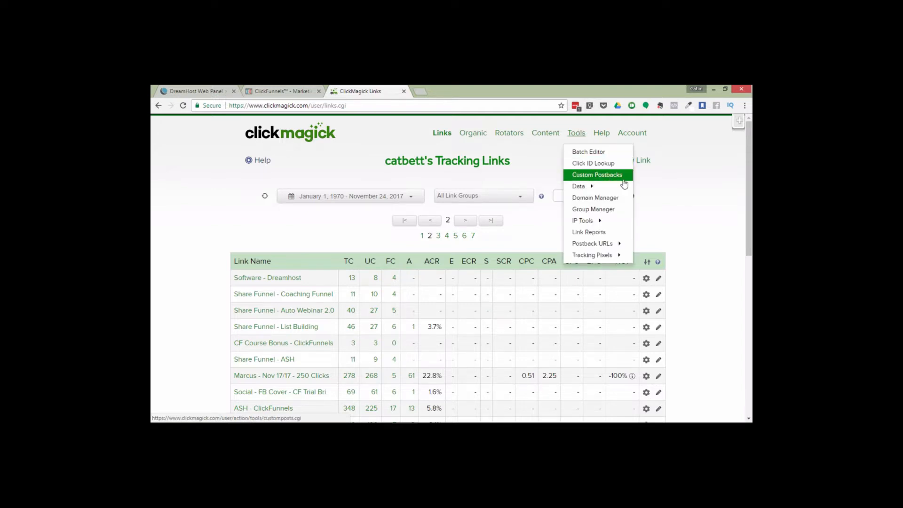
left_click(605, 198)
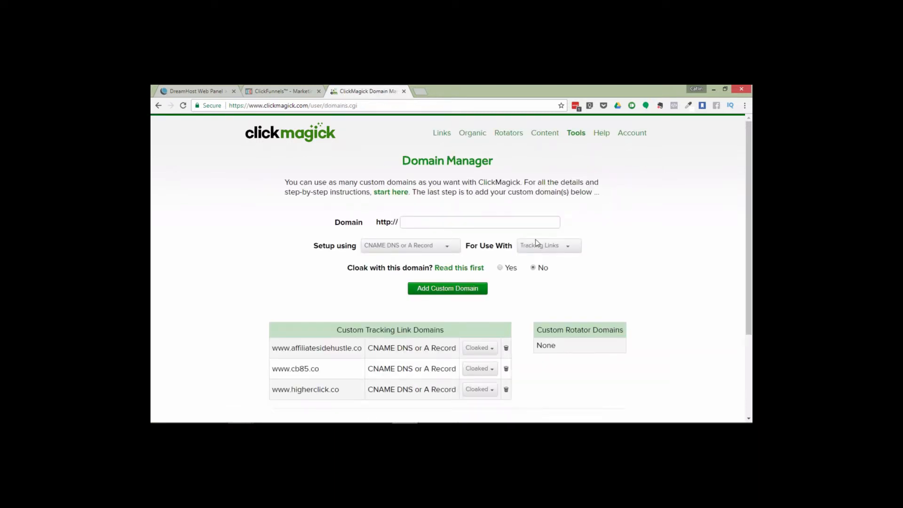
Open the step-by-step custom domain setup instructions from the Domain Manager
scroll(751, 235, "down", 2)
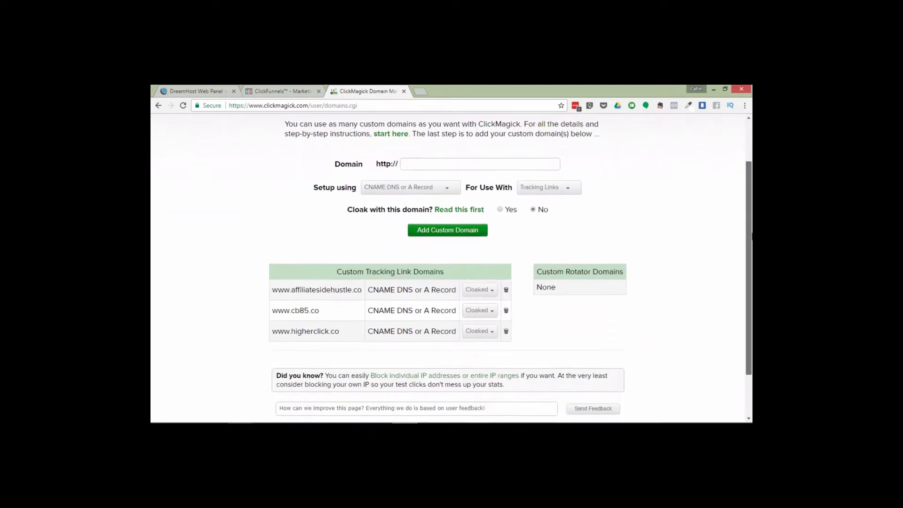
scroll(751, 235, "down", 1)
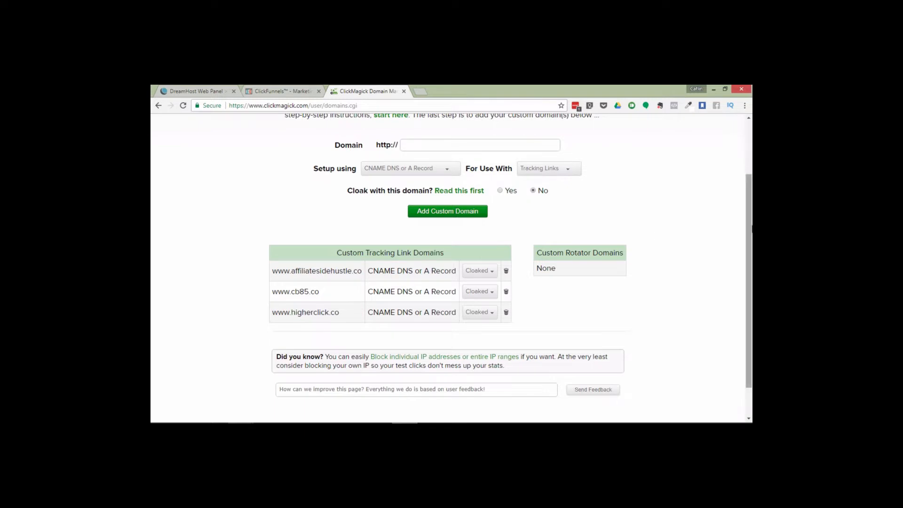
left_click_drag(752, 229, 751, 180)
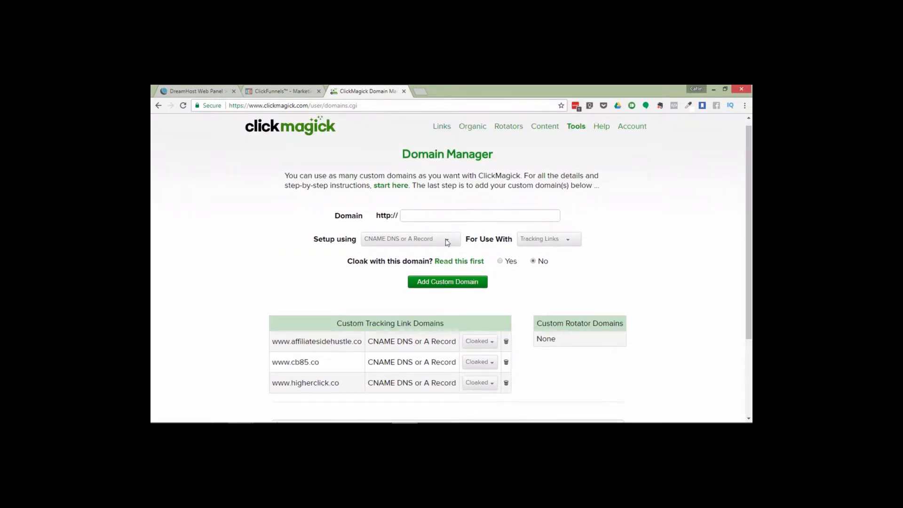
left_click(388, 187)
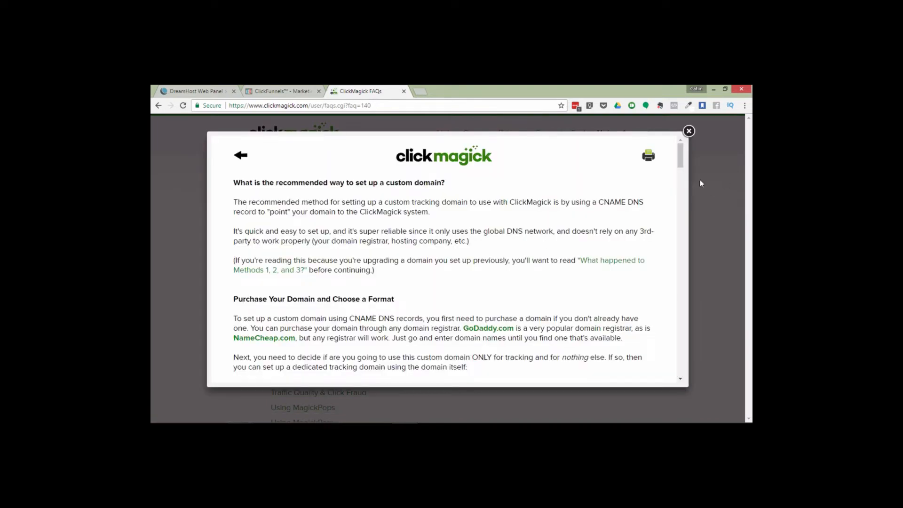
left_click_drag(682, 161, 681, 271)
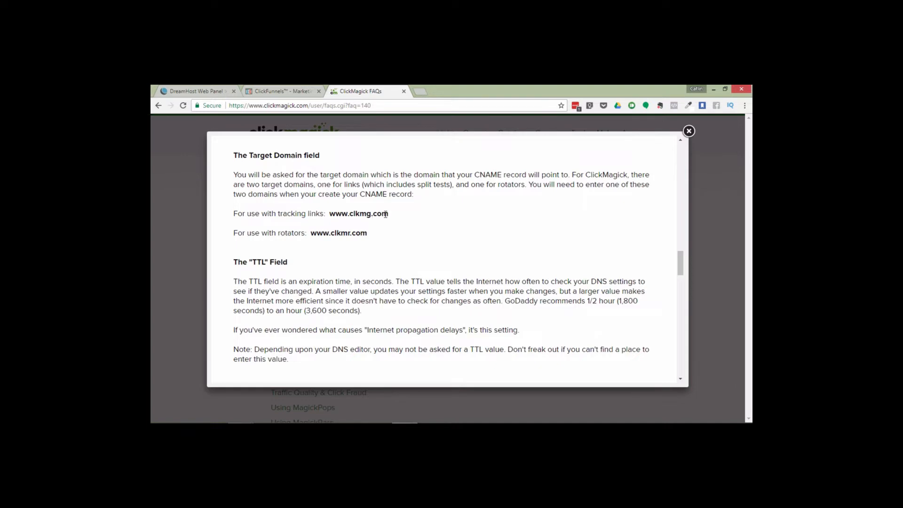
left_click_drag(389, 216, 332, 218)
key("ctrl+c")
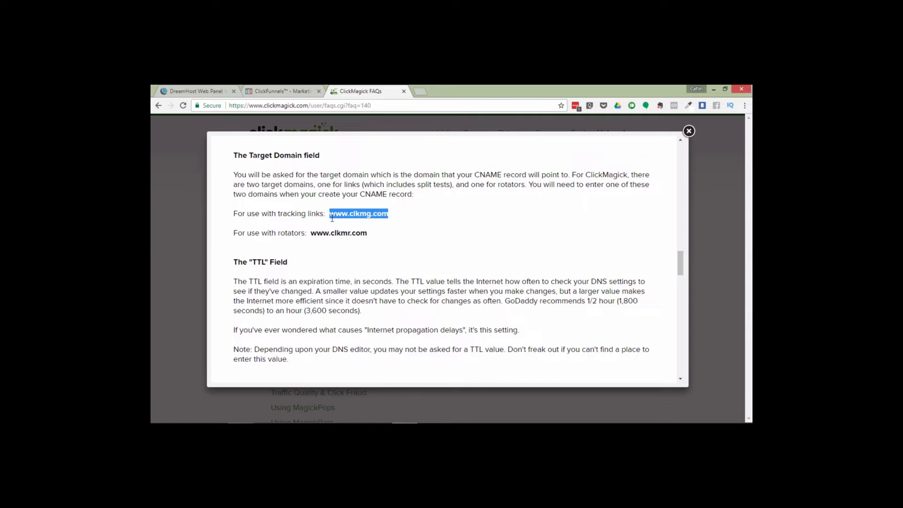
Switch to DreamHost and open the DNS settings for linktrack.co
left_click(192, 88)
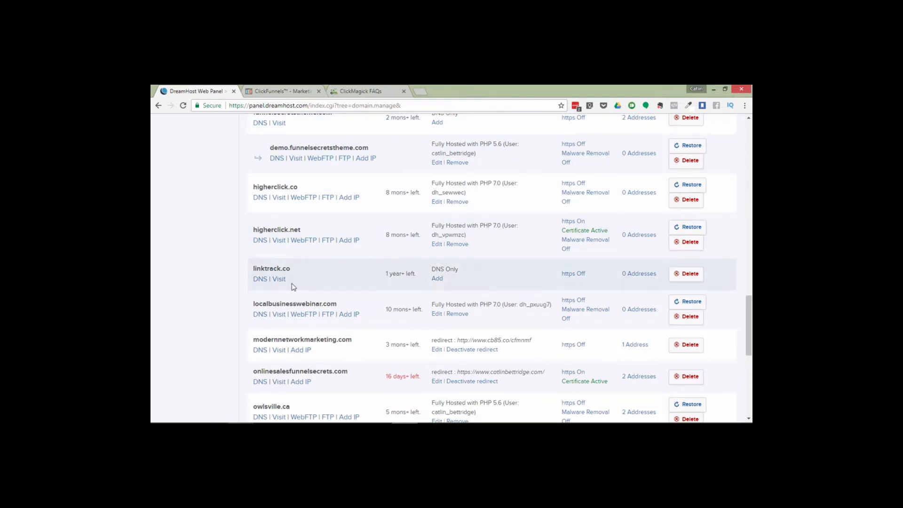
left_click(260, 280)
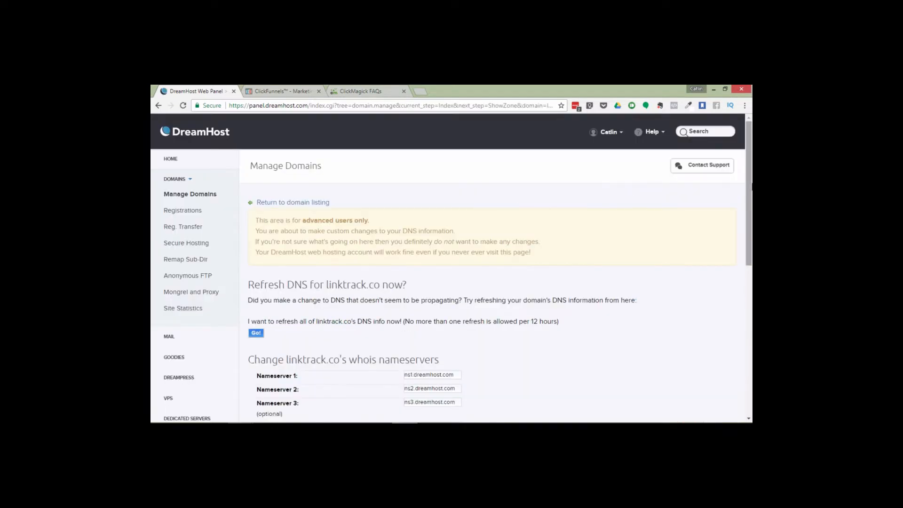
left_click_drag(750, 189, 751, 320)
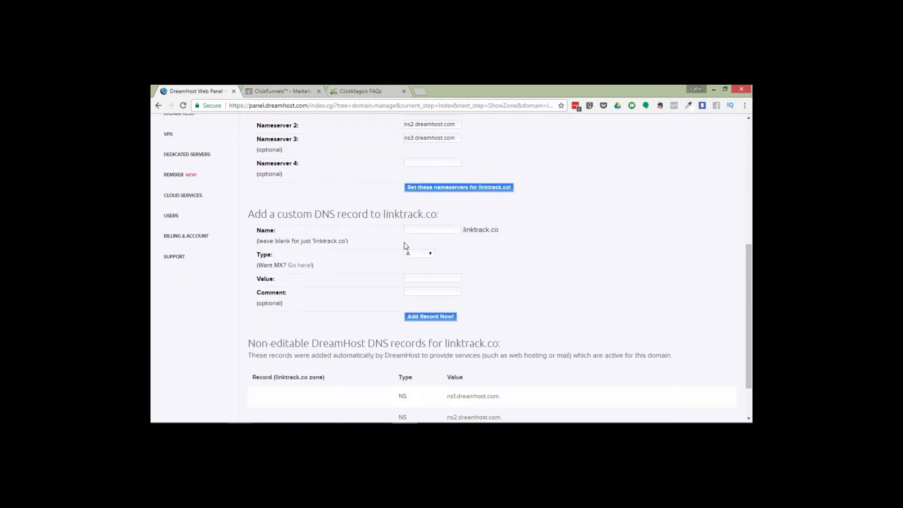
left_click(426, 229)
type("www")
left_click(514, 251)
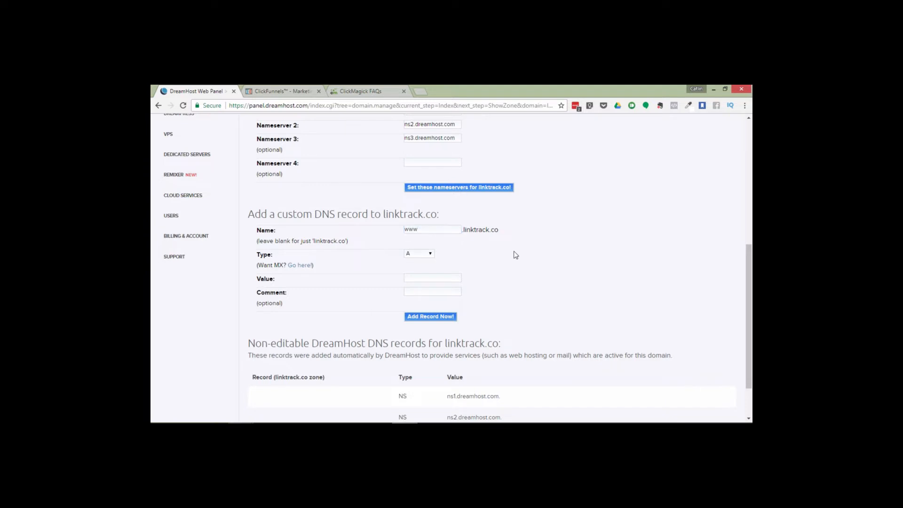
left_click(418, 254)
left_click(421, 267)
left_click(434, 278)
key("ctrl+v")
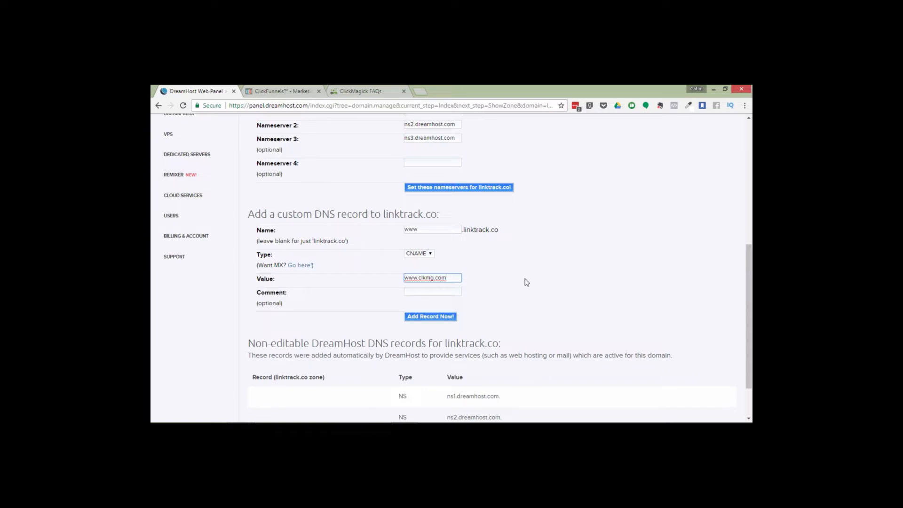
left_click(425, 316)
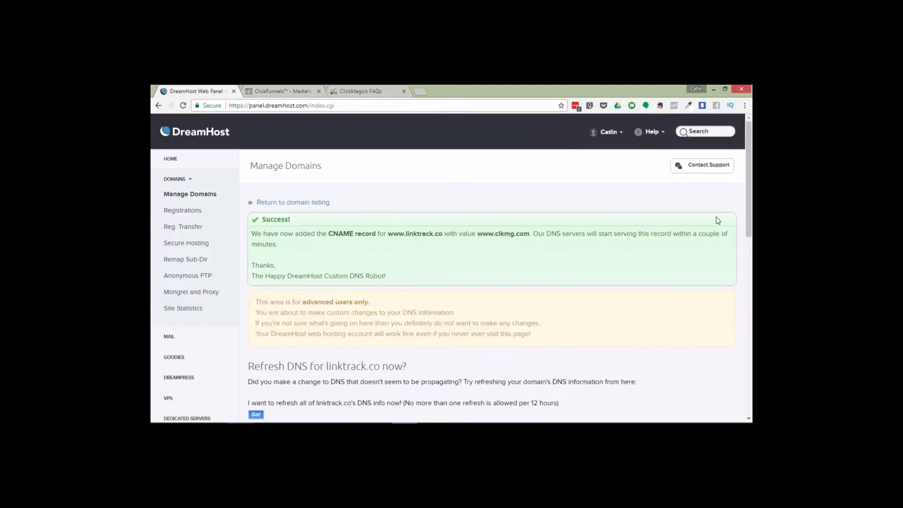
Return to the domain listing and start adding hosting to linktrack.co
left_click_drag(752, 194, 751, 121)
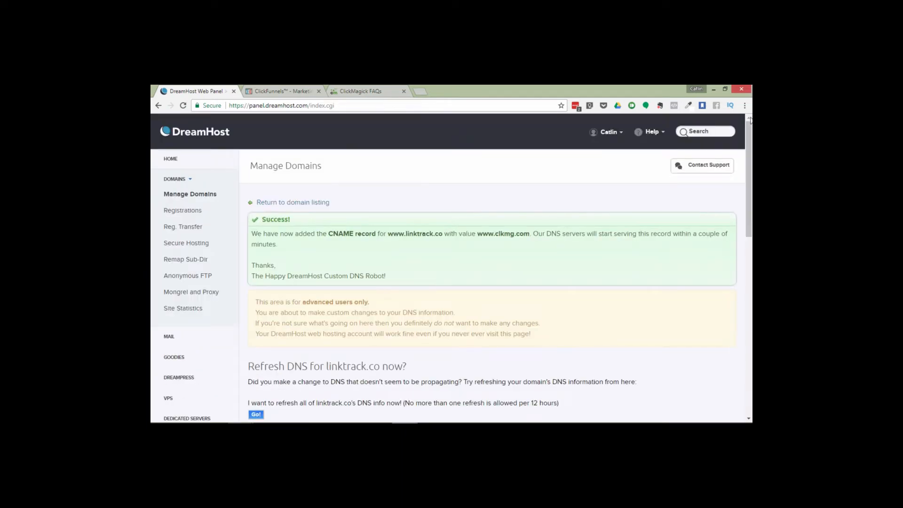
left_click(199, 198)
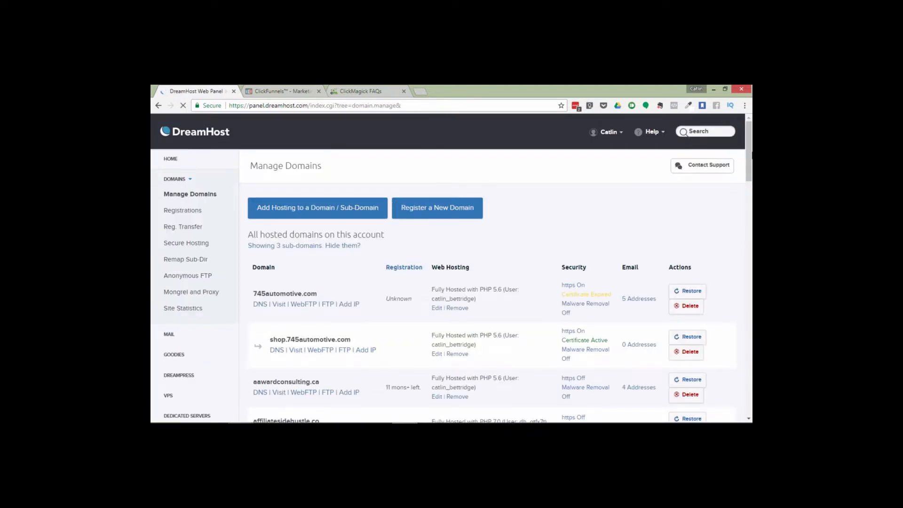
scroll(535, 256, "down", 15)
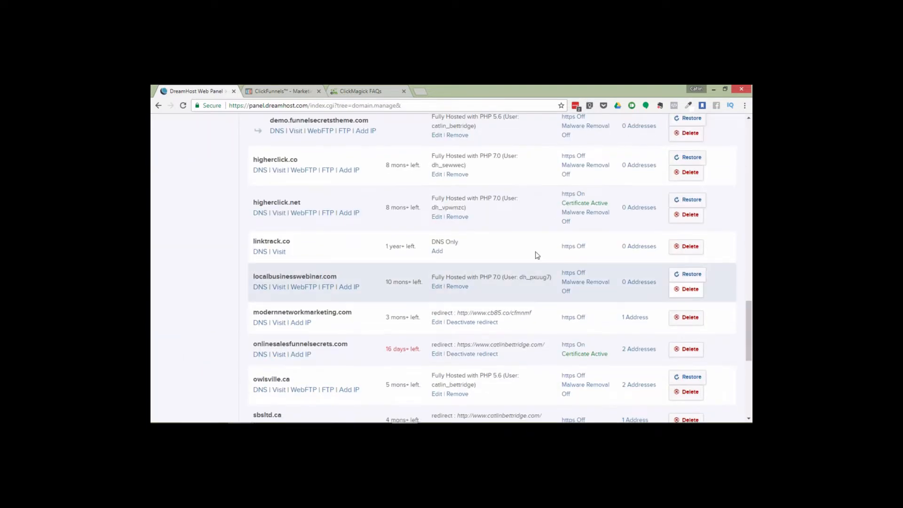
left_click(436, 252)
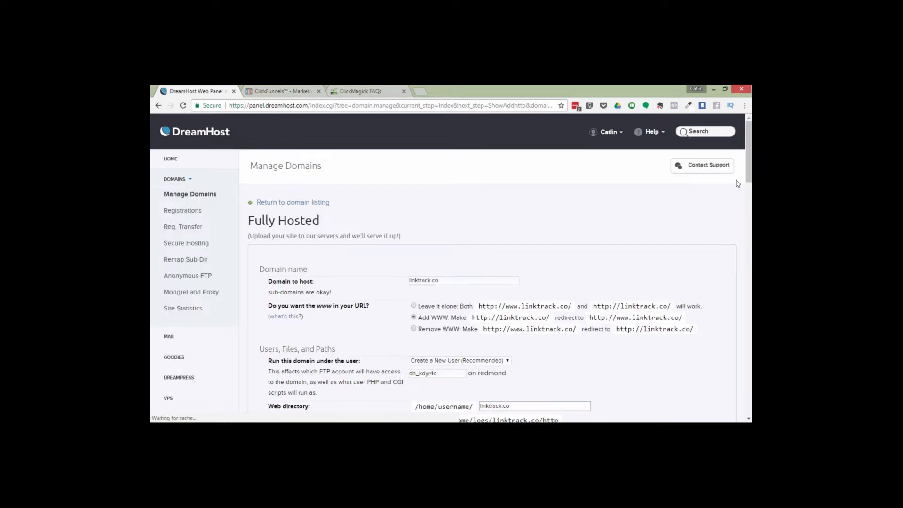
Fully host linktrack.co with the default hosting settings
scroll(751, 188, "down", 2)
scroll(751, 188, "up", 1)
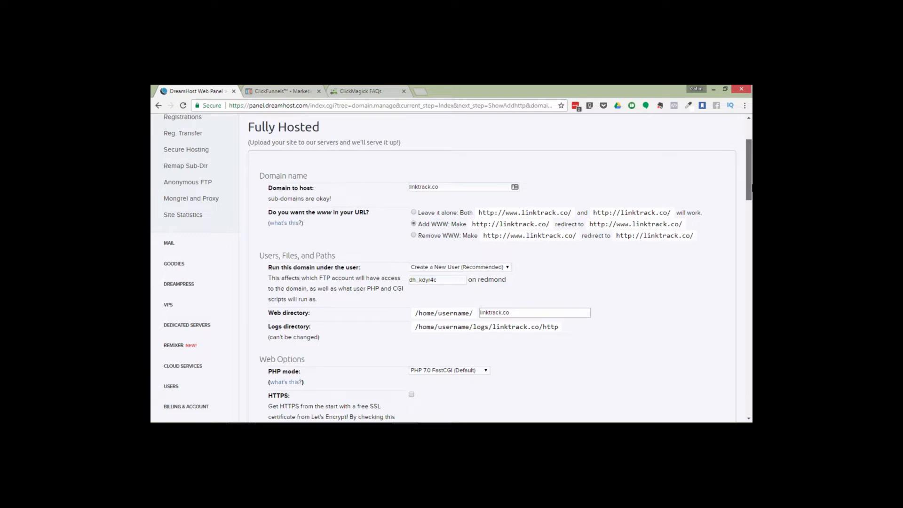
left_click_drag(751, 188, 751, 202)
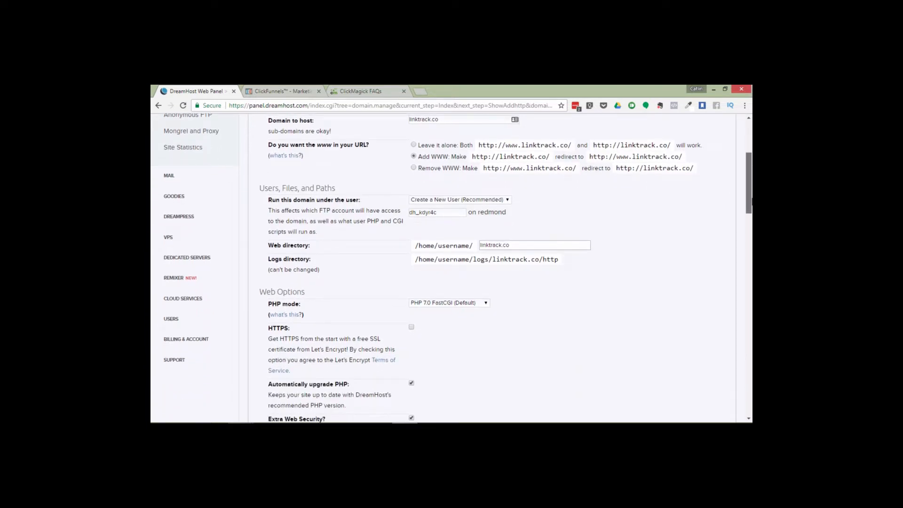
left_click_drag(751, 201, 751, 260)
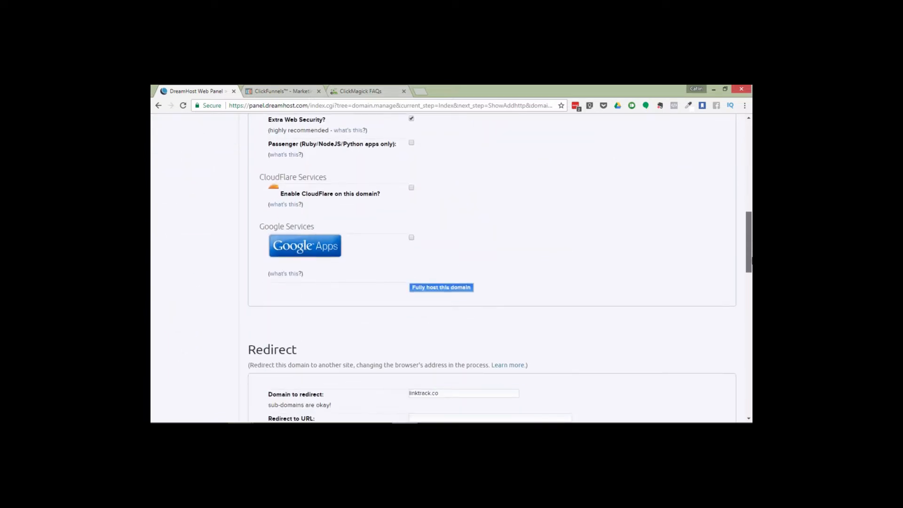
left_click(459, 289)
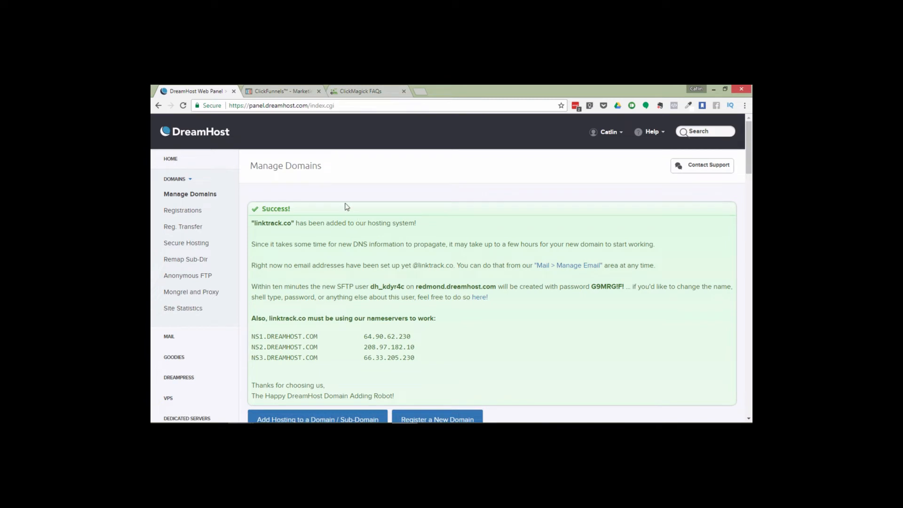
Switch to ClickMagick, close the instructions, and reopen the Domain Manager
left_click(365, 88)
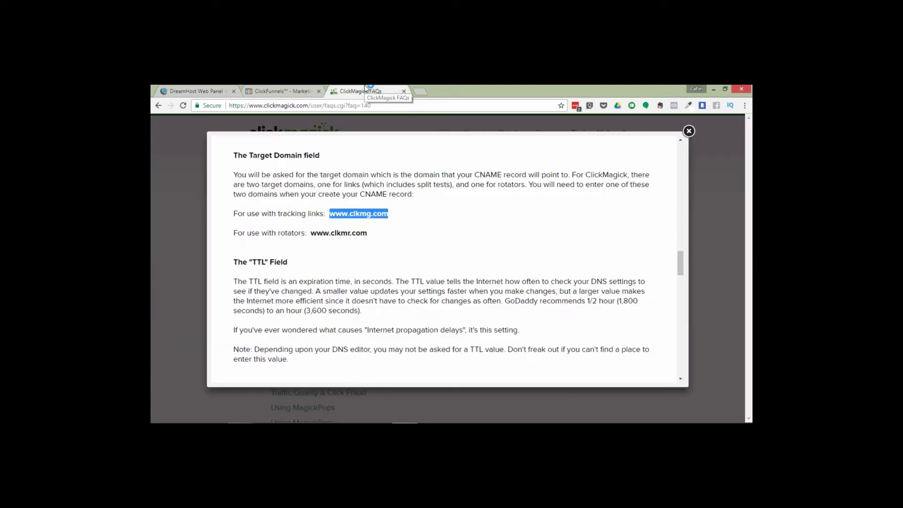
left_click(688, 131)
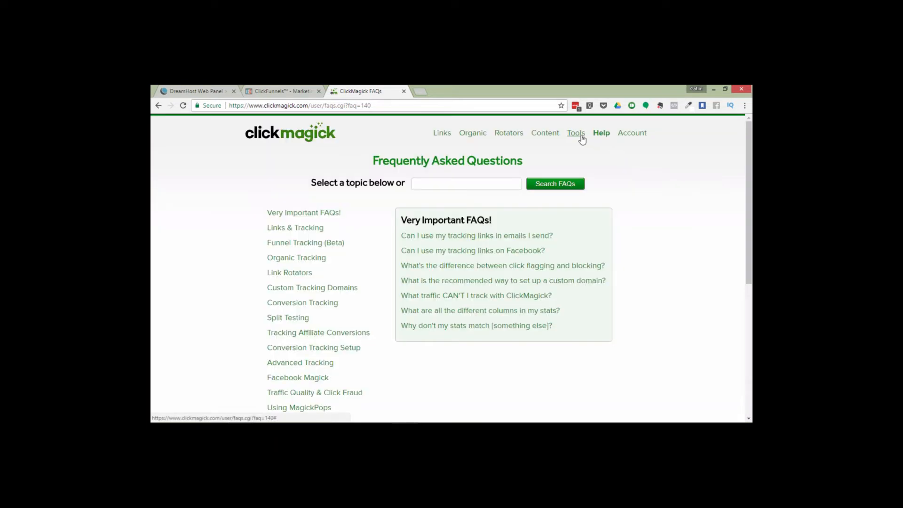
left_click(577, 133)
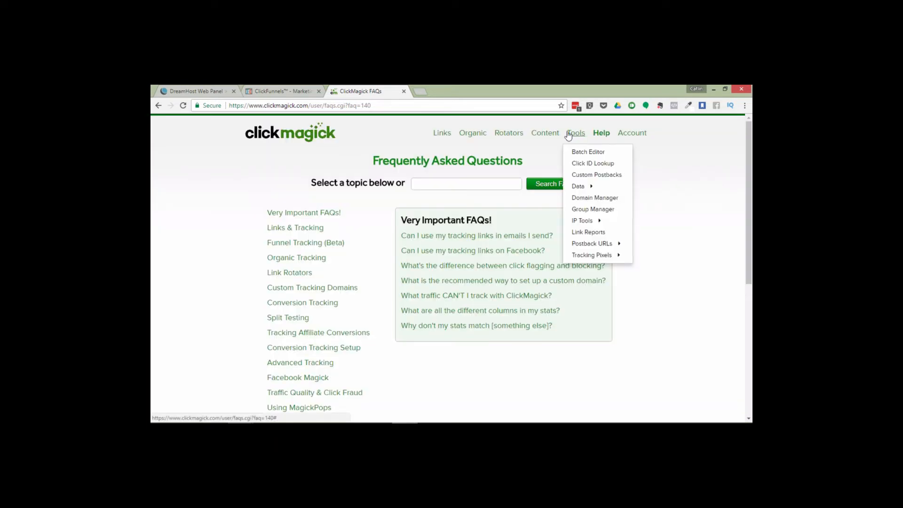
left_click(597, 198)
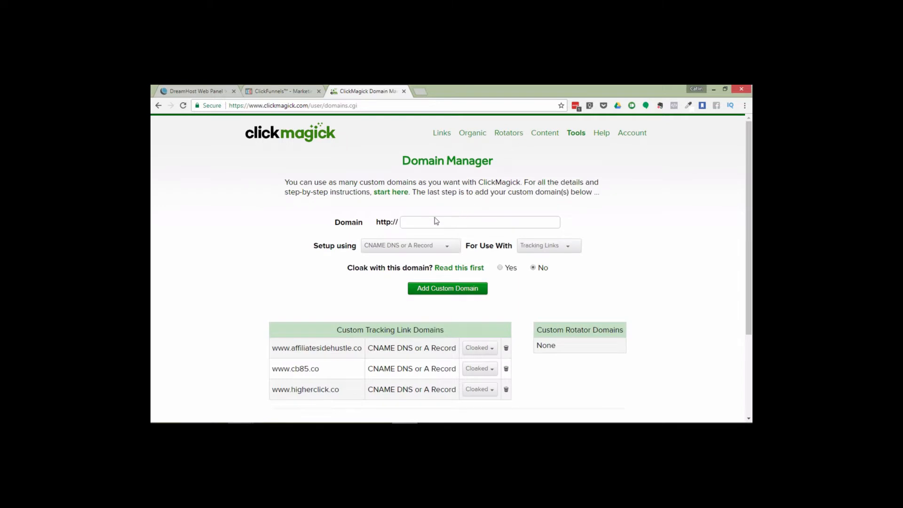
left_click(423, 220)
type("ww")
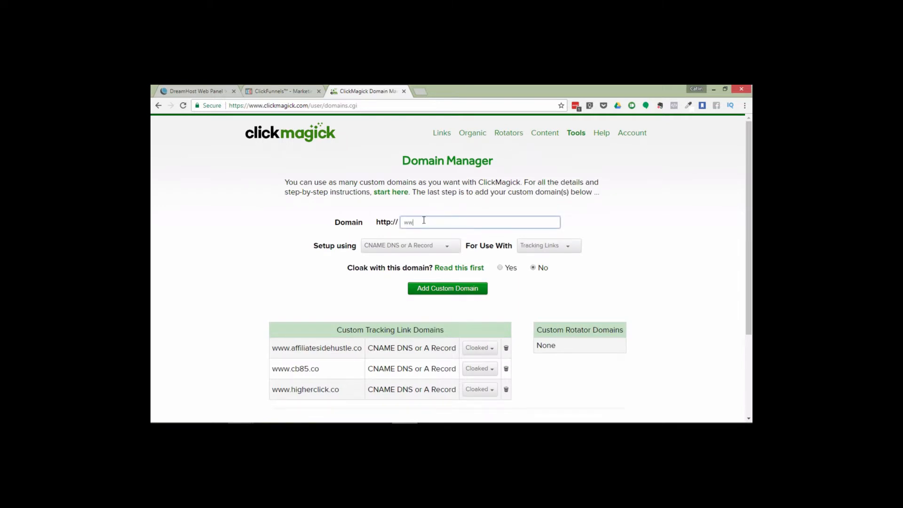
type("w.linktrack.co")
Keep CNAME DNS setup for Tracking Links, enable cloaking, and add the custom domain
left_click(411, 250)
left_click(412, 251)
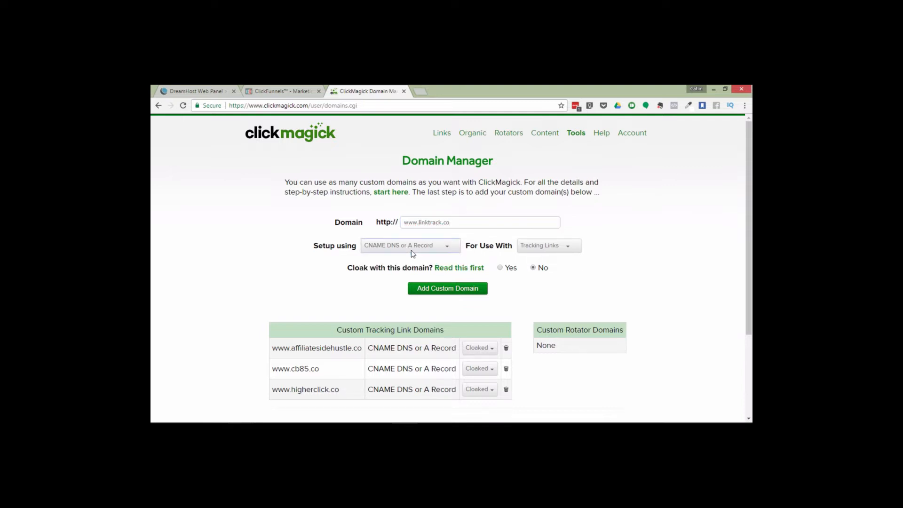
left_click(557, 245)
left_click(557, 244)
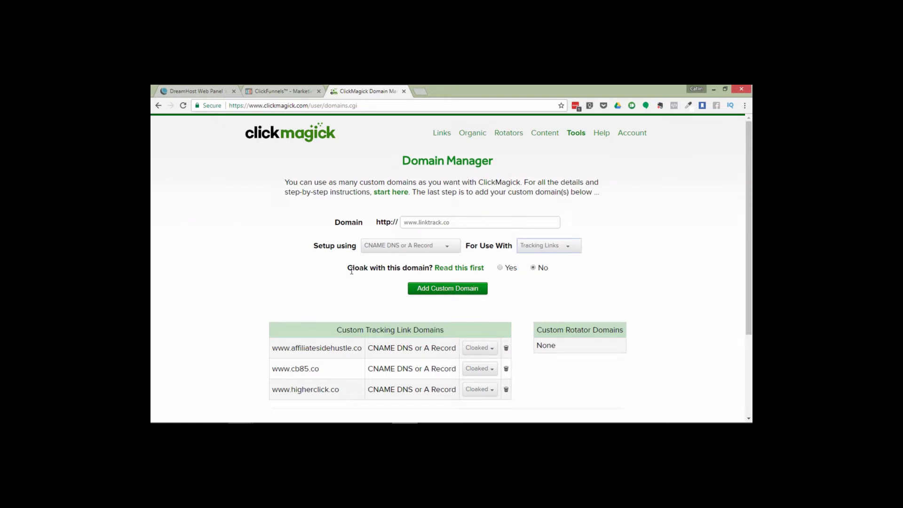
left_click(500, 268)
left_click(449, 290)
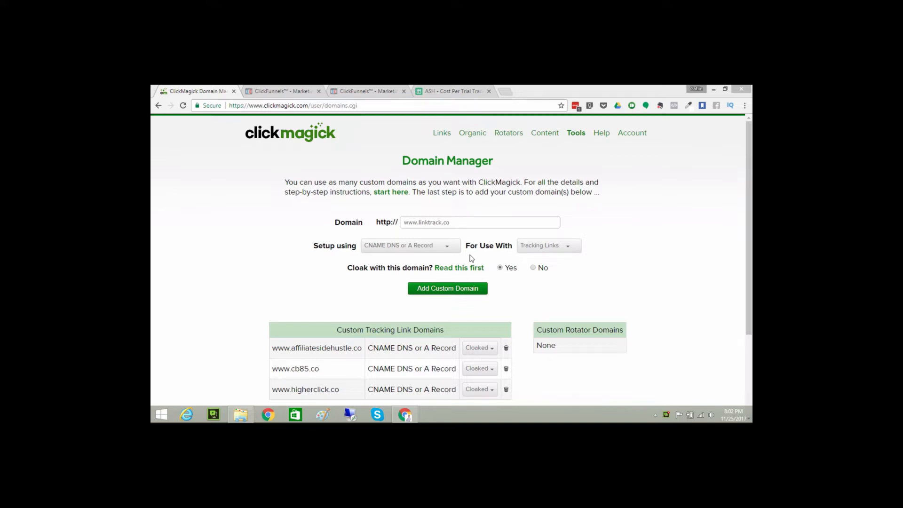
left_click(454, 292)
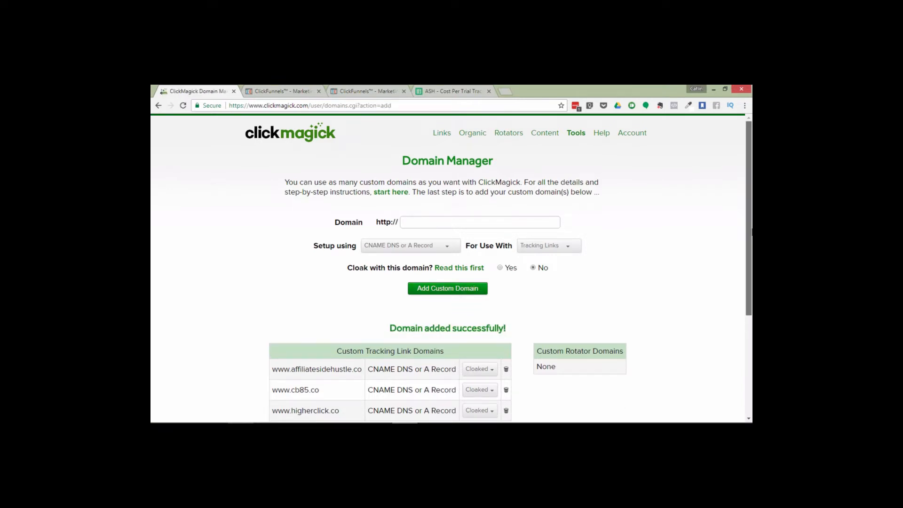
Open the Tracking Pixel Builder
left_click_drag(749, 231, 751, 333)
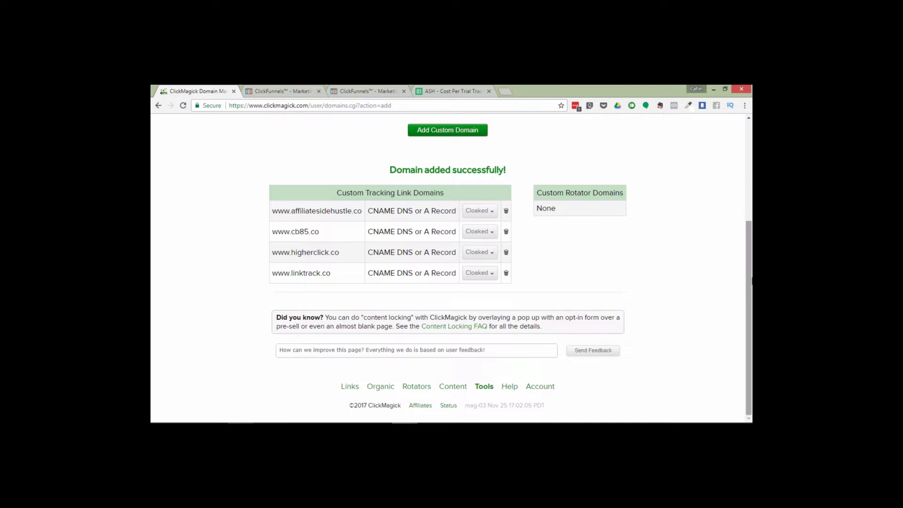
left_click_drag(751, 281, 751, 174)
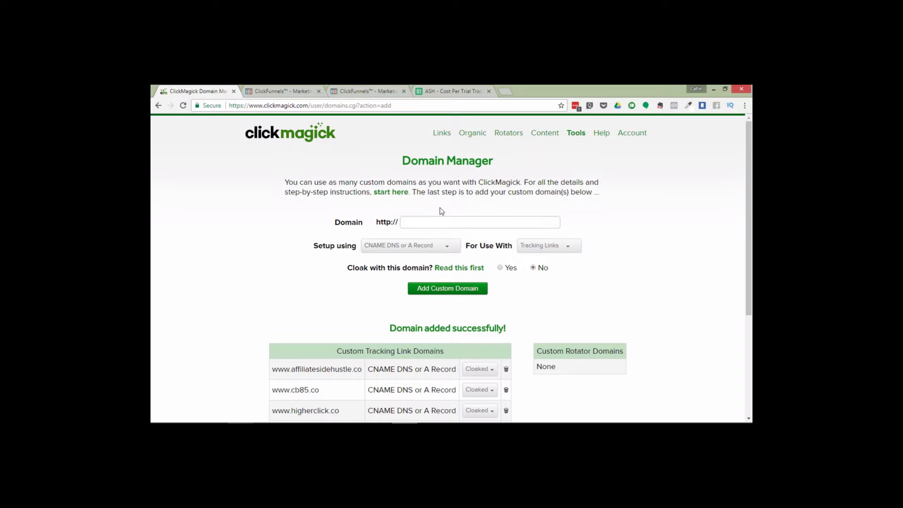
left_click(579, 135)
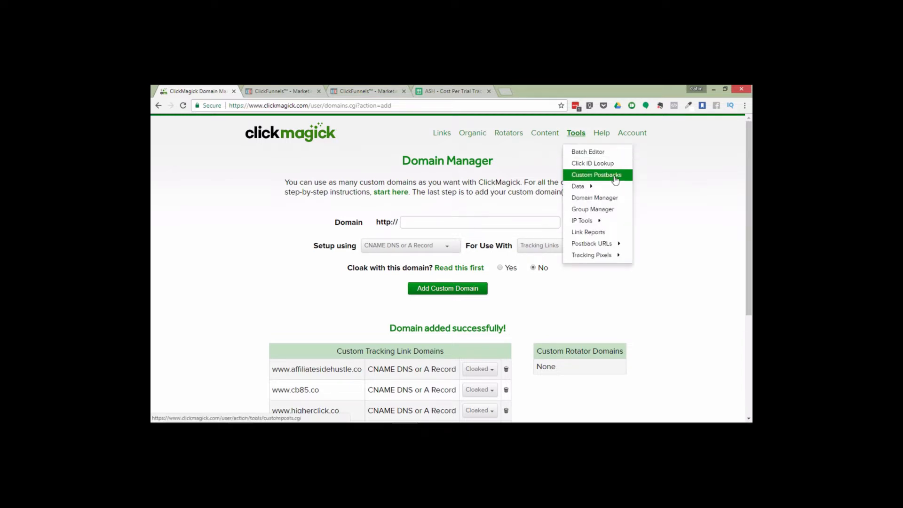
mouse_move(594, 255)
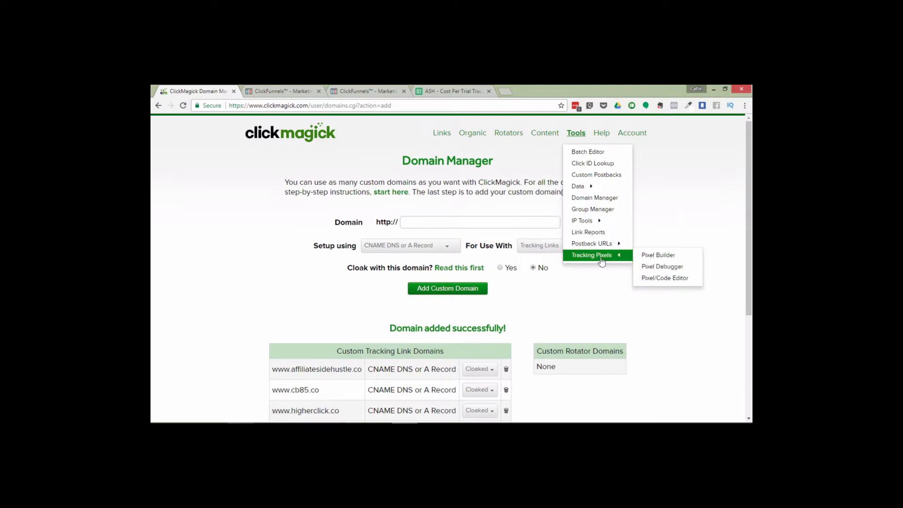
left_click(660, 256)
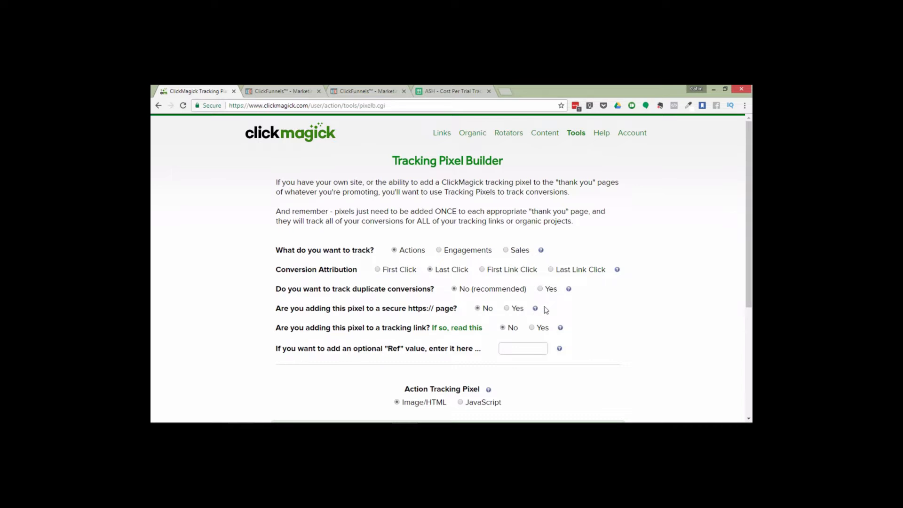
Switch the action tracking pixel to JavaScript and select the generated pixel code to copy it
double_click(236, 107)
left_click(612, 304)
scroll(751, 255, "down", 2)
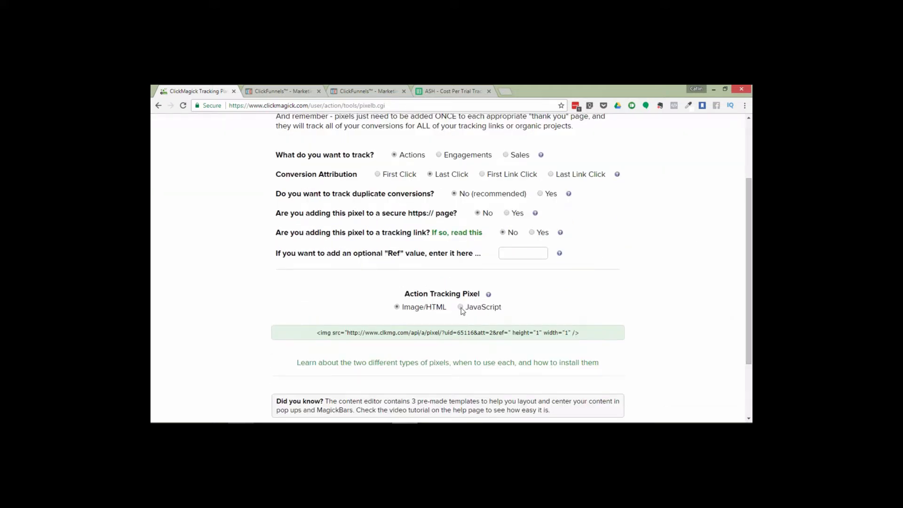
left_click(460, 307)
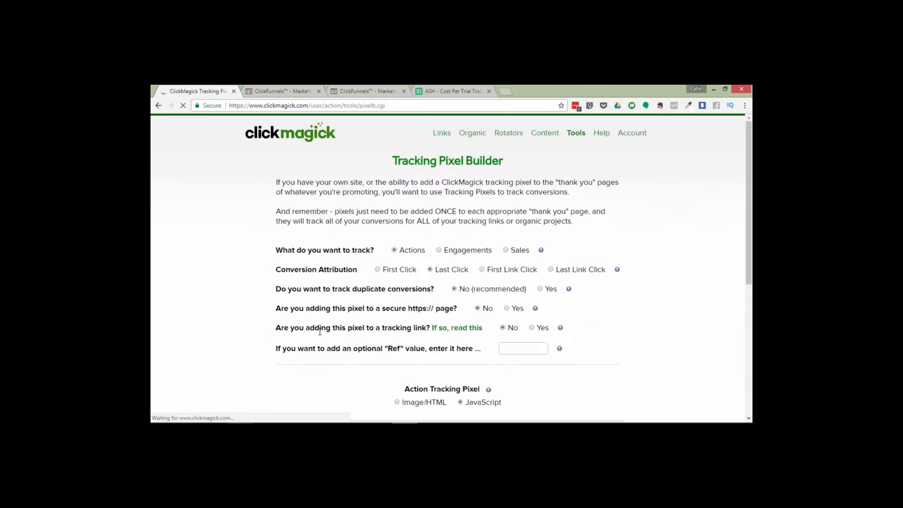
left_click_drag(751, 242, 751, 347)
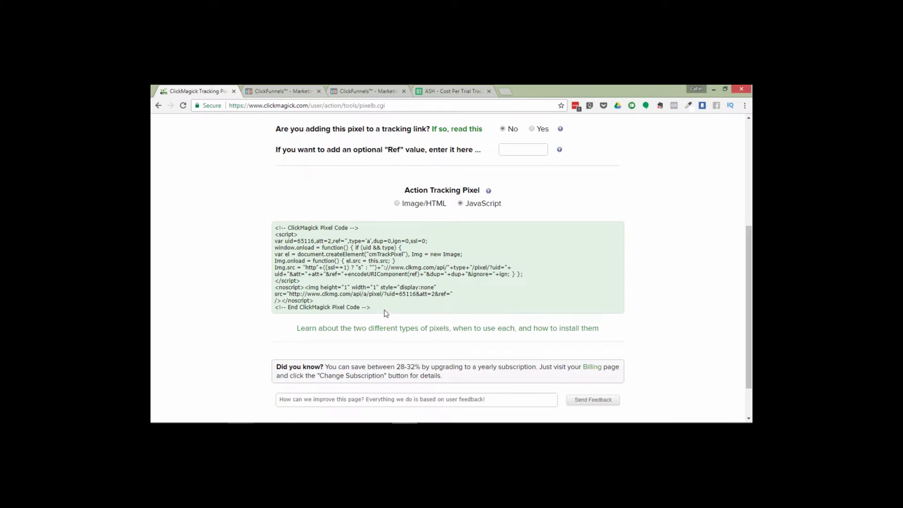
left_click_drag(382, 308, 262, 232)
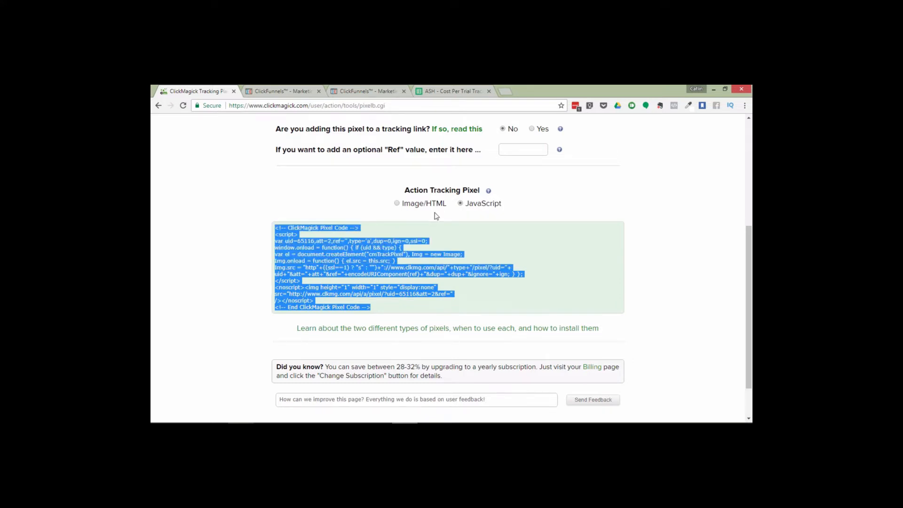
Open the funnel's Thank You page in the ClickFunnels page editor
left_click(372, 90)
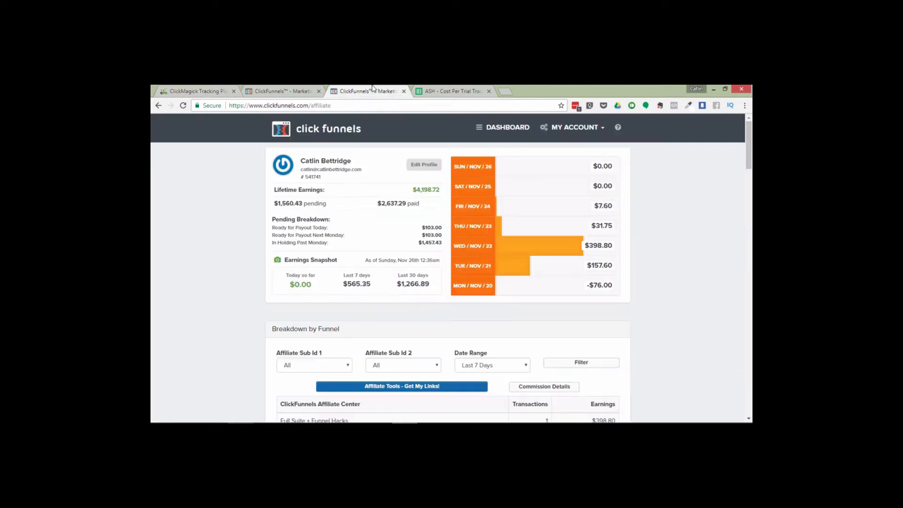
left_click(269, 91)
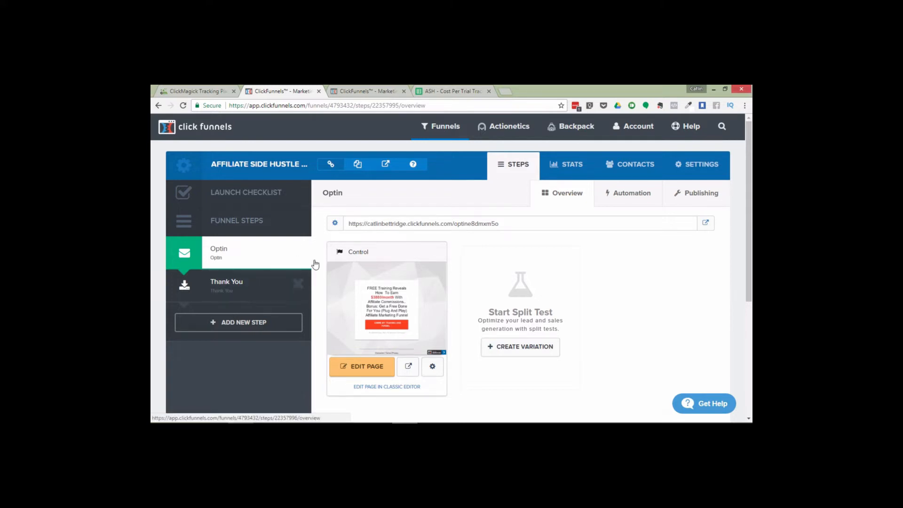
left_click(231, 286)
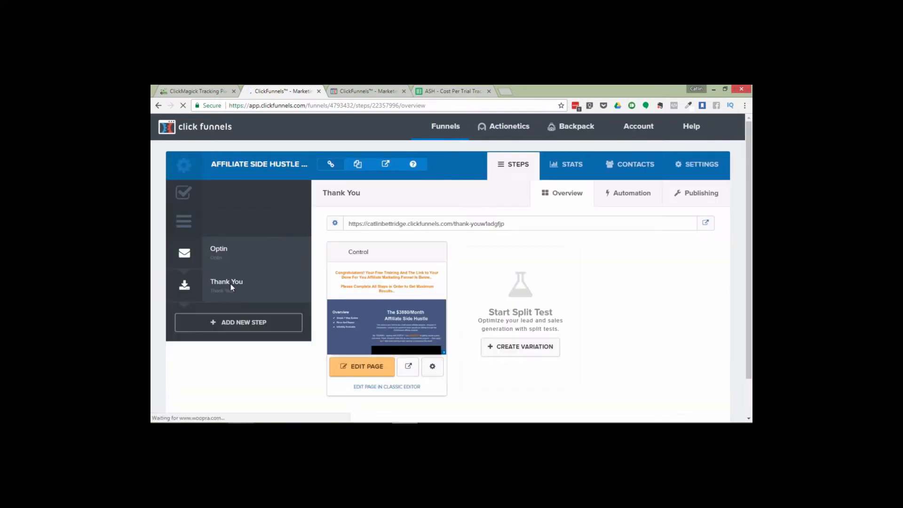
left_click(368, 366)
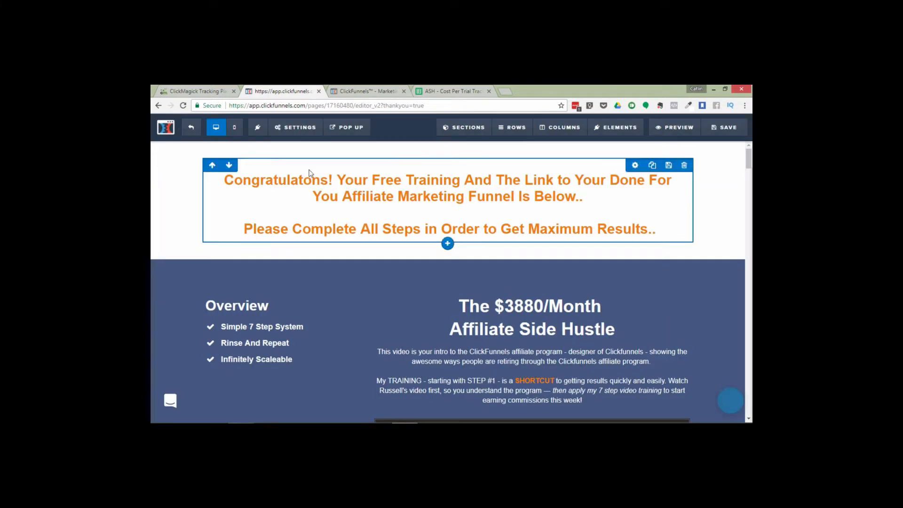
Paste the ClickMagick pixel code into the page's header tracking code and save the page
left_click(298, 133)
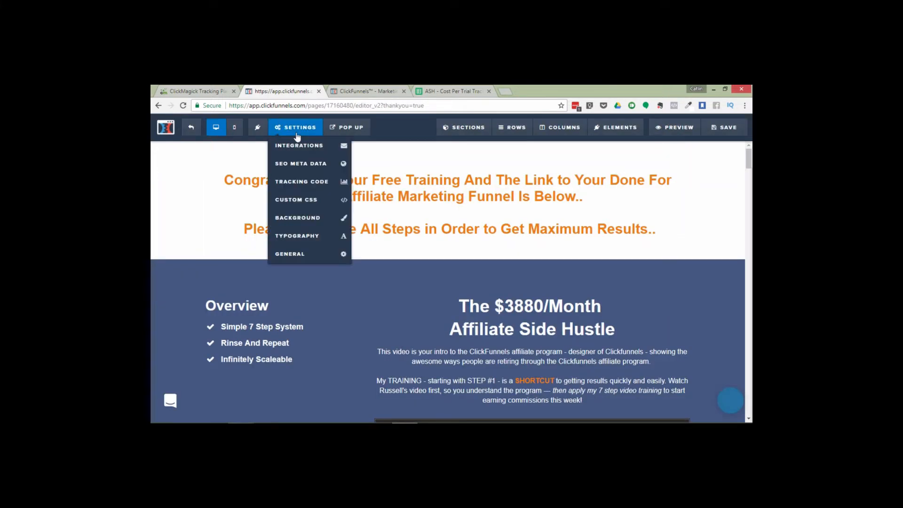
left_click(296, 183)
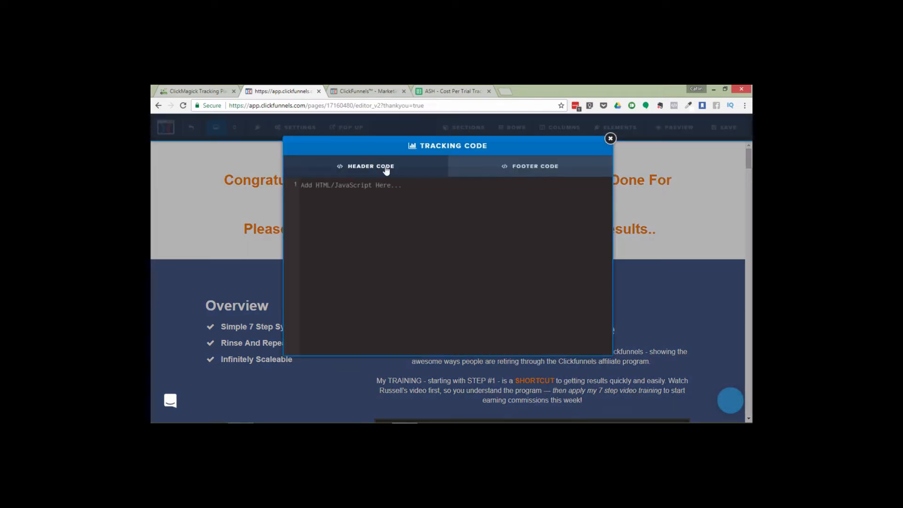
left_click(375, 187)
type("<!-- ClickMagick Pixel Code --> <script> var uid=65116,att=2,ref='',type='a',dup=0,ign=0,ssl=0; window.onload = function() { if (uid && type) { var el = document.createElement(\"cmTrackPixel\"), Img = new Image; Img.onload = function() { el.src = this.src; } Img.src = \"http\"+((ssl==1) ? \"s\" : \"\")+\"://www.clkmg.com/api/\"+type+\"/pixel/?uid=\"+ uid+\"&att=\"+att+\"&ref=\"+encodeURIComponent(ref)+\"&dup=\"+dup+\"&ignore=\"+ign; } }; </script> <noscript><img height=\"1\" width=\"1\" style=\"display:none\" src=\"http://www.clkmg.com/api/a/pixel/?uid=65116&att=2&ref=\" /></noscript> <!-- End ClickMagick Pixel Code -->")
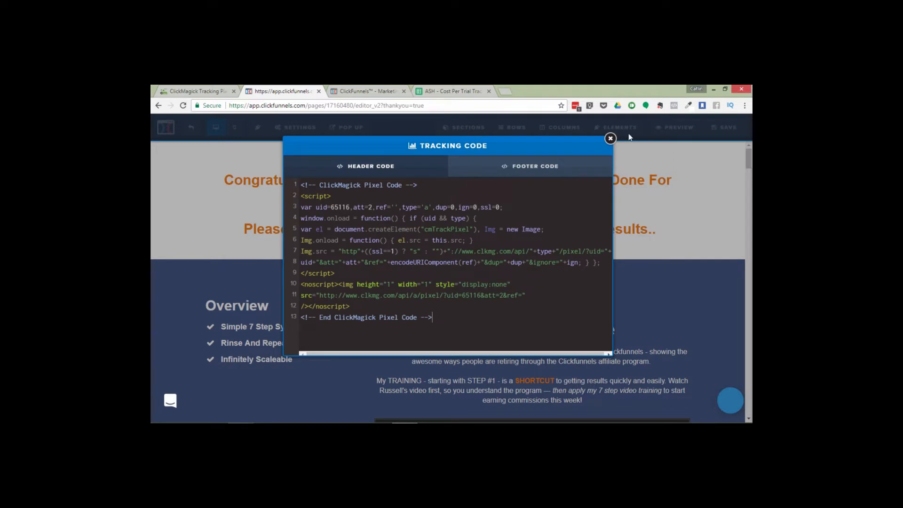
left_click(610, 138)
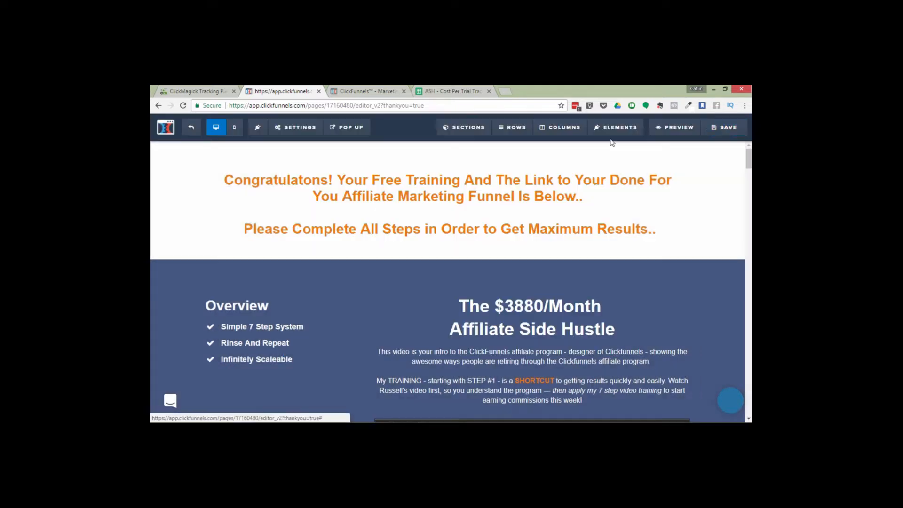
left_click(720, 132)
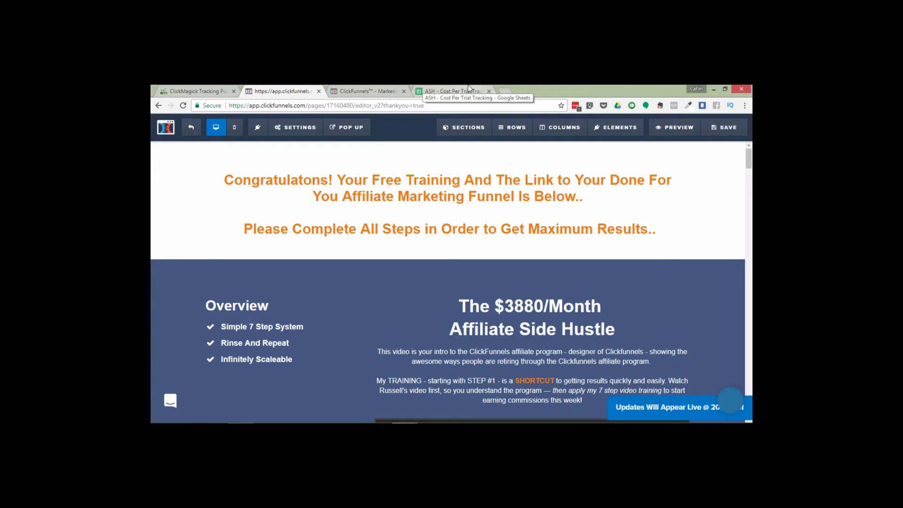
Return to ClickMagick and open the Group Manager
left_click(203, 90)
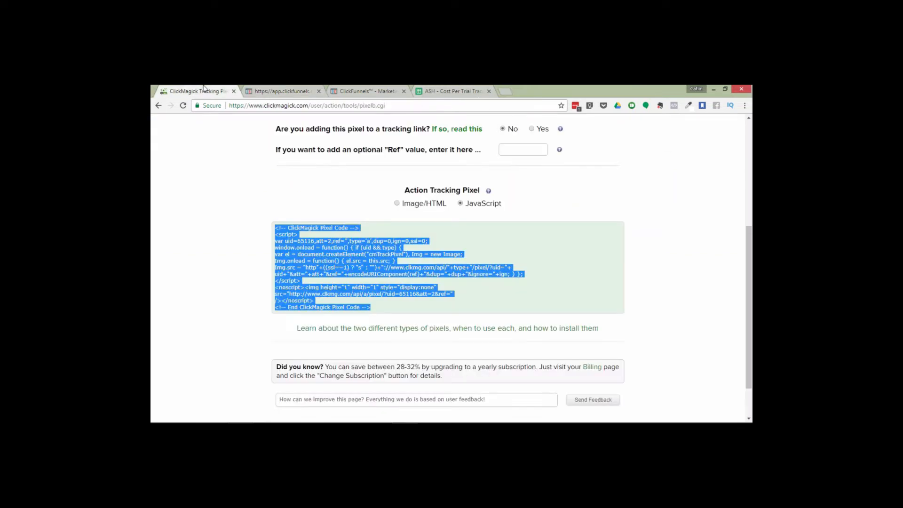
left_click_drag(751, 276, 751, 150)
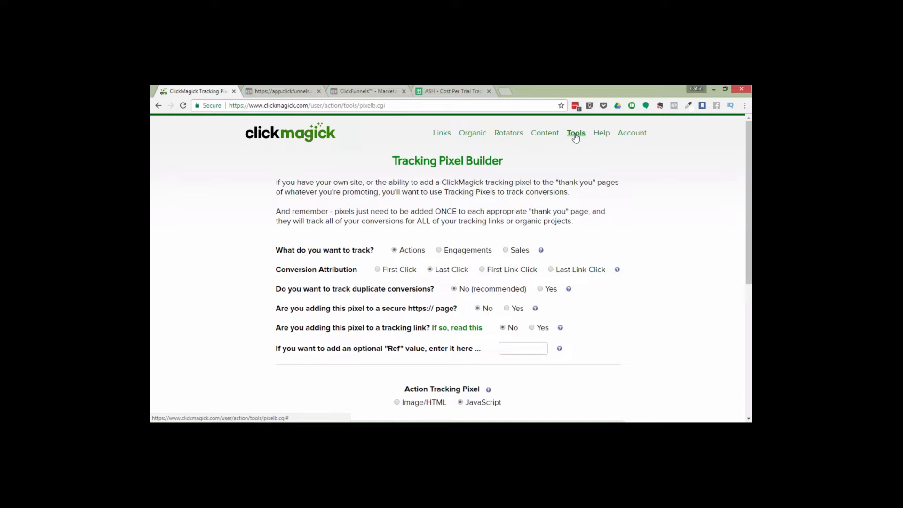
left_click(575, 135)
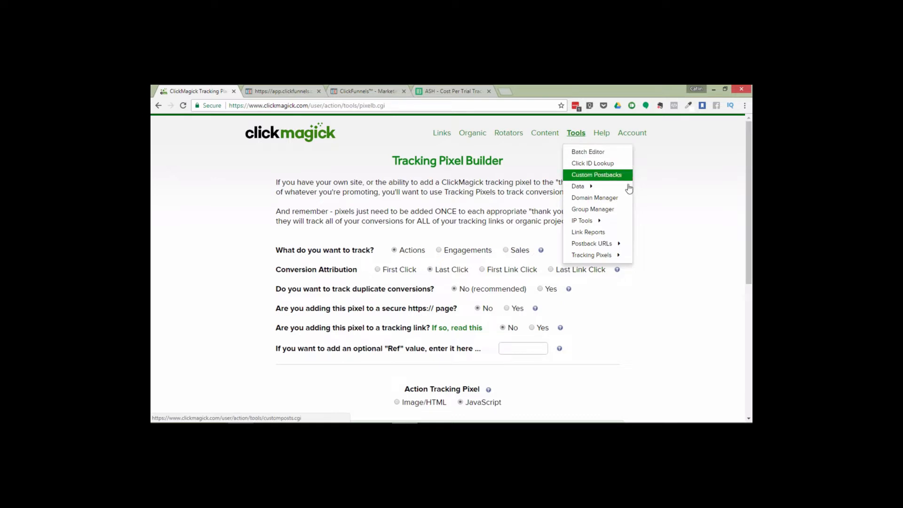
left_click(606, 211)
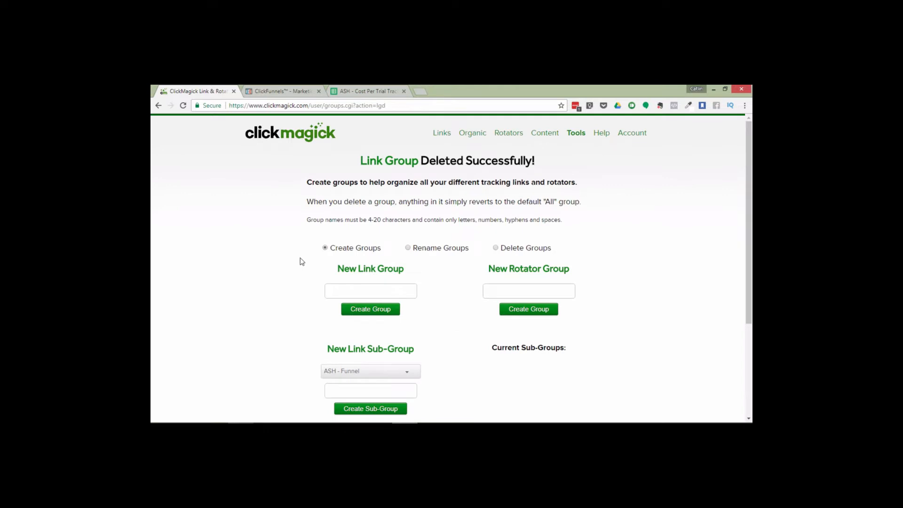
Create a new link group named "Funnel - Example"
left_click(367, 308)
left_click(521, 174)
left_click(376, 291)
type("Funnel - Example")
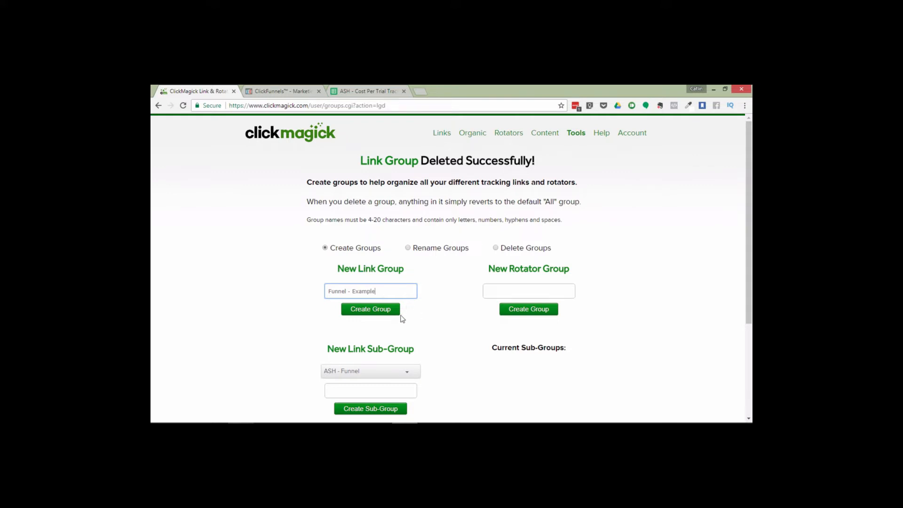
left_click(355, 310)
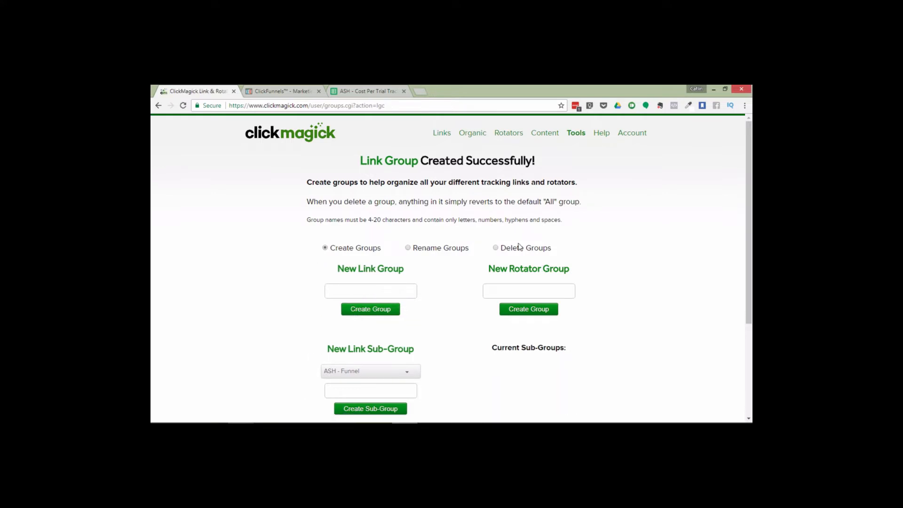
Filter the tracking links to the Funnel - Example group and start creating a new link
left_click(440, 134)
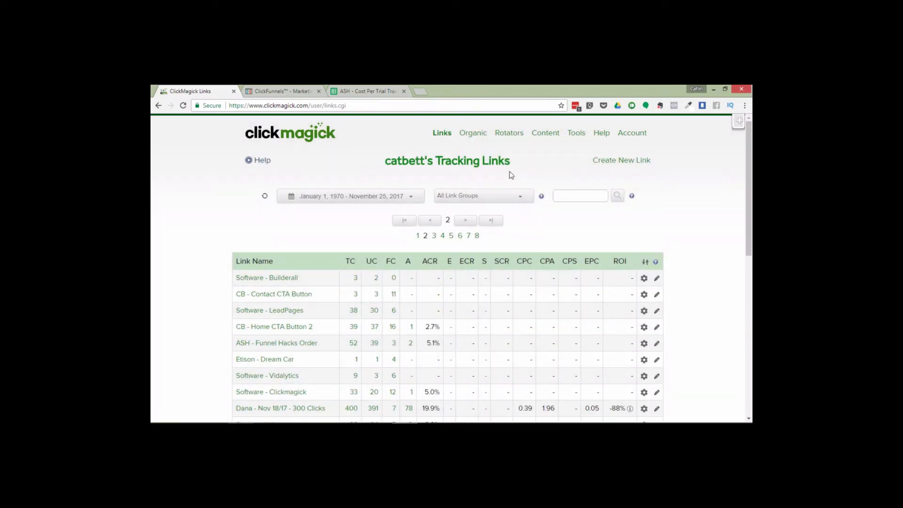
left_click(475, 200)
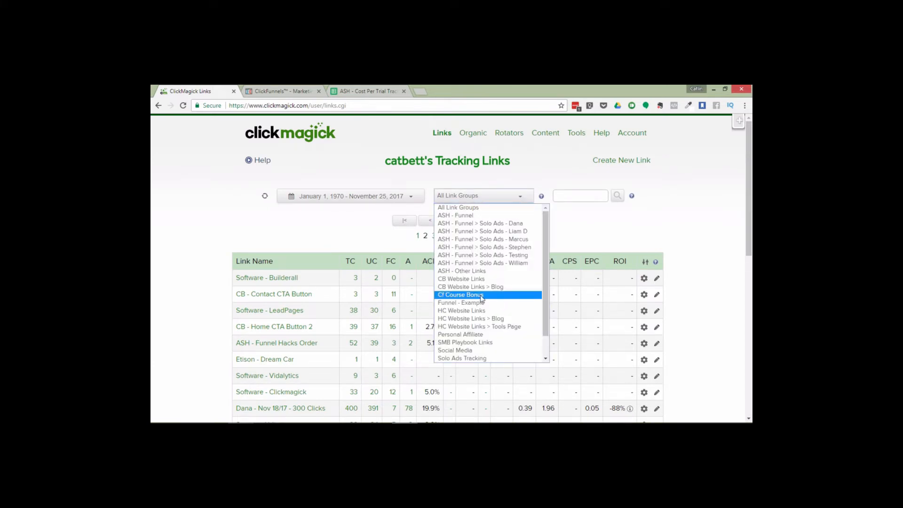
left_click(453, 304)
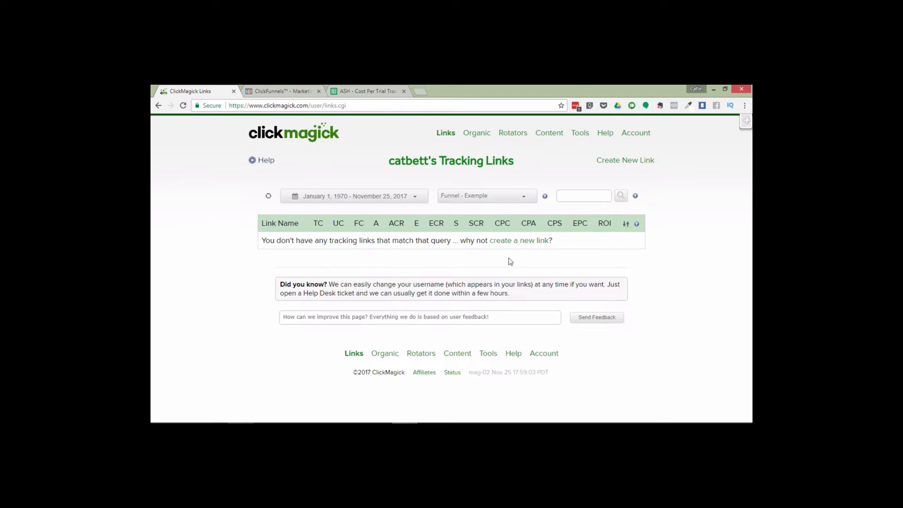
left_click(530, 241)
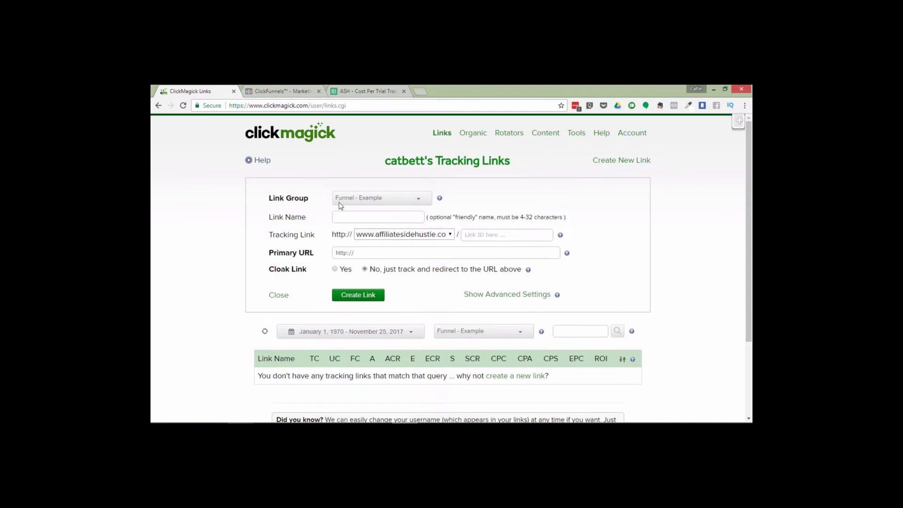
left_click(362, 197)
left_click(362, 198)
left_click(369, 218)
type("Total Stats - Example")
left_click(398, 234)
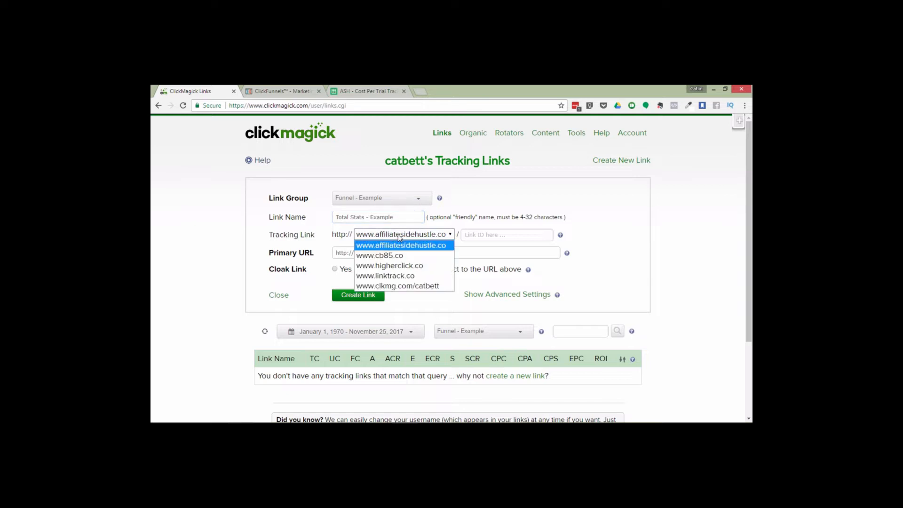
left_click(398, 276)
Copy the Optin page URL from ClickFunnels and paste it as the link's Primary URL
left_click(479, 234)
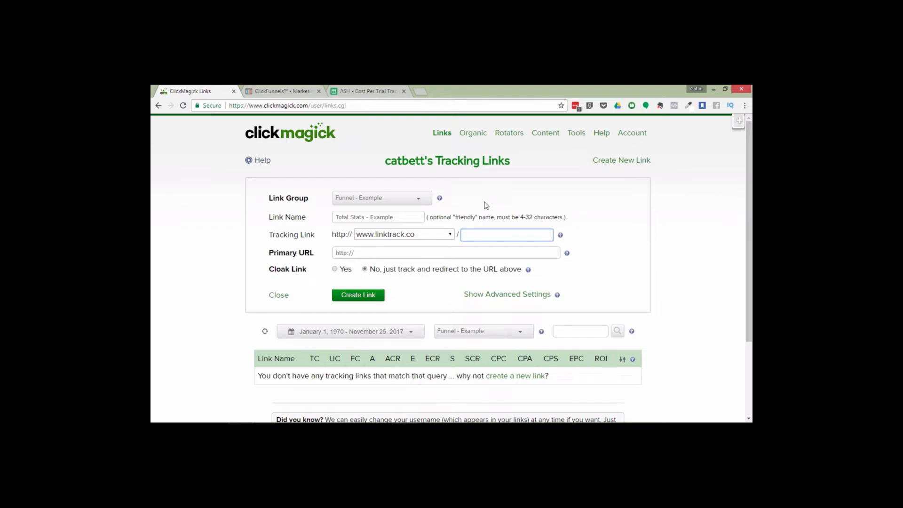
left_click(383, 253)
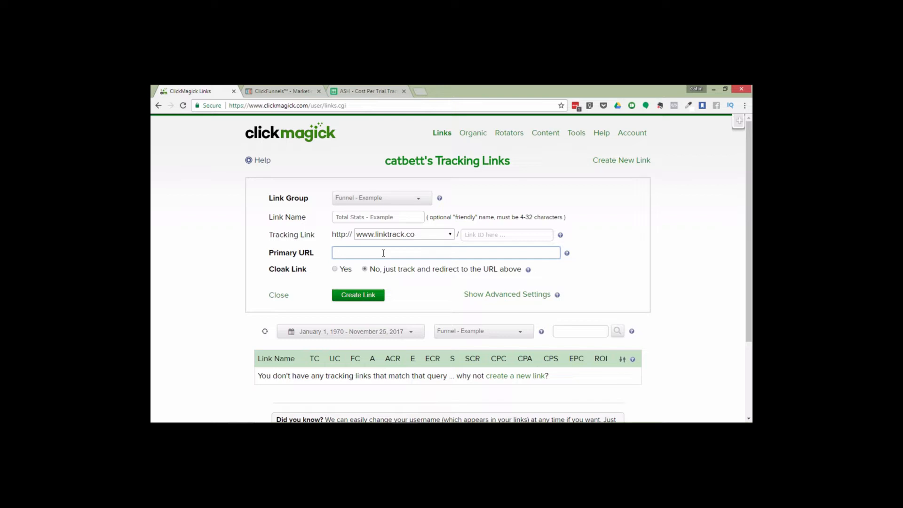
left_click(285, 87)
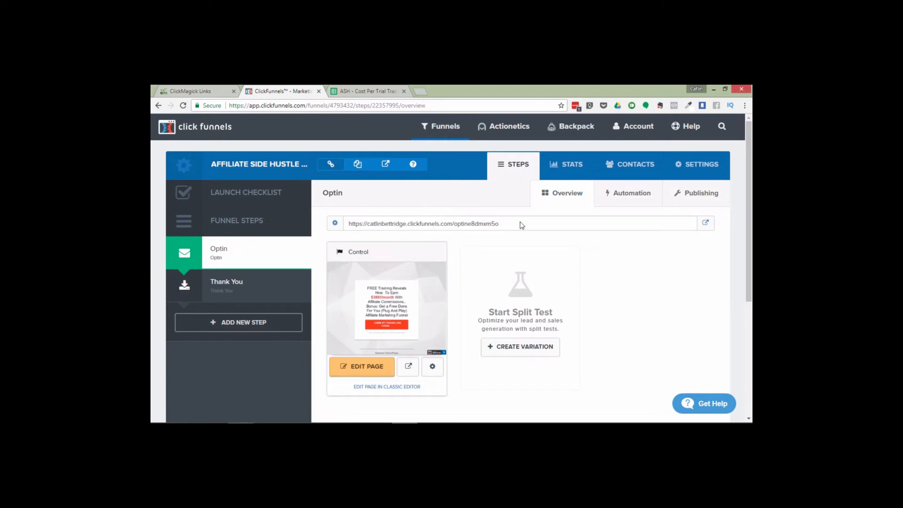
left_click_drag(507, 226, 350, 221)
key("ctrl+c")
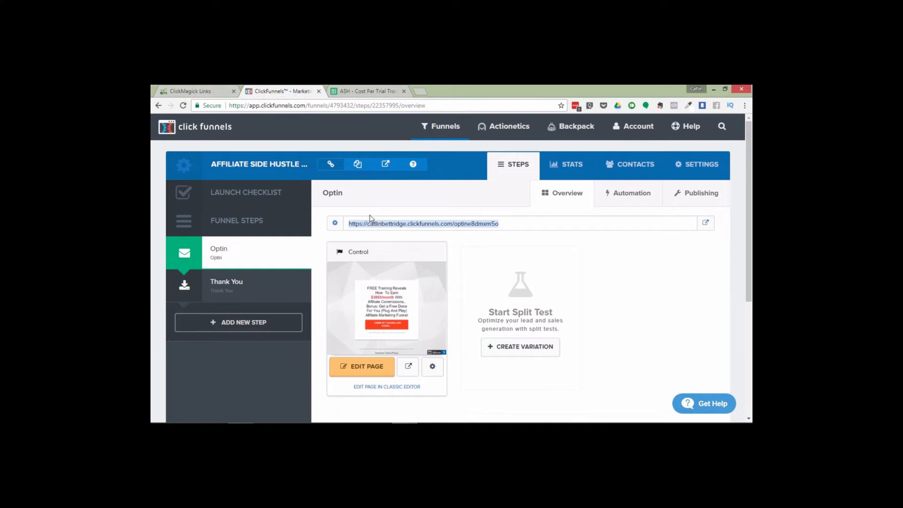
left_click(179, 88)
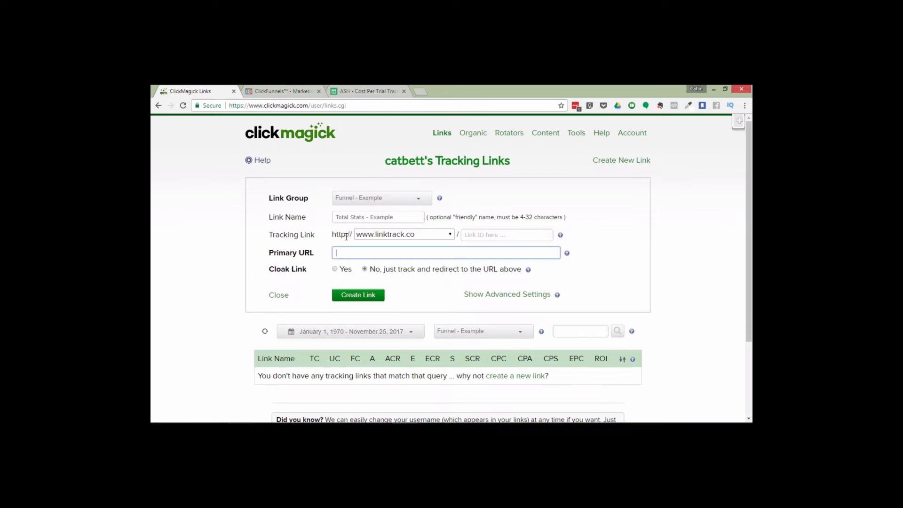
key("ctrl+v")
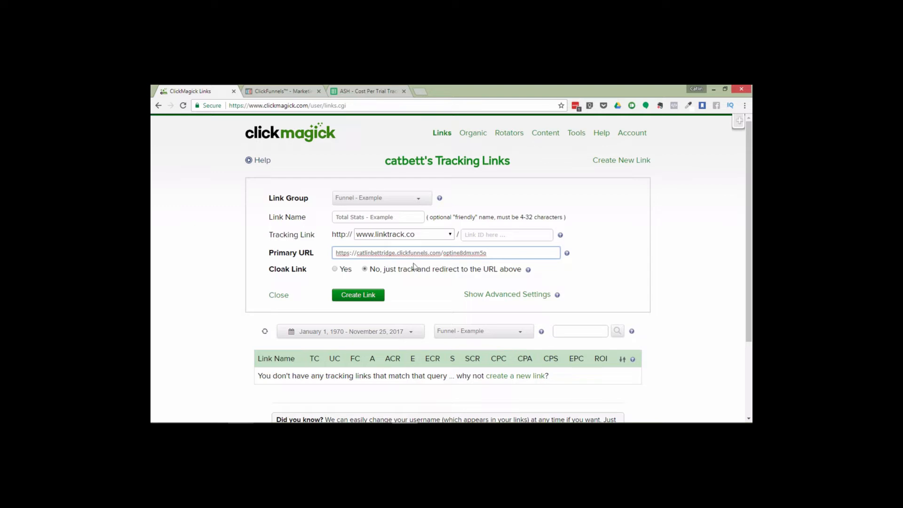
Mark the link as a Funnel Entry Link in the advanced settings and create it
left_click(513, 295)
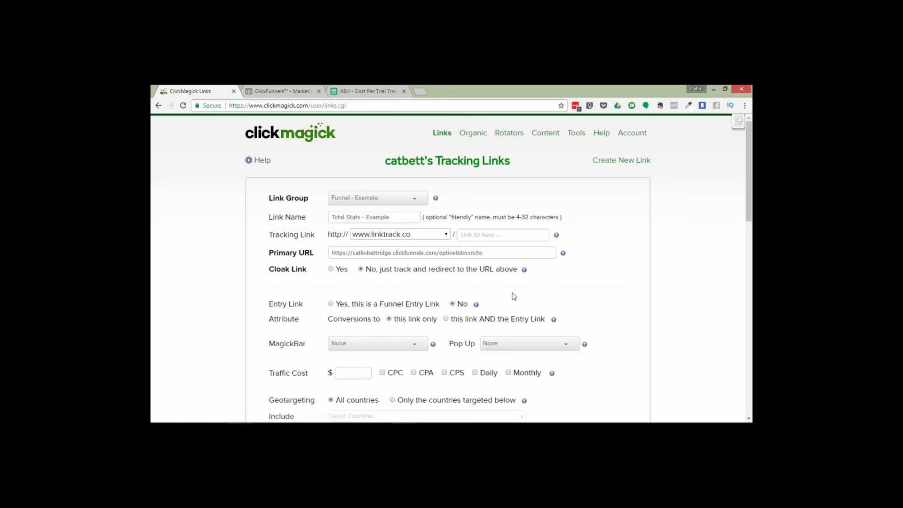
left_click(331, 304)
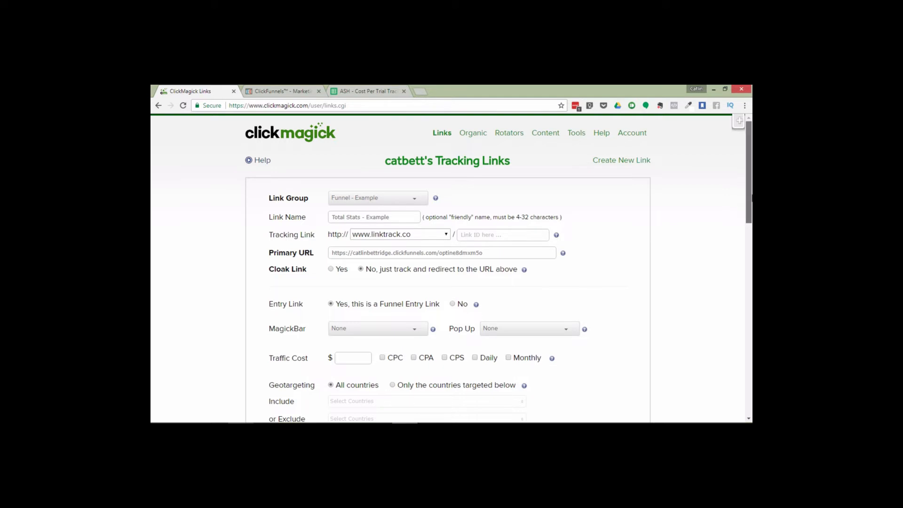
left_click_drag(750, 197, 751, 345)
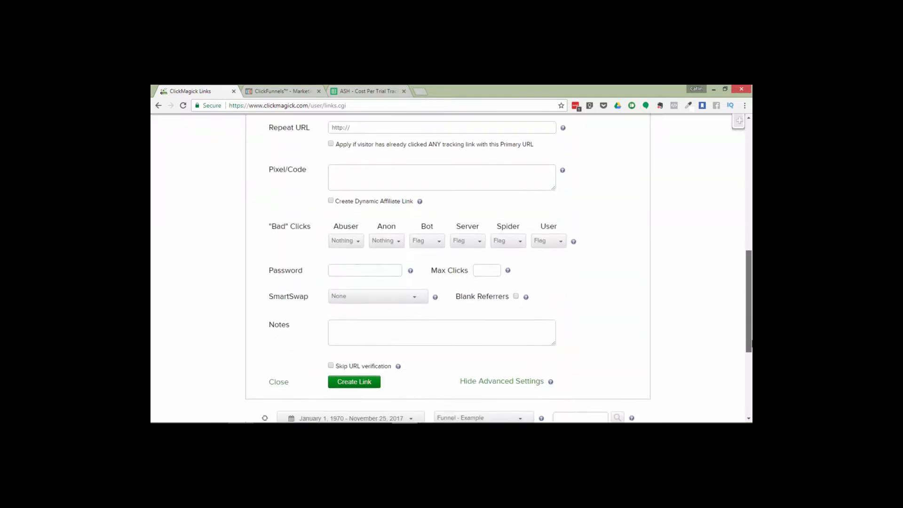
scroll(751, 344, "down", 1)
left_click(369, 340)
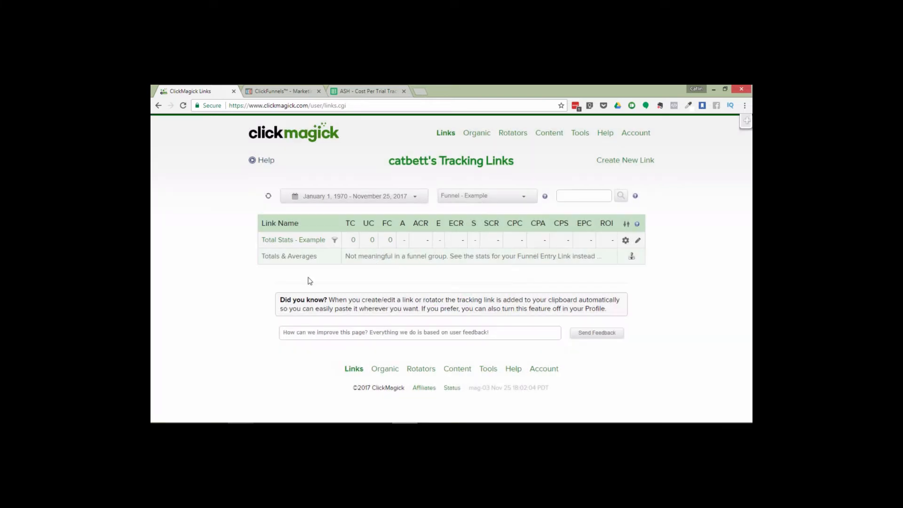
Open the Total Stats - Example link's details to view its tracking link
mouse_move(335, 241)
left_click(308, 240)
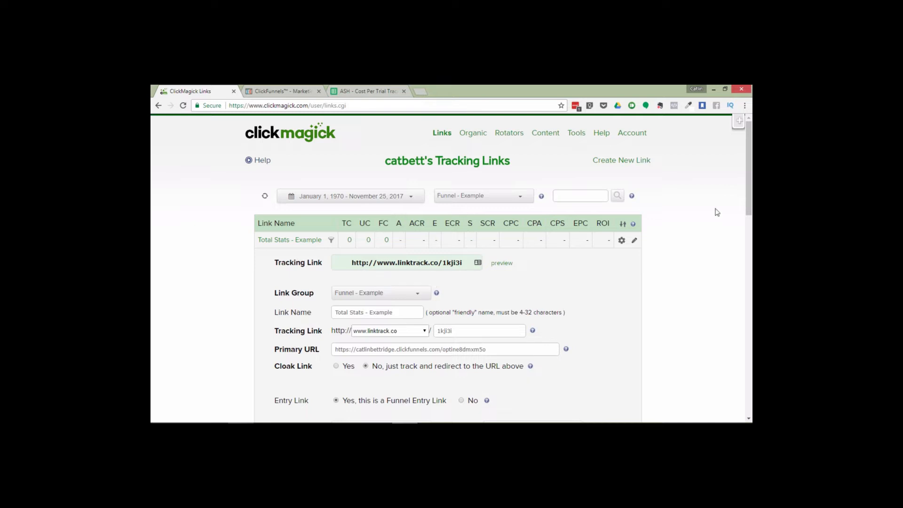
Create a link sub-group named "SoloAds - Testing" under the Funnel - Example group
left_click_drag(751, 172, 751, 134)
left_click(574, 136)
left_click(604, 210)
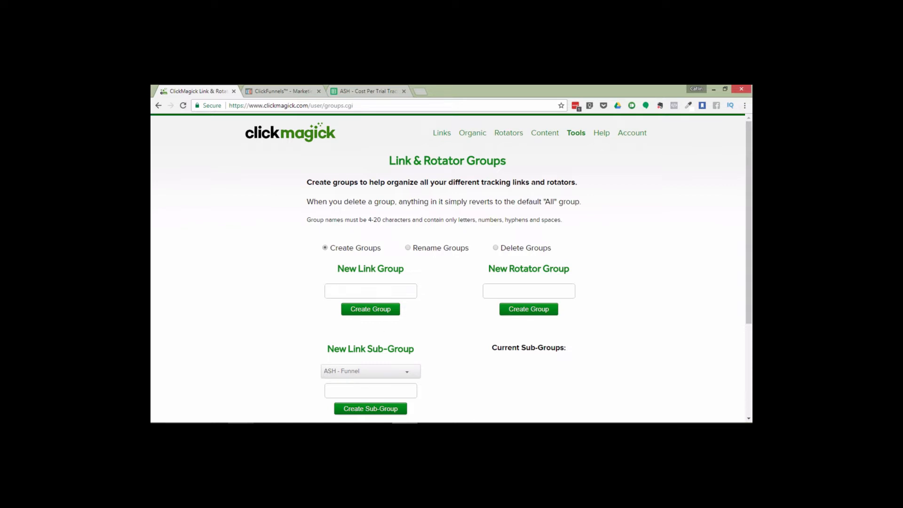
left_click(374, 374)
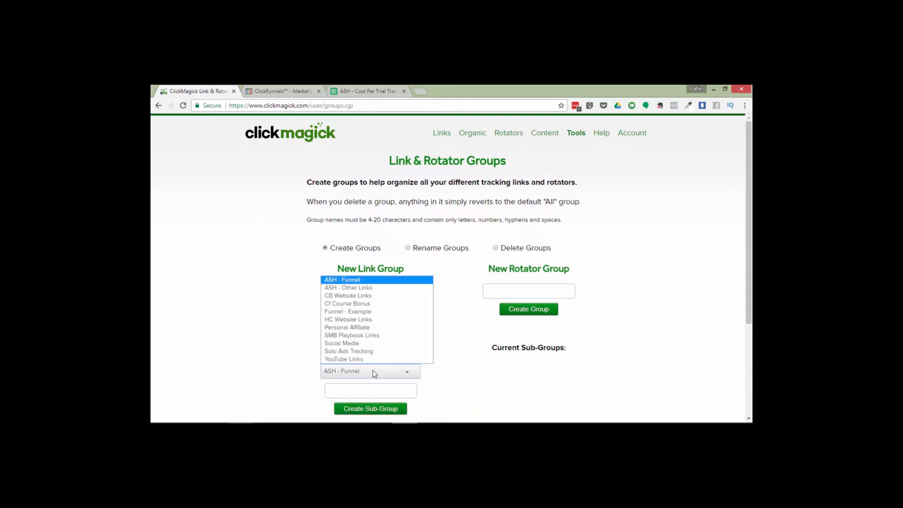
left_click(366, 312)
scroll(751, 316, "down", 3)
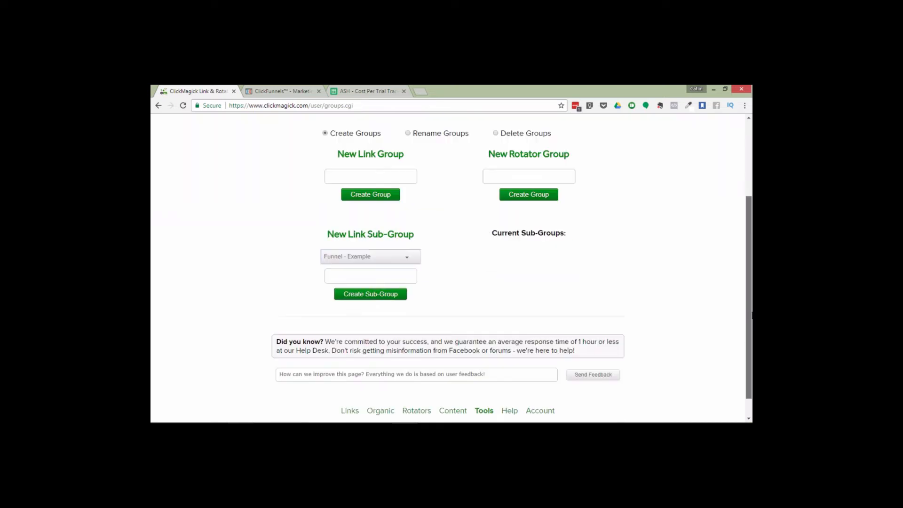
left_click(377, 278)
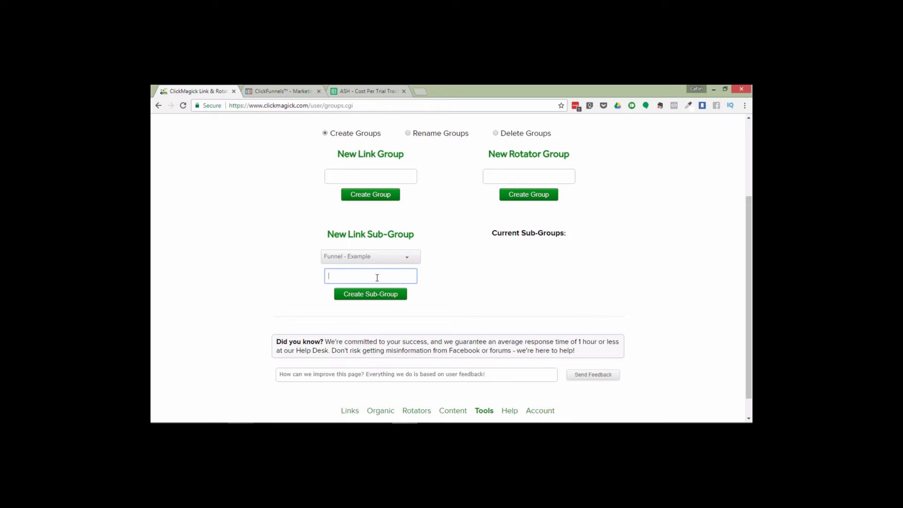
type("Solo A")
key("BackSpace")
type("ds - Testing")
left_click(384, 296)
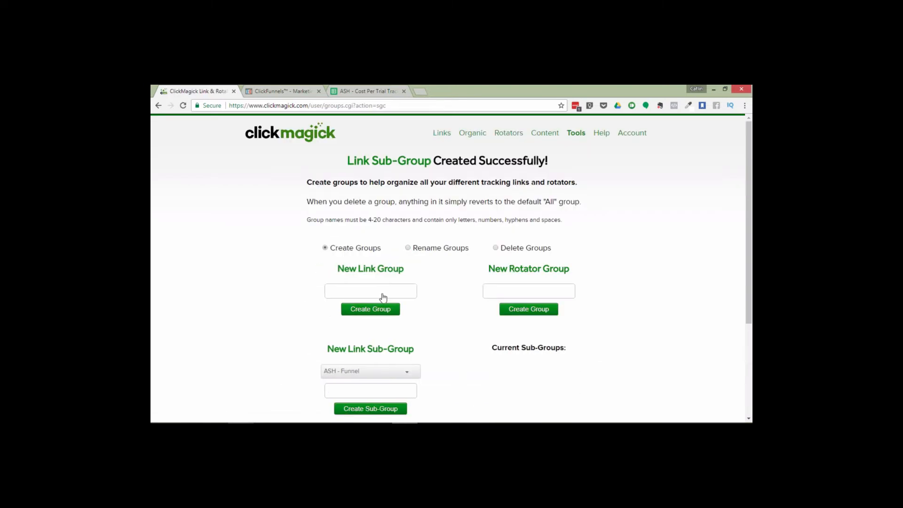
Filter the links to the Funnel - Example > SoloAds - Testing sub-group and clone the funnel entry link into it
left_click(441, 134)
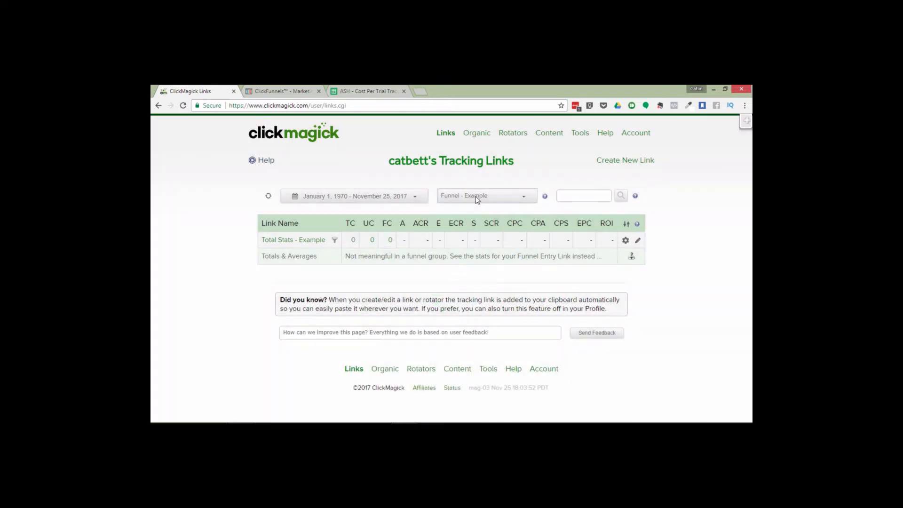
left_click(477, 197)
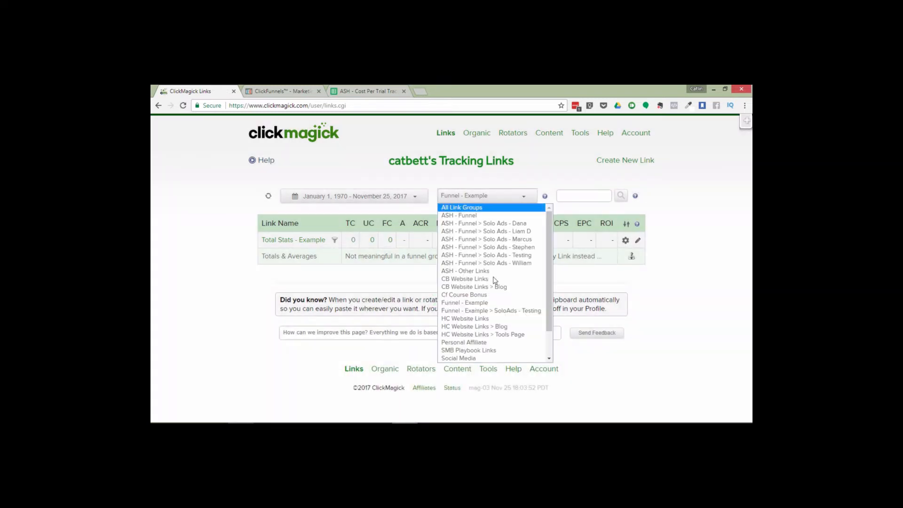
left_click(500, 311)
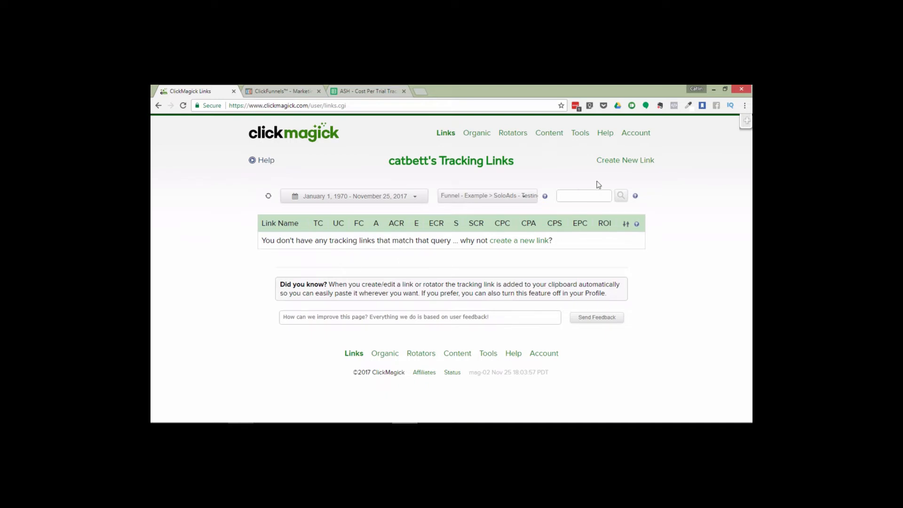
mouse_move(631, 160)
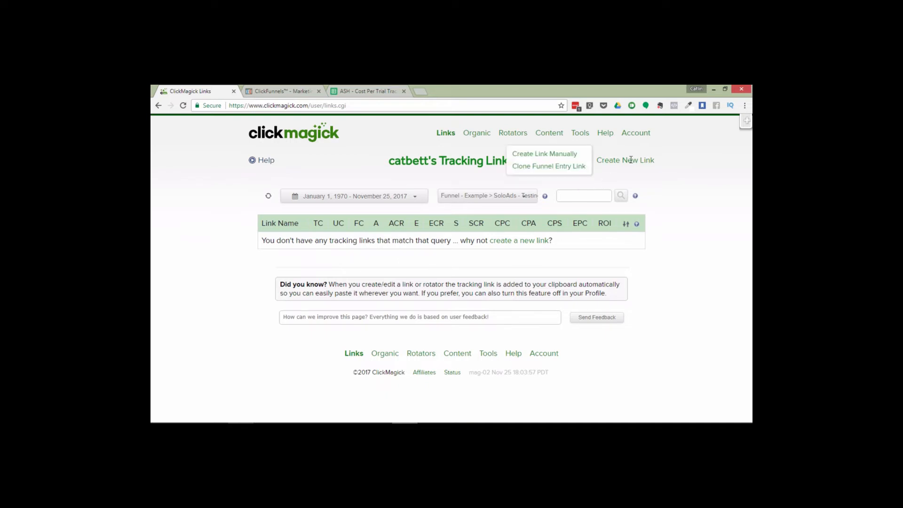
left_click(554, 168)
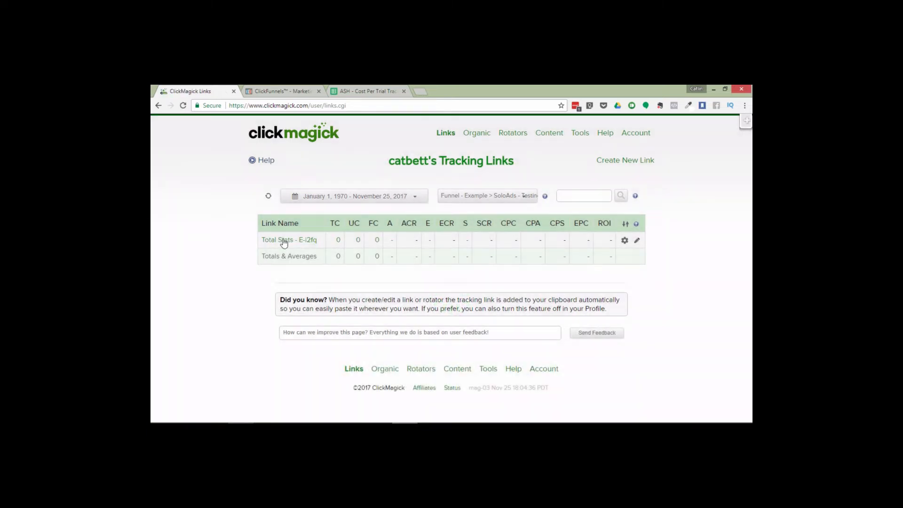
Rename the cloned link to the solo ad vendor's name followed by "- Nov 24/17 - 100"
left_click(284, 240)
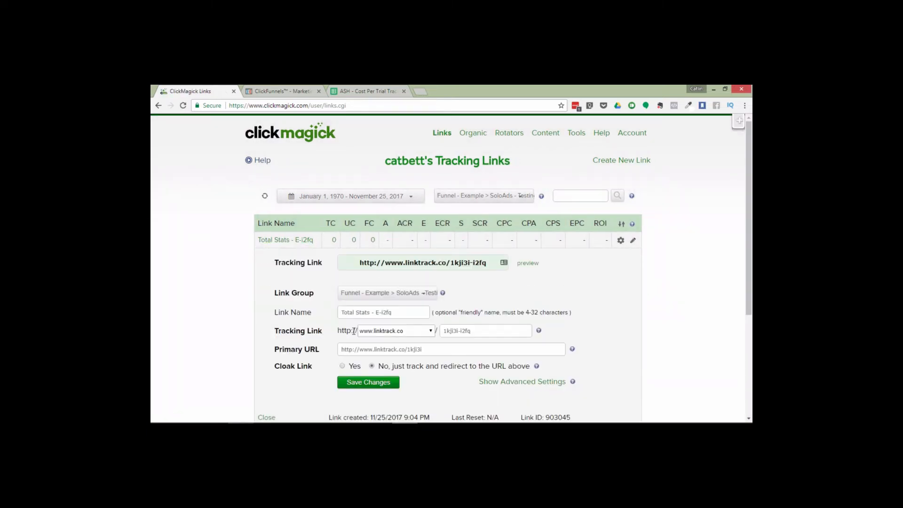
triple_click(407, 312)
key("BackSpace")
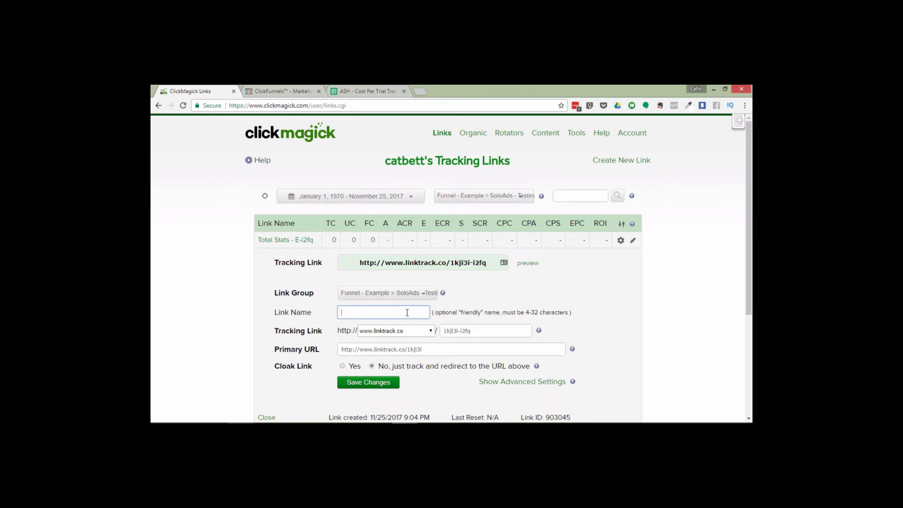
type("Mark - Nov 24/17 - 100")
left_click(471, 297)
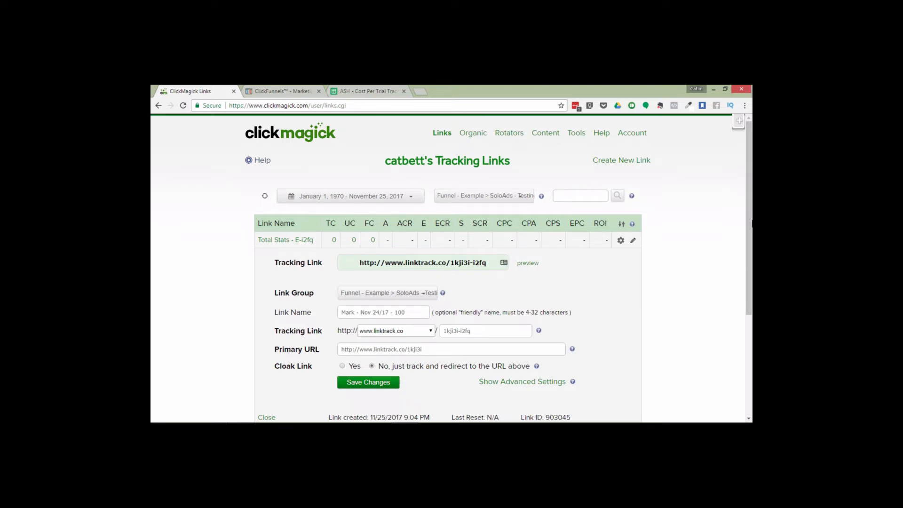
Set the cloned link's traffic cost to $50.00 in its advanced settings and save the changes
mouse_move(750, 220)
left_mouse_down()
mouse_move(752, 249)
mouse_move(751, 236)
left_mouse_up()
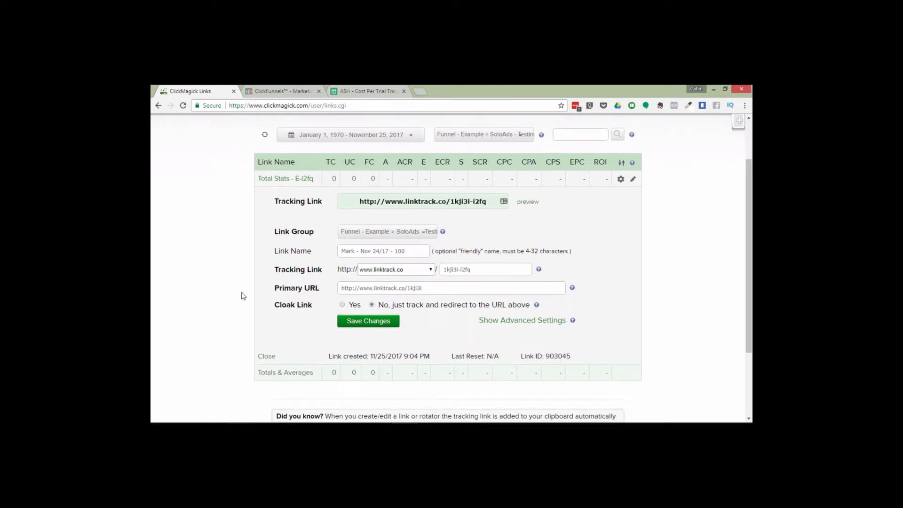
left_click_drag(433, 293, 339, 291)
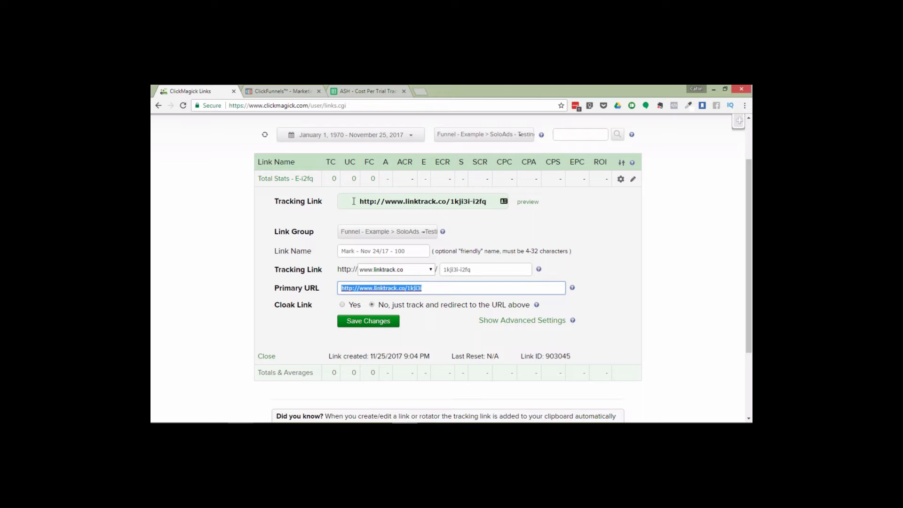
left_click_drag(354, 201, 495, 202)
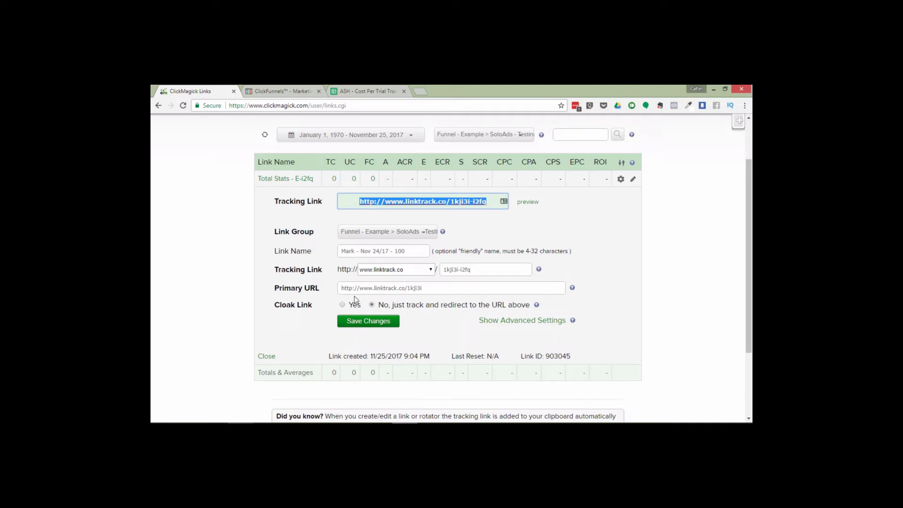
left_click(340, 288)
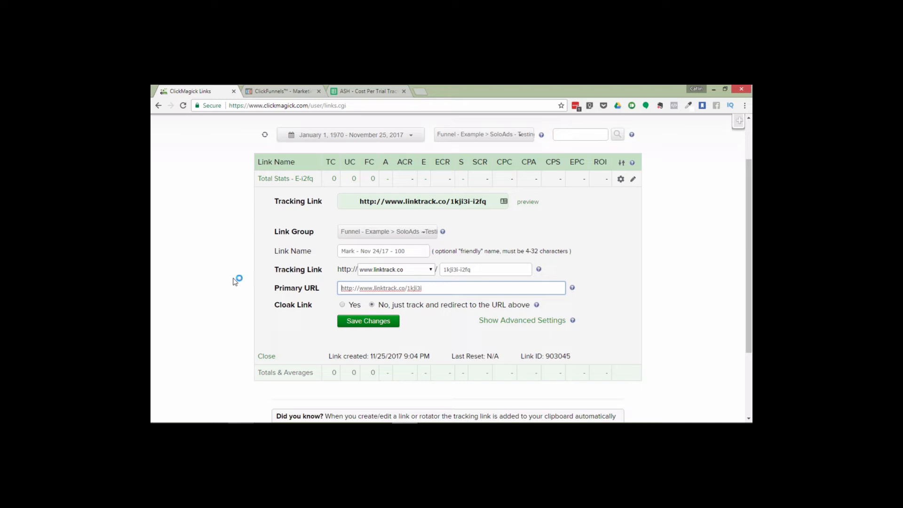
left_click(509, 321)
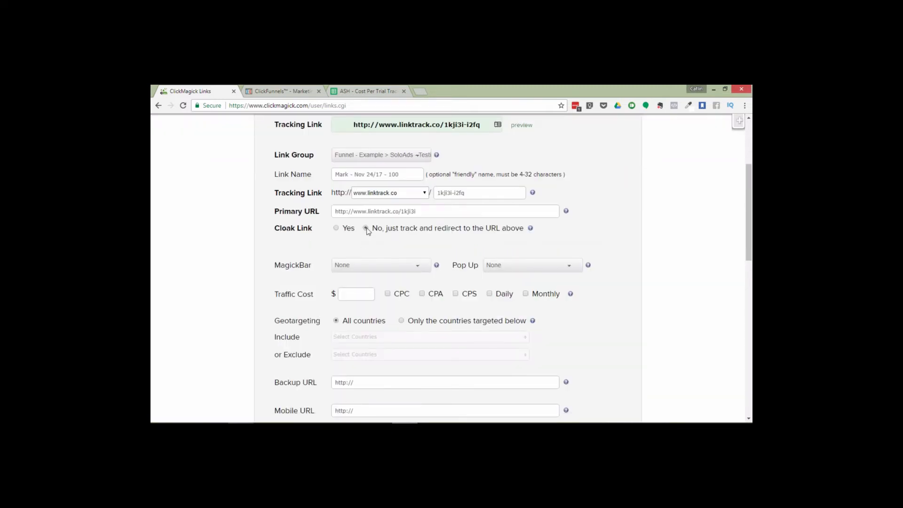
left_click(348, 294)
type("50.00")
left_click_drag(748, 236, 751, 363)
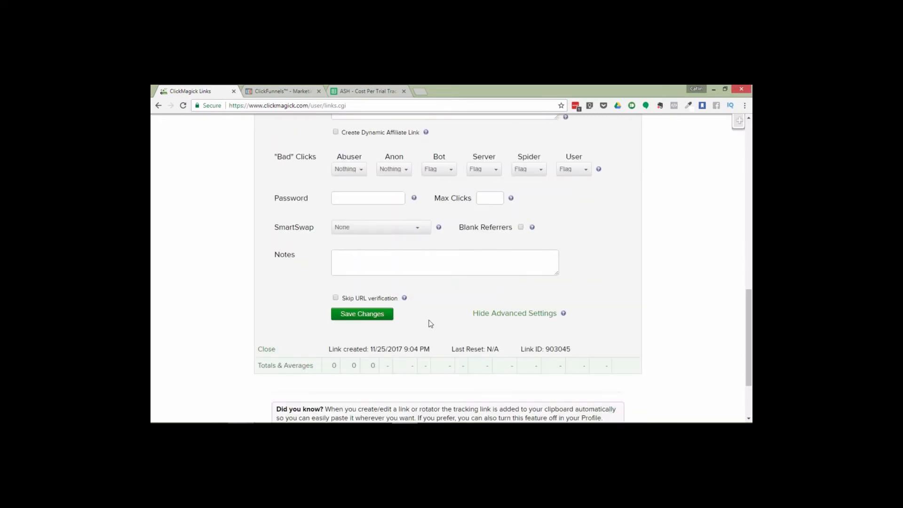
left_click(362, 313)
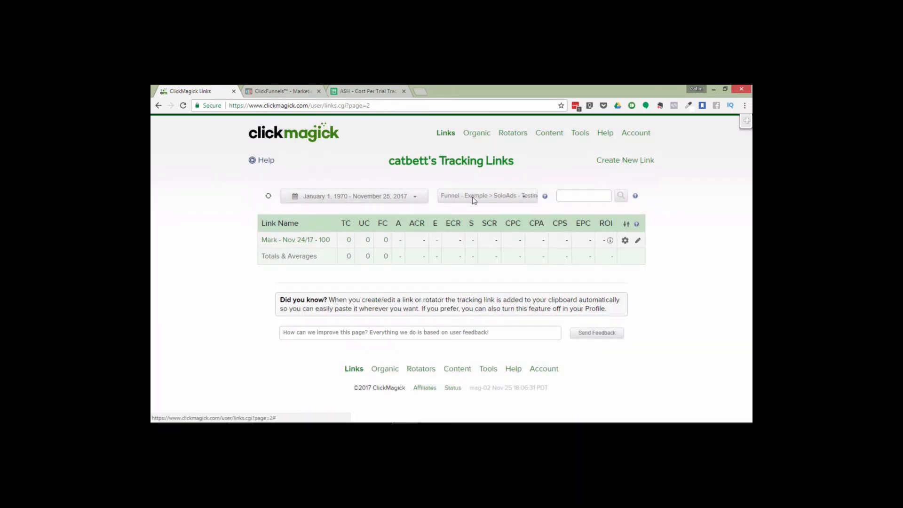
Switch to the Funnel - Example group, set the Total Stats - Example link's traffic cost to $50.00, and save
left_click(474, 198)
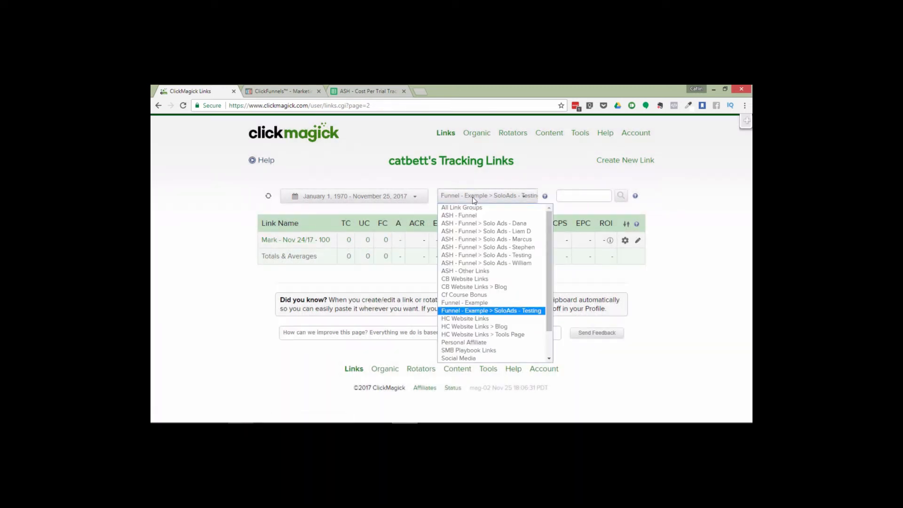
left_click(527, 304)
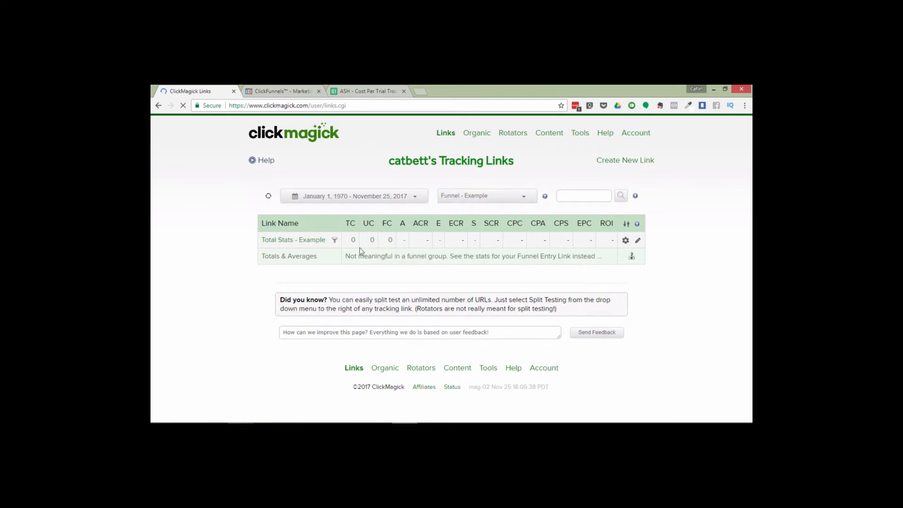
left_click(277, 240)
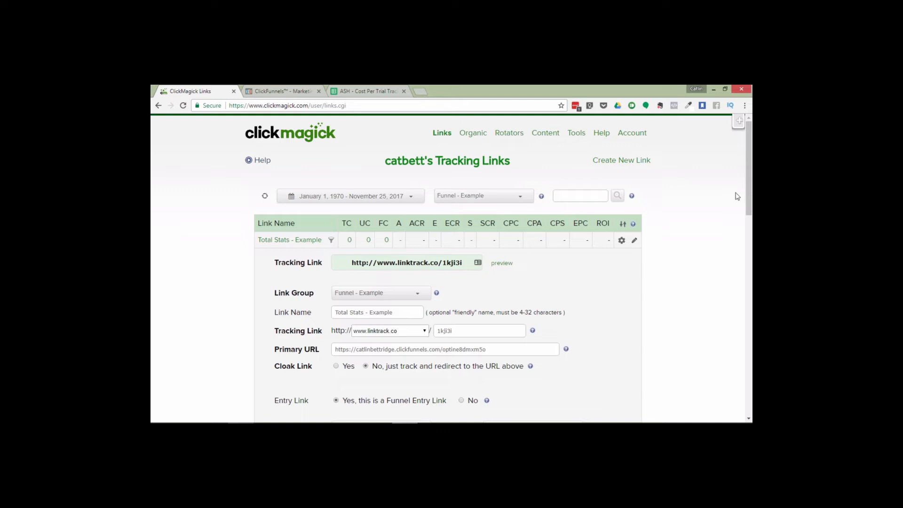
left_click_drag(749, 188, 751, 238)
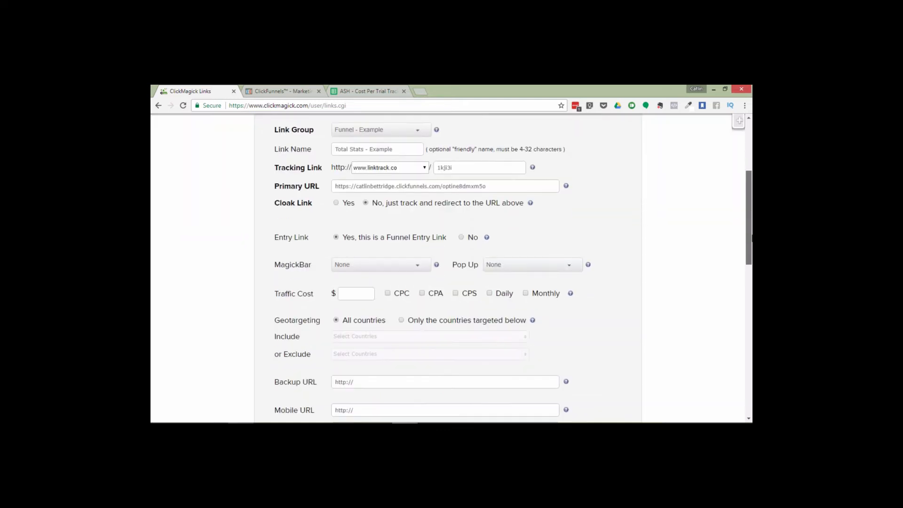
left_click(355, 295)
type("50.00")
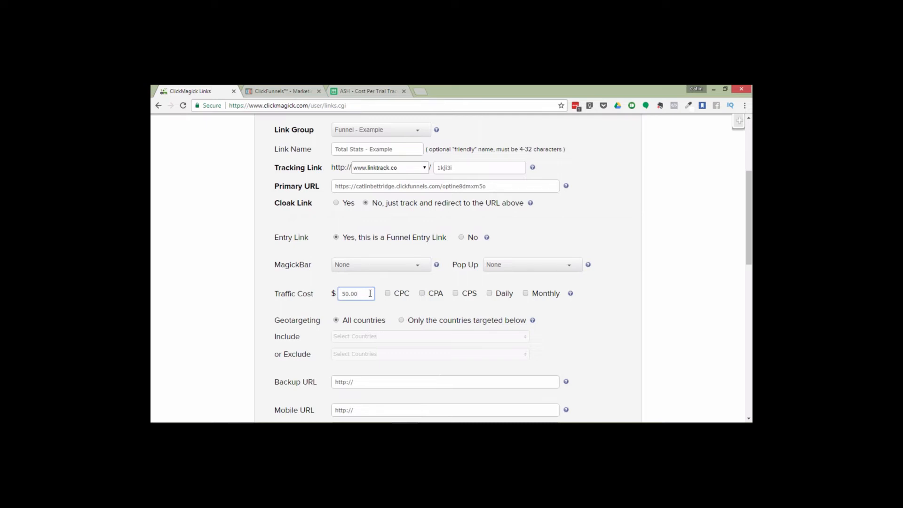
double_click(370, 293)
key("BackSpace")
type("100.00")
double_click(356, 295)
key("BackSpace")
type("50.00")
left_click(235, 275)
left_click_drag(752, 213, 748, 334)
left_click(377, 324)
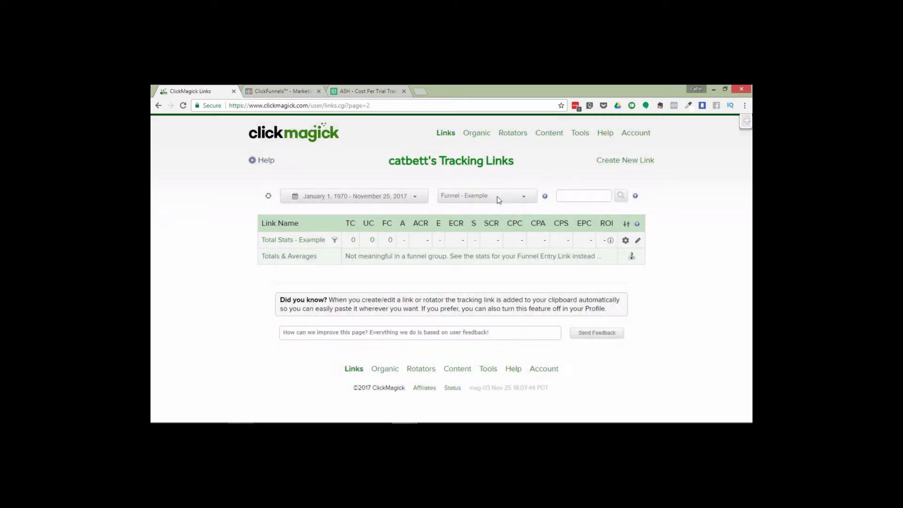
Filter to the SoloAds - Testing sub-group, open the cloned link, and preview its destination page
left_click(493, 199)
left_click(493, 199)
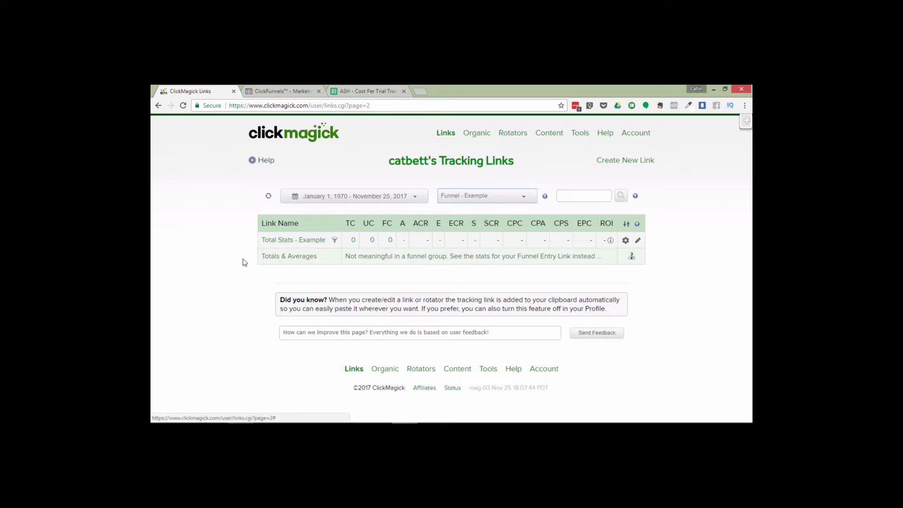
left_click(476, 200)
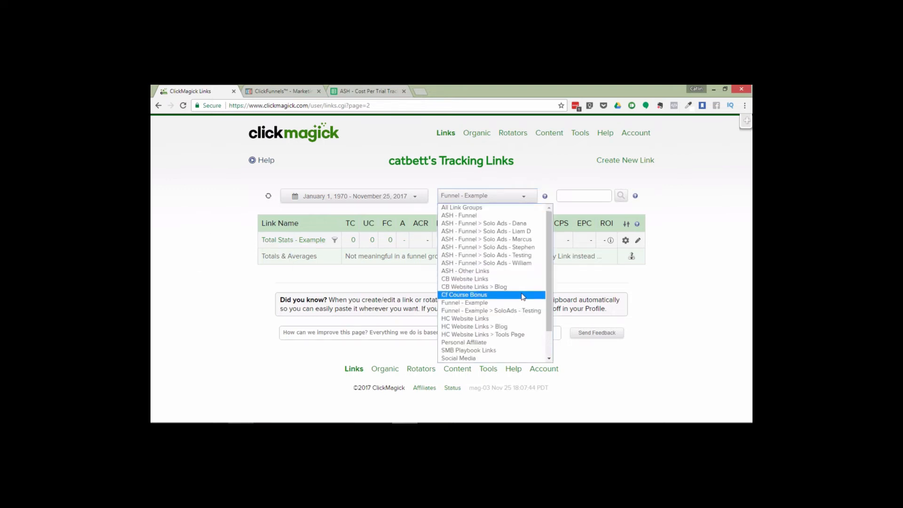
left_click(480, 311)
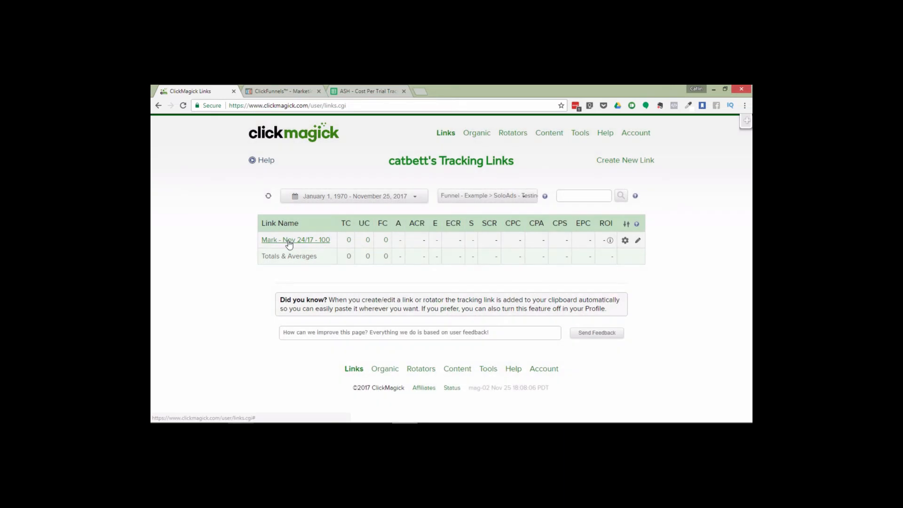
left_click(286, 240)
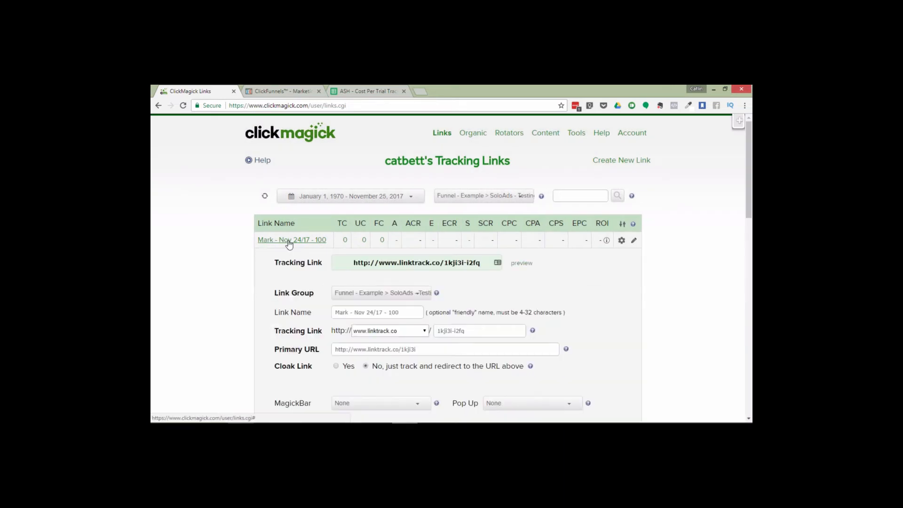
left_click(528, 264)
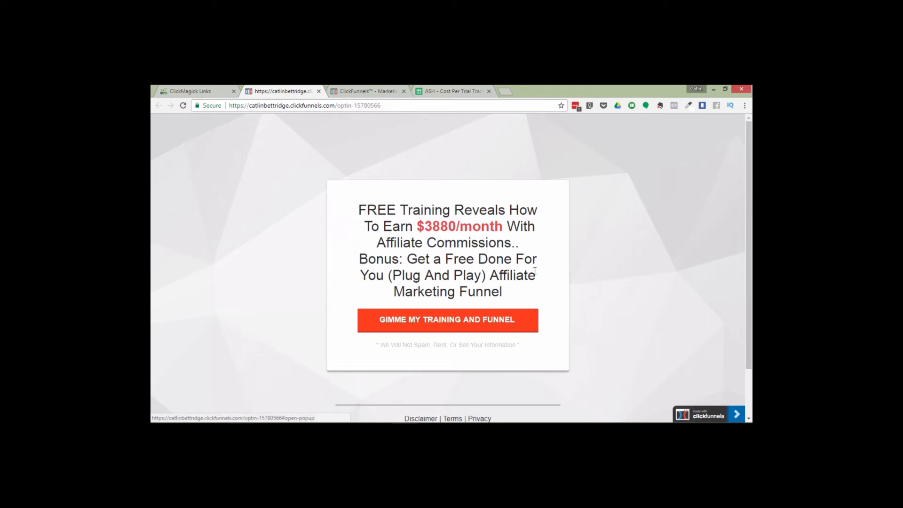
Submit a test opt-in through the previewed funnel page and refresh the link's stats in ClickMagick
left_click(430, 324)
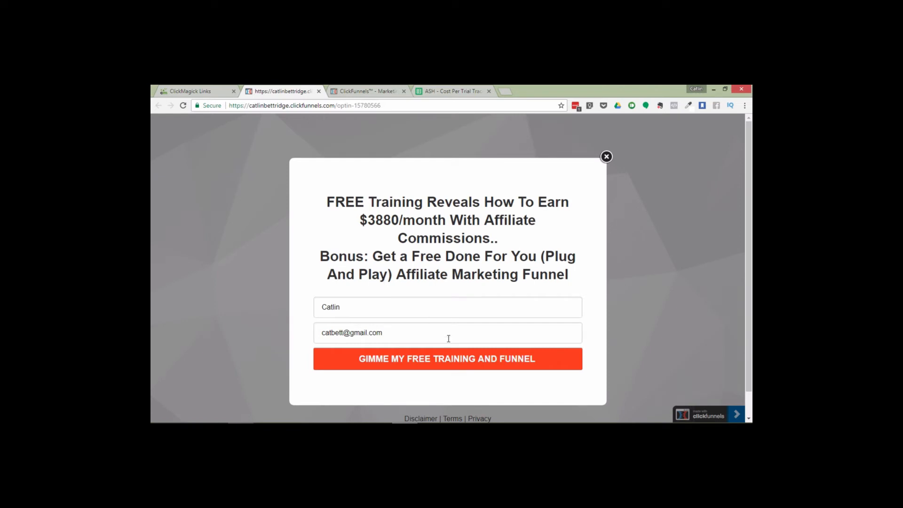
left_click(416, 362)
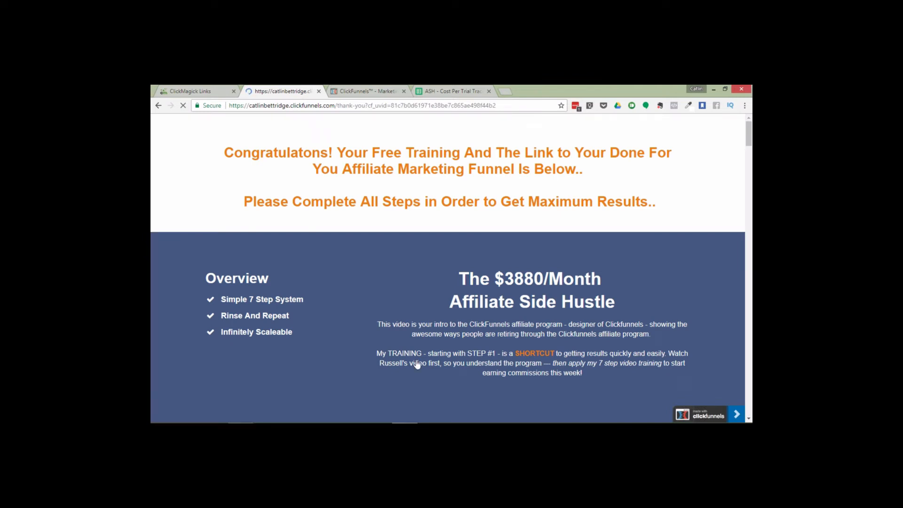
left_click(318, 90)
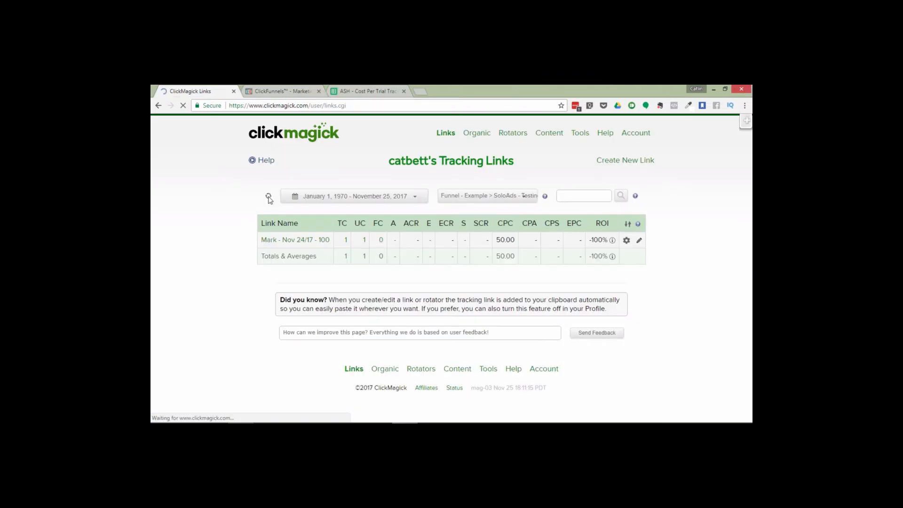
left_click(268, 196)
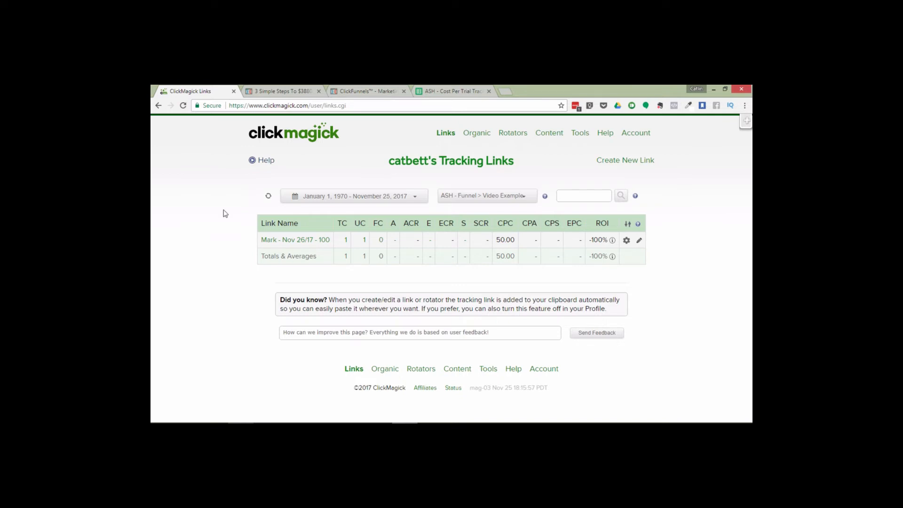
left_click(284, 89)
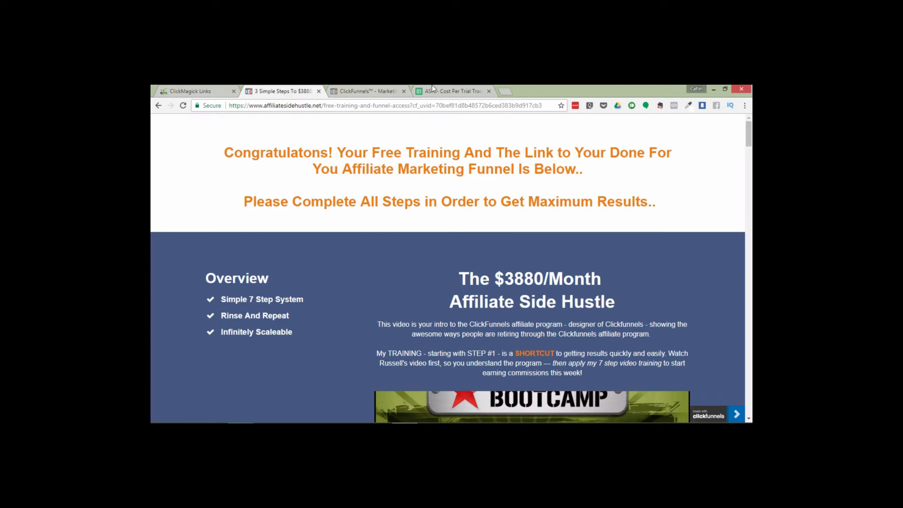
Open the ClickFunnels affiliate tools and choose the ClickFunnels Trial link in the Free 14 Day Trial link generator
left_click(349, 87)
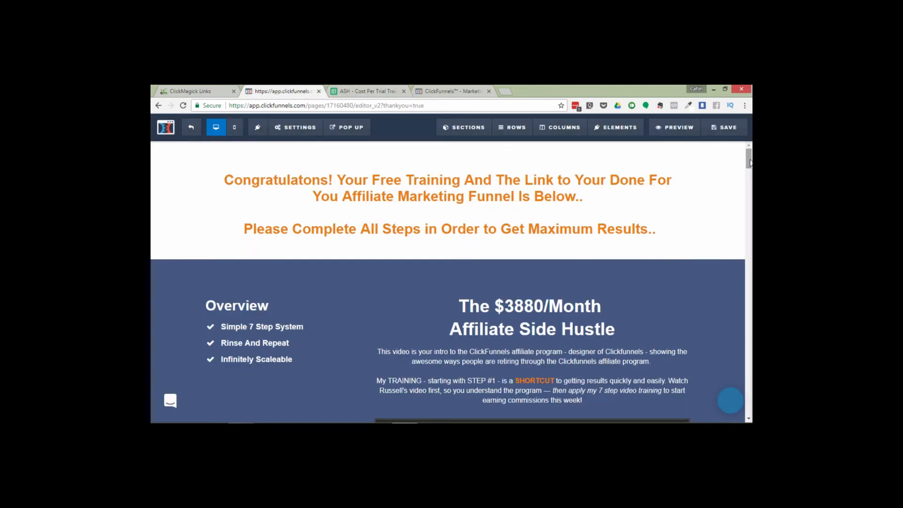
left_click_drag(750, 163, 750, 212)
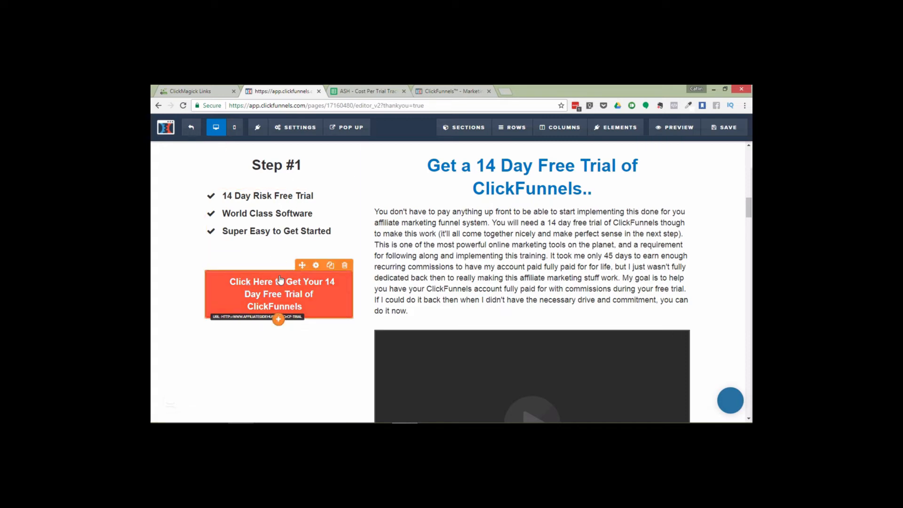
left_click(444, 90)
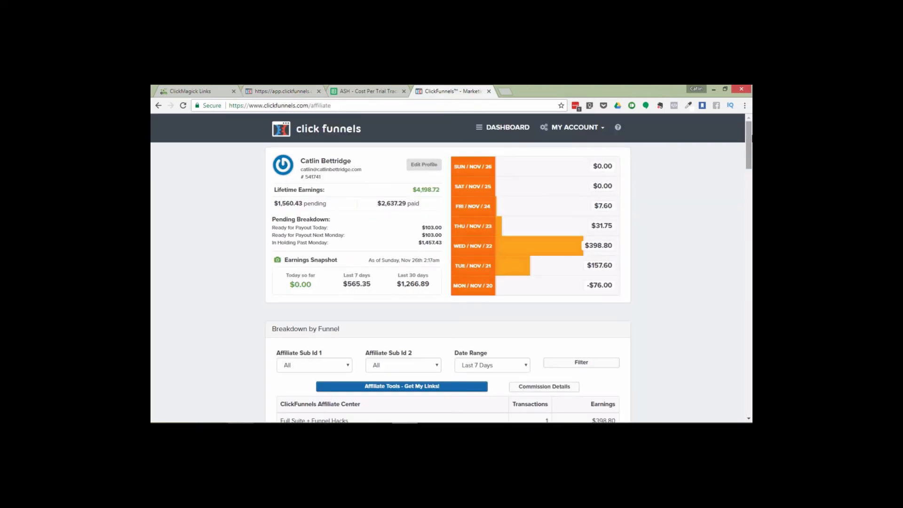
left_click_drag(750, 146, 751, 241)
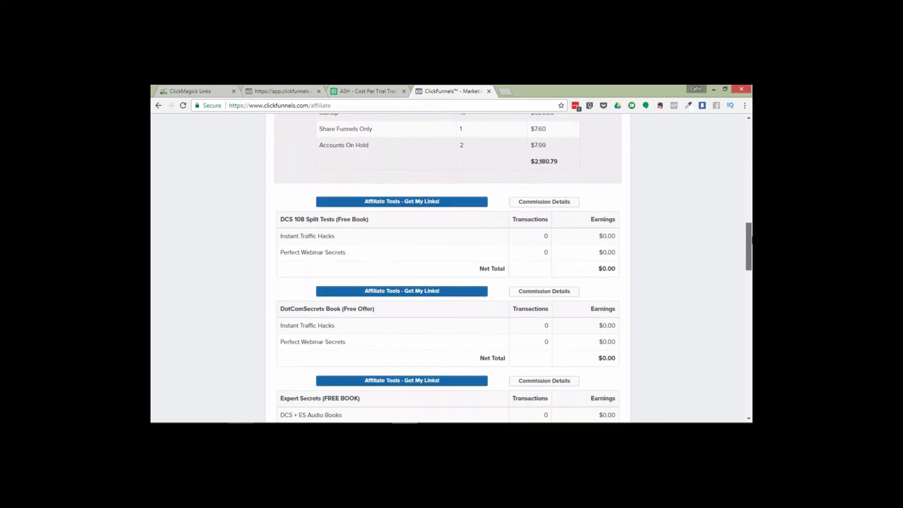
left_click(383, 202)
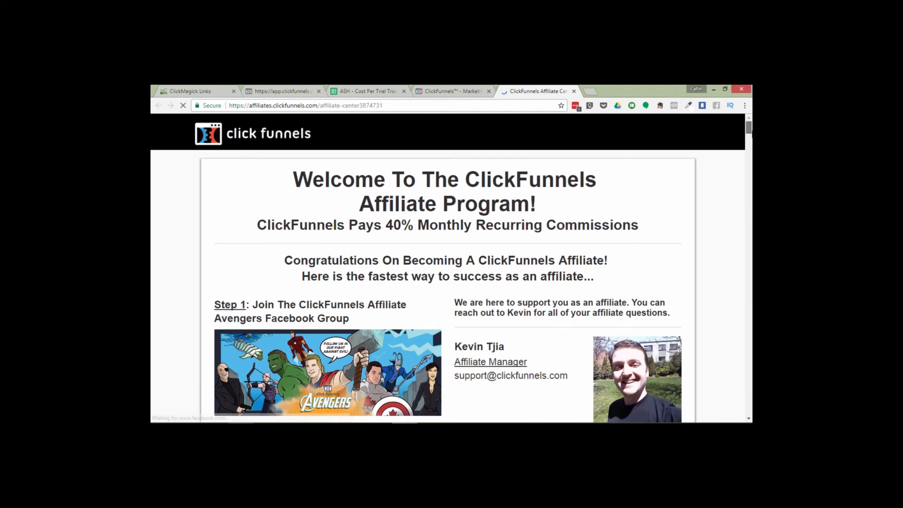
left_click_drag(750, 132, 751, 161)
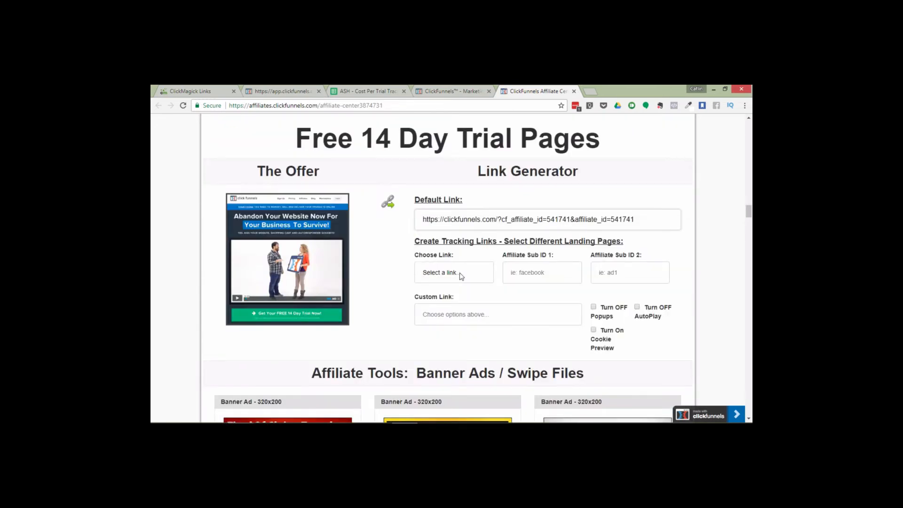
left_click(461, 277)
left_click(453, 293)
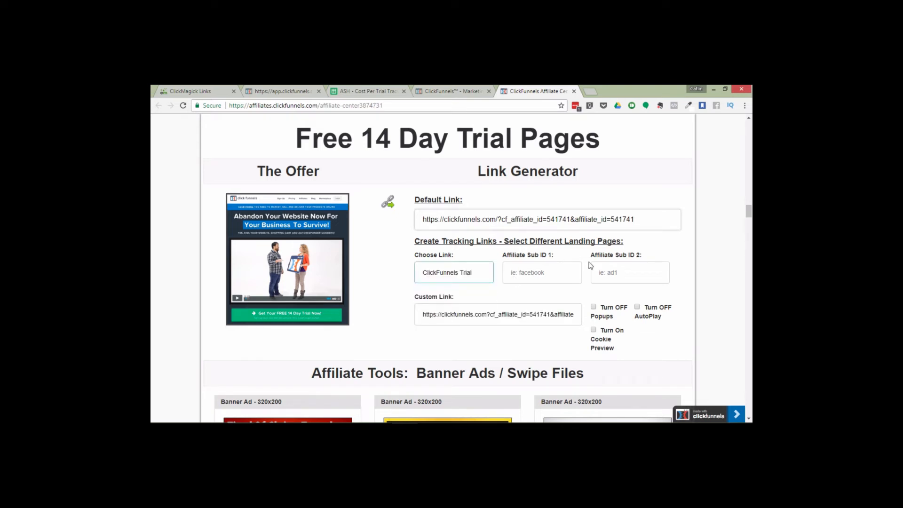
Set Affiliate Sub ID 1 to change-this and Affiliate Sub ID 2 to funnel-example
left_click(527, 273)
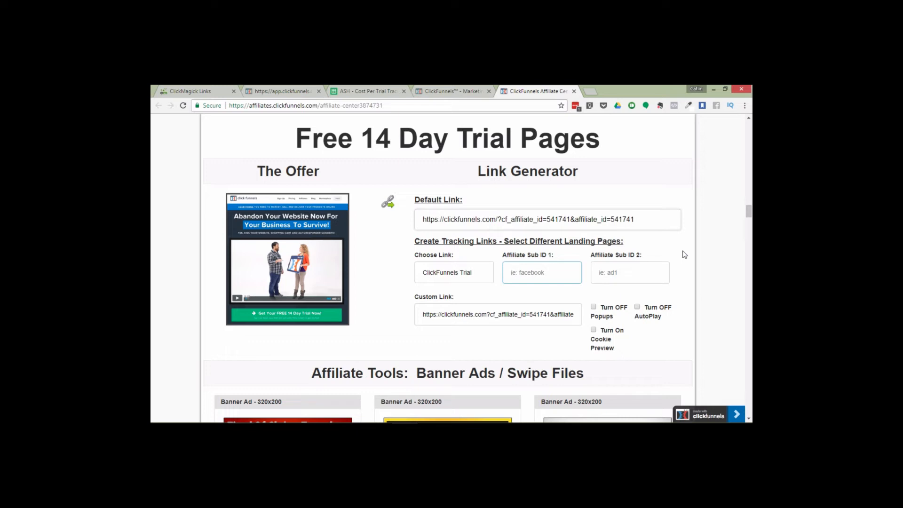
type("change-this")
left_click(629, 276)
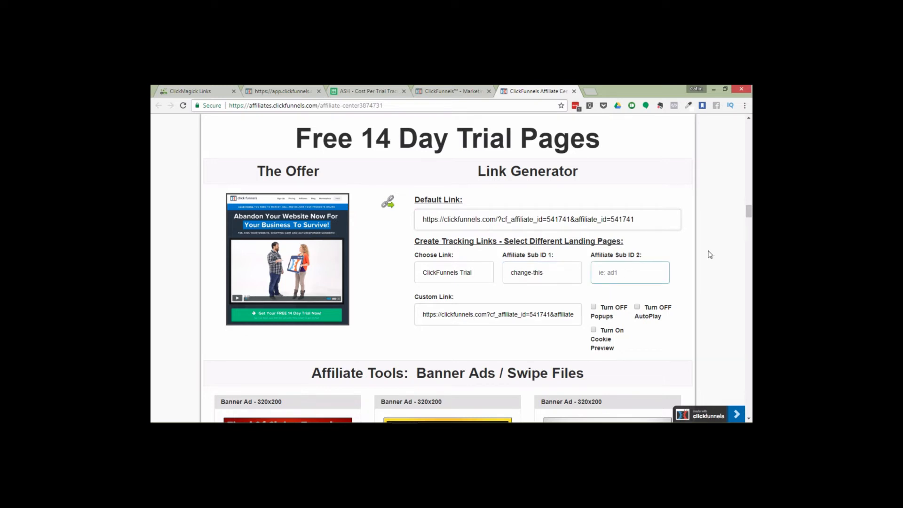
type("funnel-example -")
Copy the generated custom affiliate link
left_click_drag(575, 315, 424, 349)
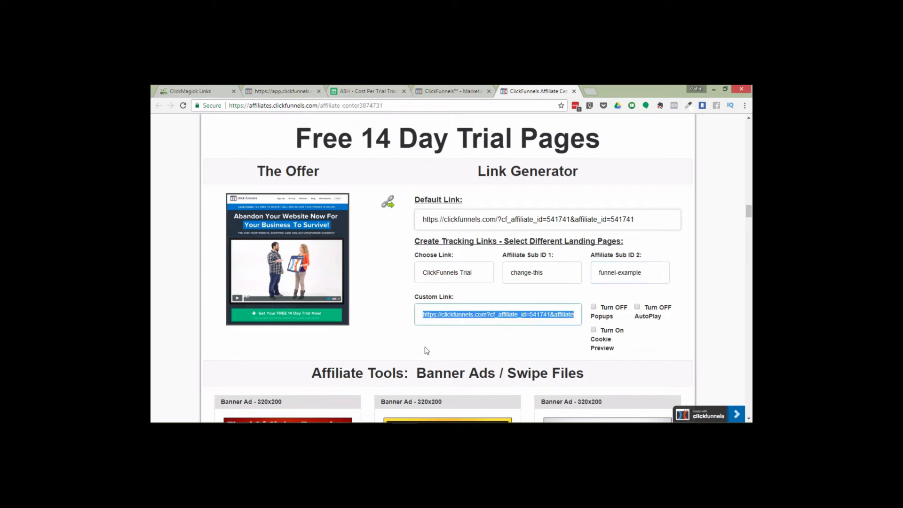
left_click(422, 314)
left_click_drag(507, 319, 592, 328)
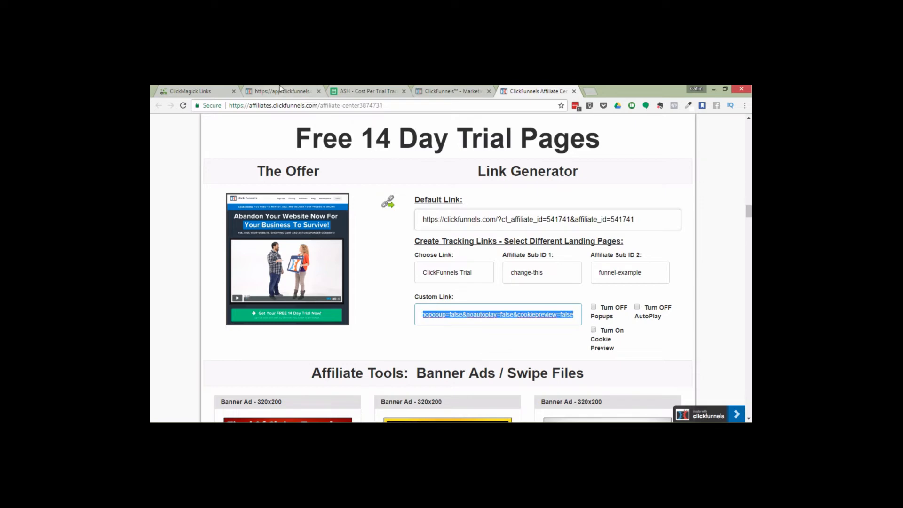
Create a link sub-group named Other Links - Exampl under the Funnel - Example group in ClickMagick
left_click(182, 89)
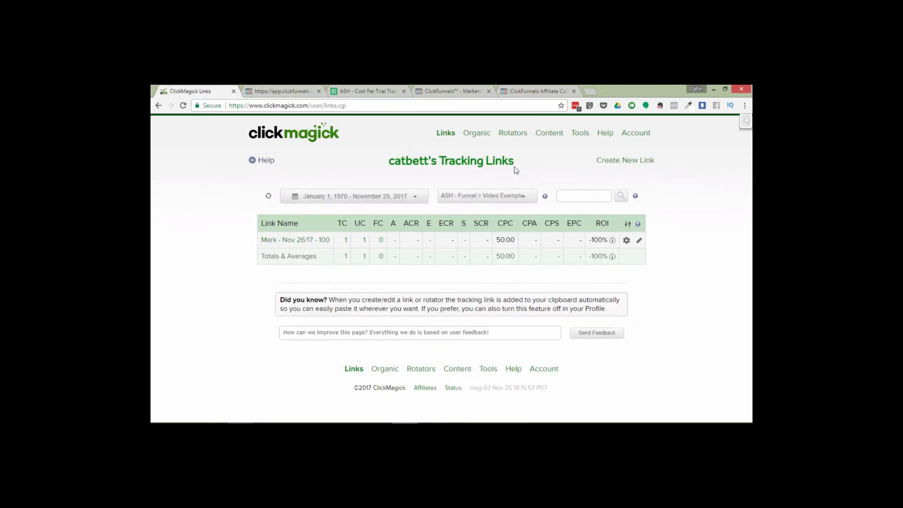
mouse_move(578, 136)
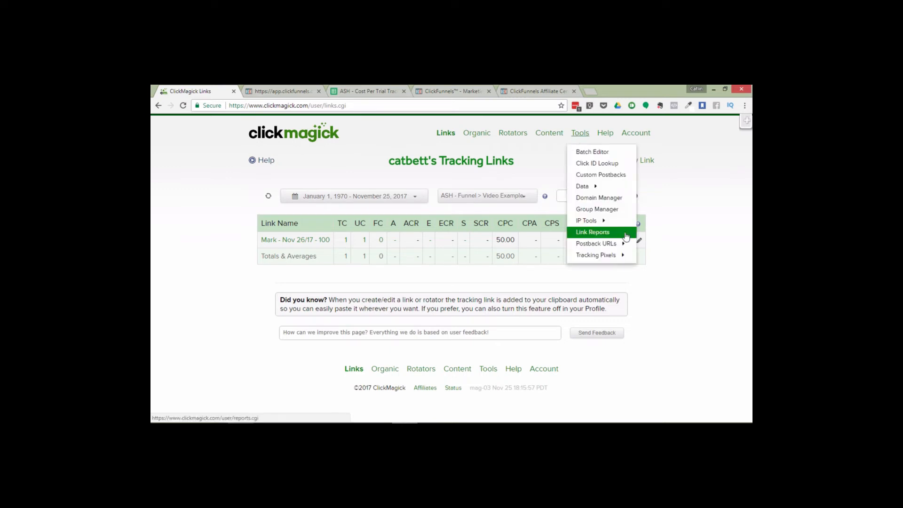
left_click(601, 207)
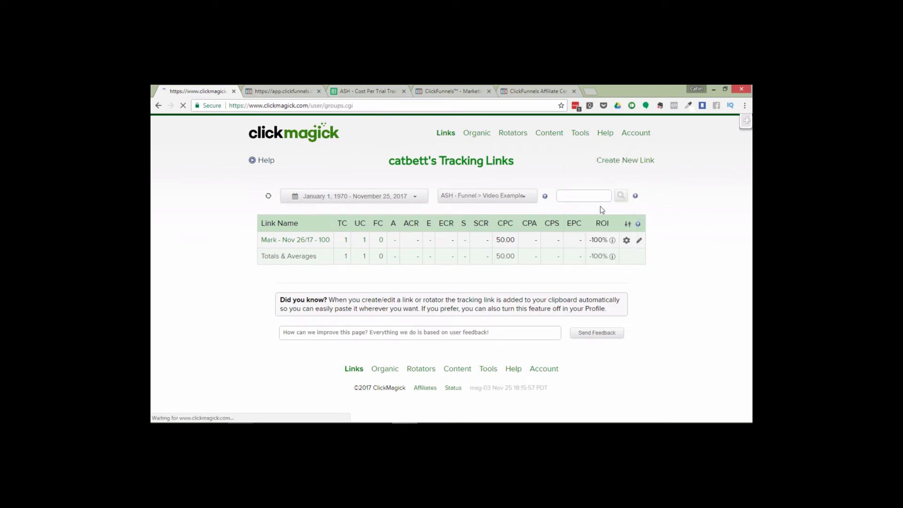
scroll(629, 218, "down", 3)
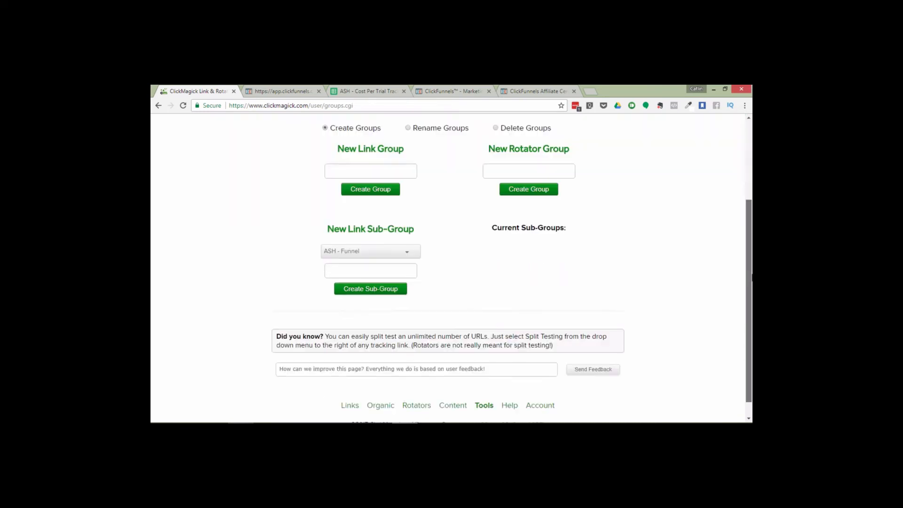
left_click(373, 241)
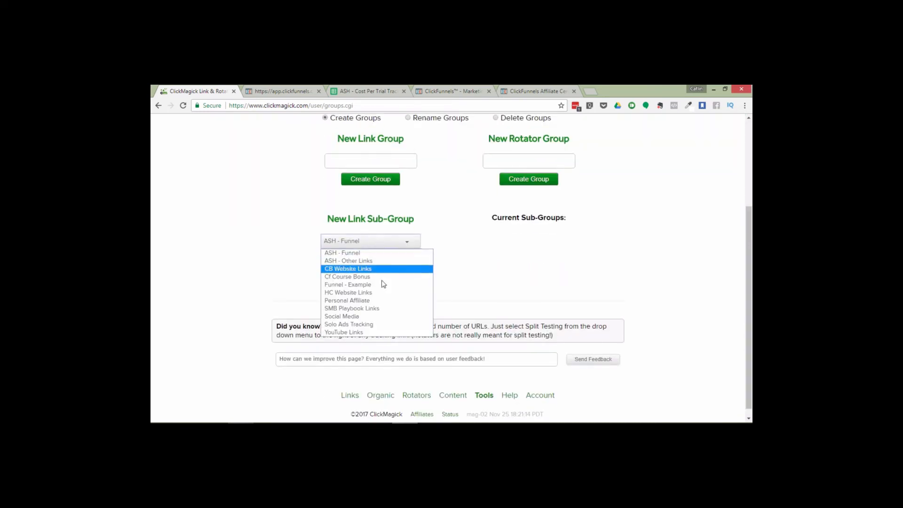
left_click(373, 291)
left_click(359, 257)
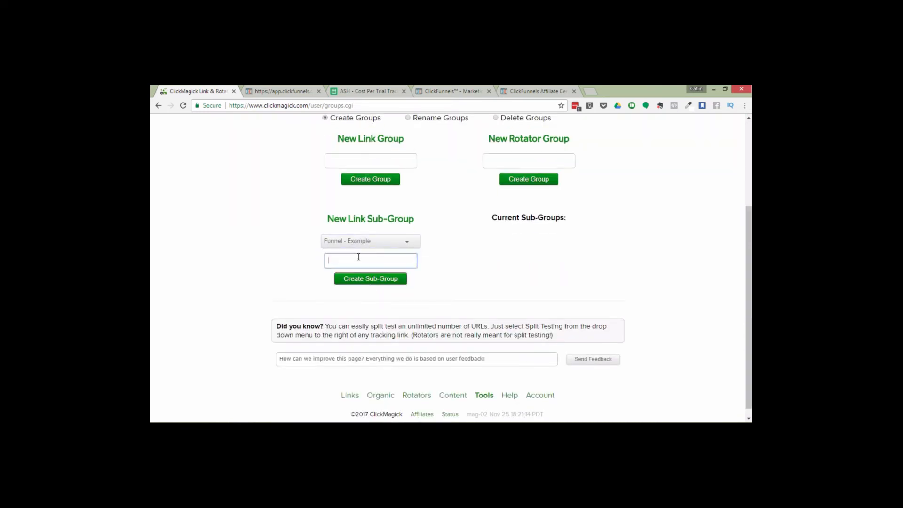
type("Other Lu")
key("BackSpace")
type("inks - Exampl")
left_click(393, 279)
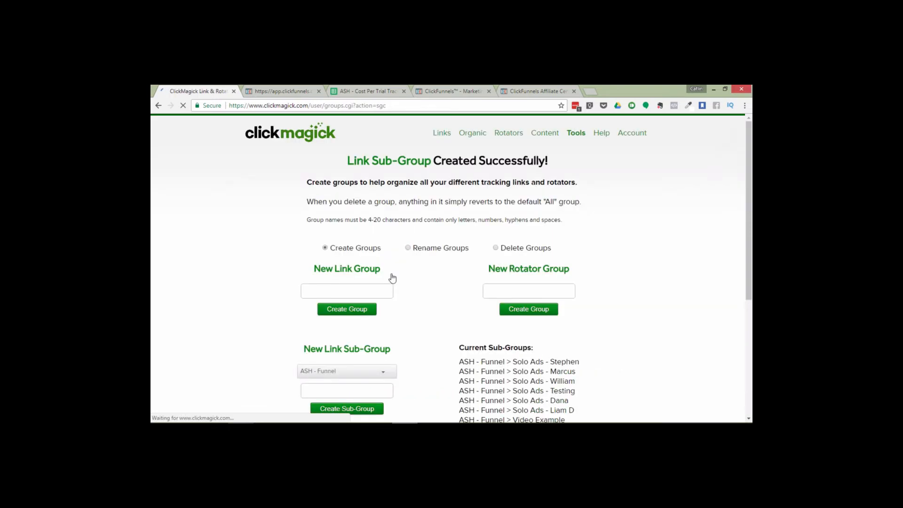
Filter the tracking links to the Funnel - Example > Other Links - Exampl sub-group
left_click(442, 133)
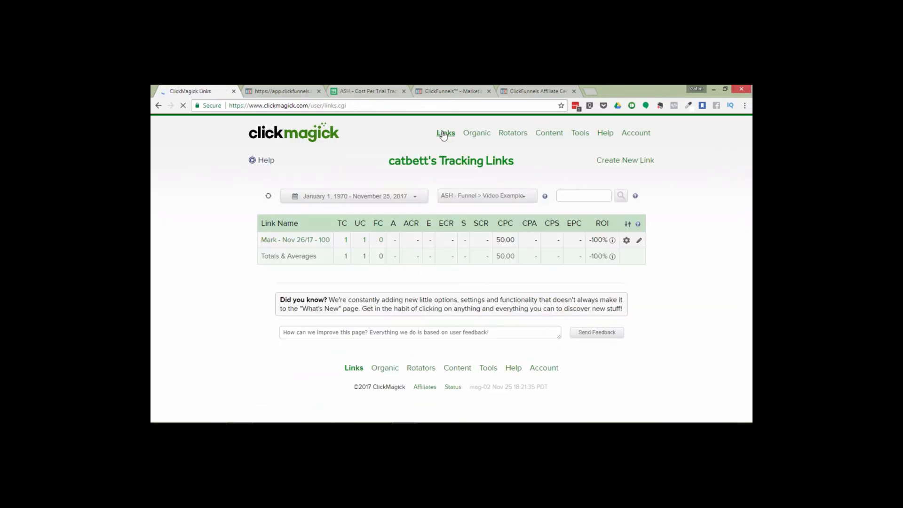
left_click(490, 197)
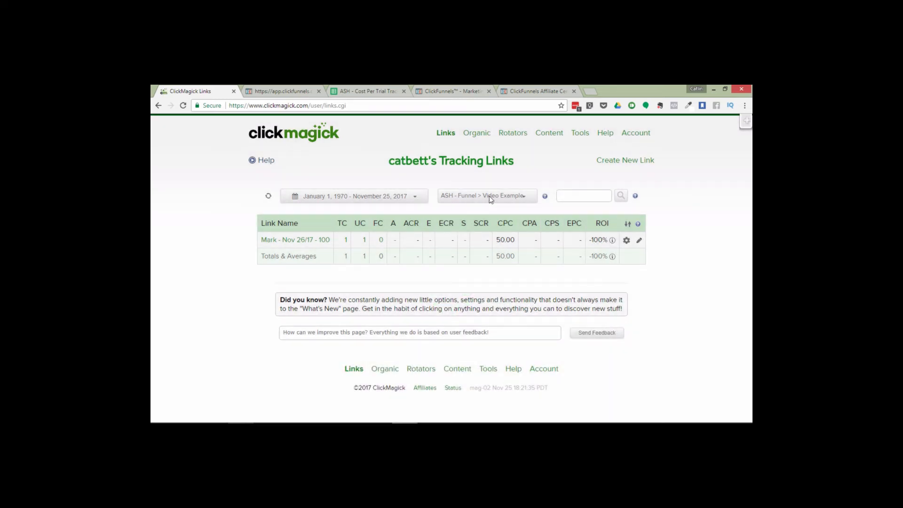
left_click(489, 196)
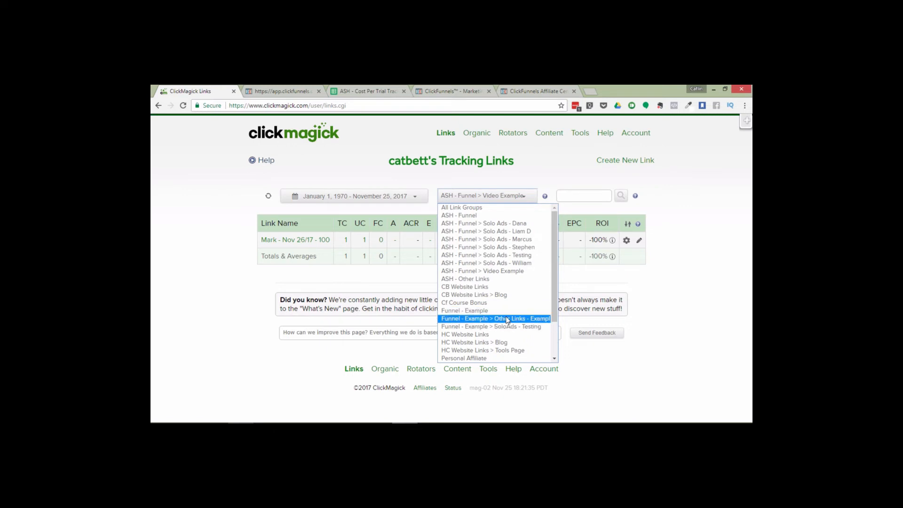
left_click(501, 319)
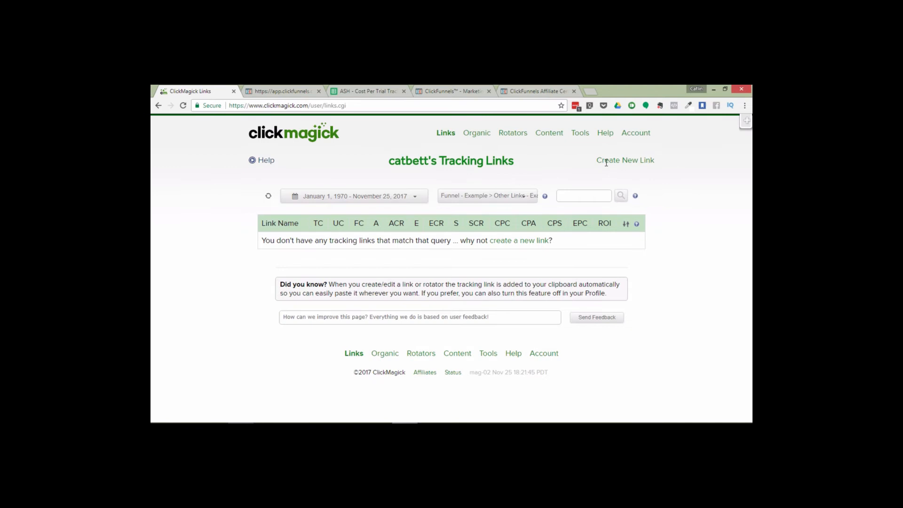
mouse_move(606, 162)
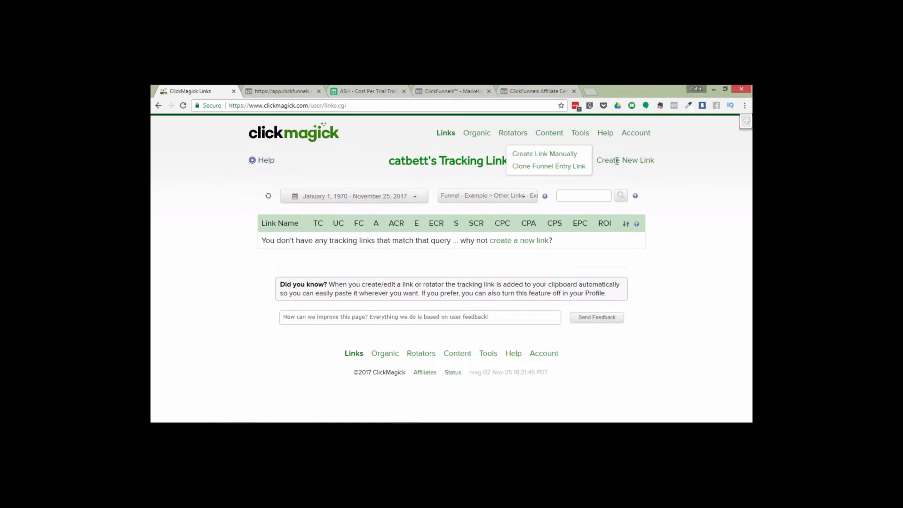
left_click(572, 154)
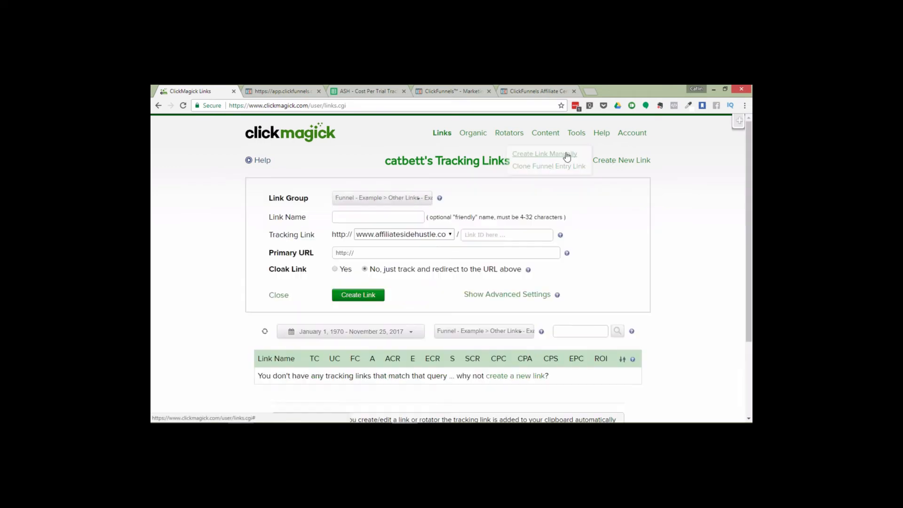
left_click(380, 235)
left_click(396, 275)
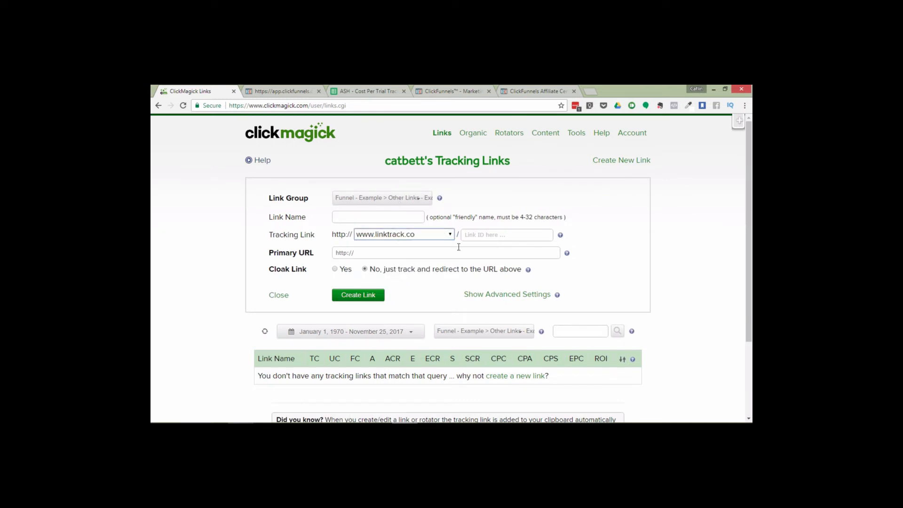
left_click(360, 216)
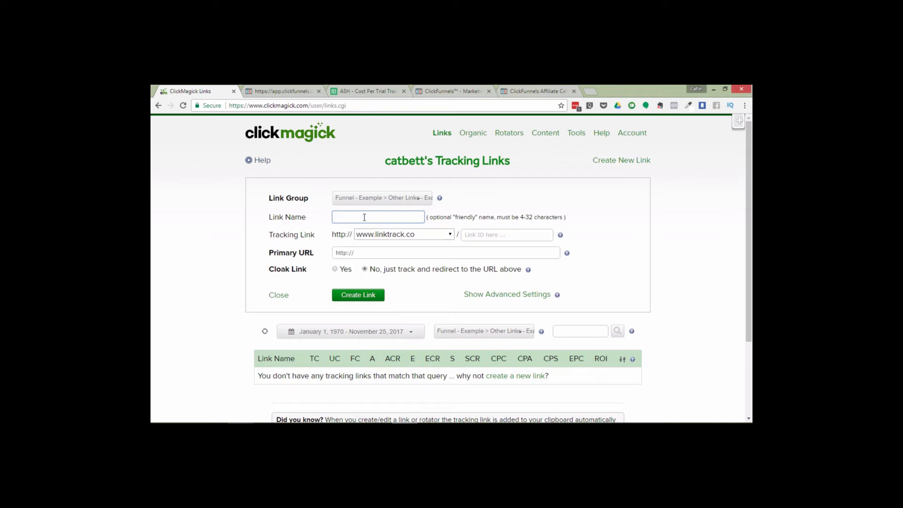
type("Example - CF Affiliate")
Paste the copied ClickFunnels affiliate link as the primary URL
left_click(363, 254)
key("ctrl+a")
key("BackSpace")
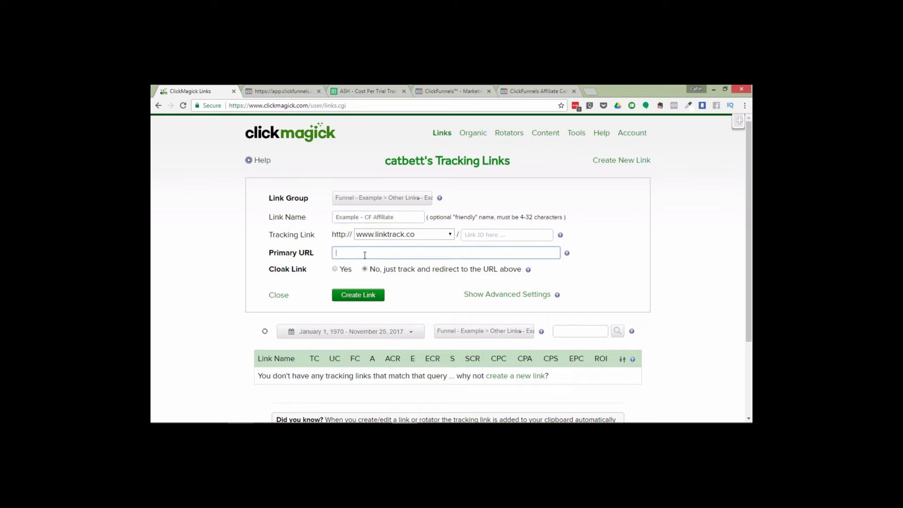
key("ctrl+v")
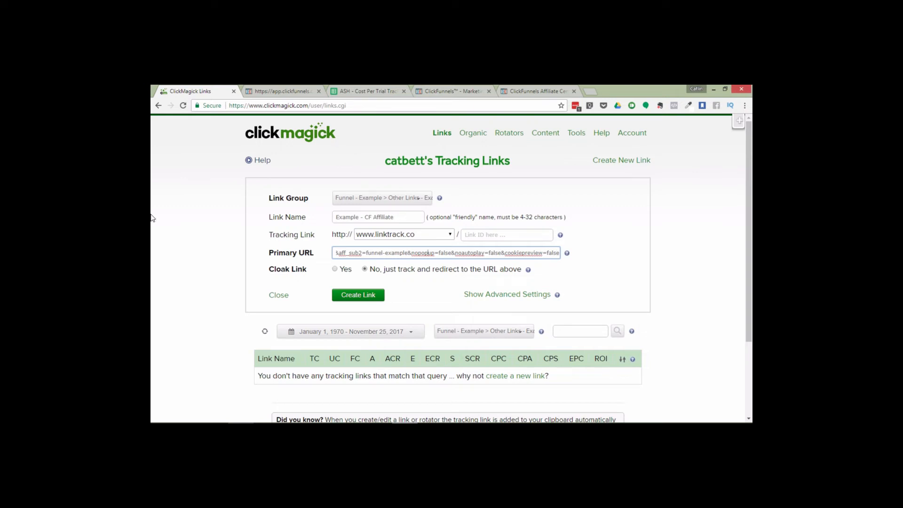
Replace the aff_sub value change-this with [clickid] in the primary URL and create the link
key("Left")
key("Left")
key("Left")
key("Left")
key("Left")
key("Left")
key("Left")
key("Left")
key("Left")
key("Left")
key("Left")
key("Left")
key("Left")
key("Left")
key("Left")
key("Left")
key("Left")
key("Left")
key("Left")
key("Left")
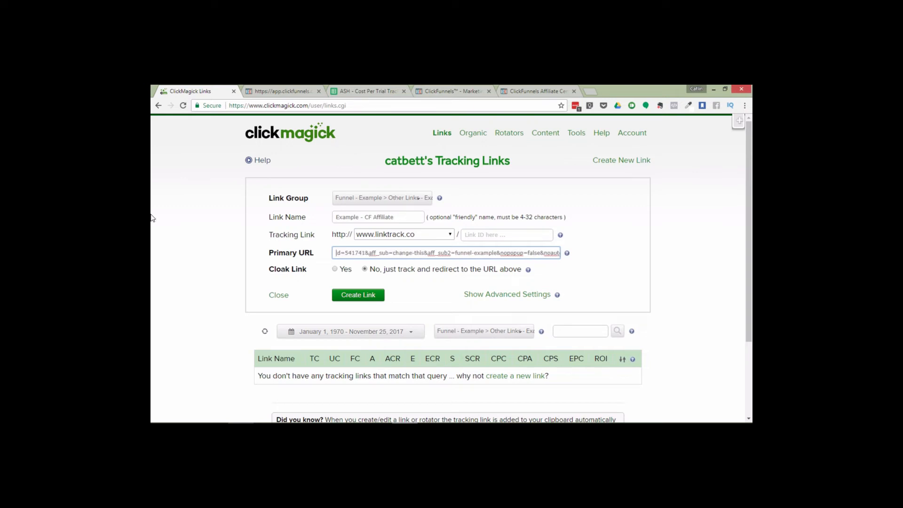
key("Left")
key("Left")
key("Left")
key("Left")
key("Left")
key("Left")
key("Left")
key("Left")
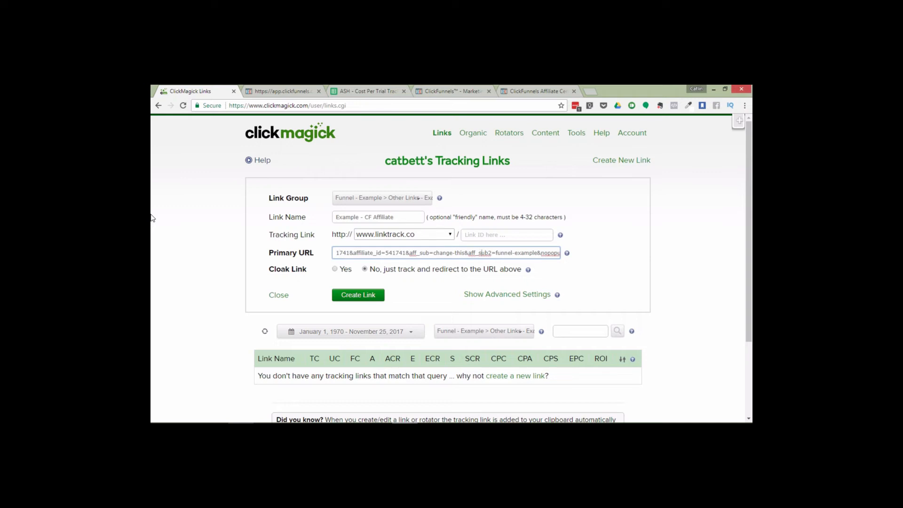
left_click(461, 253)
key("BackSpace")
key("BackSpace")
key("BackSpace")
key("BackSpace")
key("BackSpace")
key("BackSpace")
key("BackSpace")
key("BackSpace")
key("BackSpace")
key("BackSpace")
key("BackSpace")
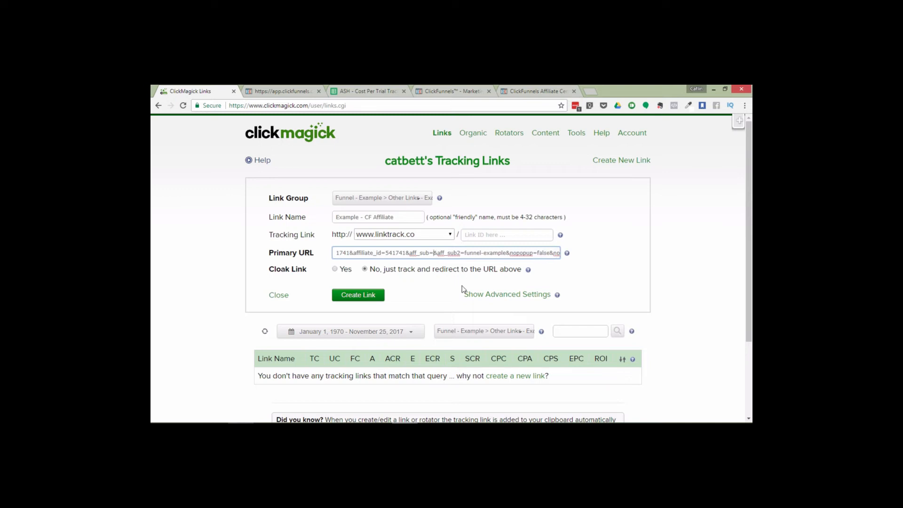
type("[clicki")
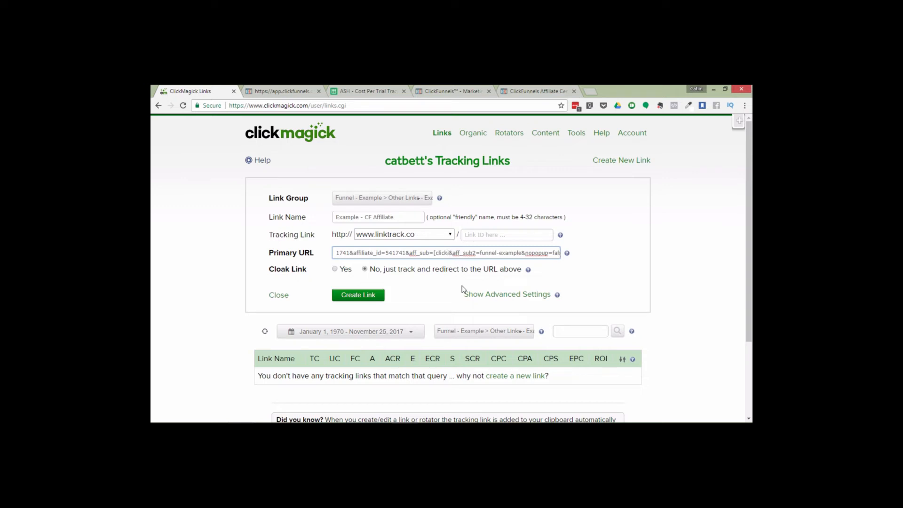
type("d]")
left_click(363, 296)
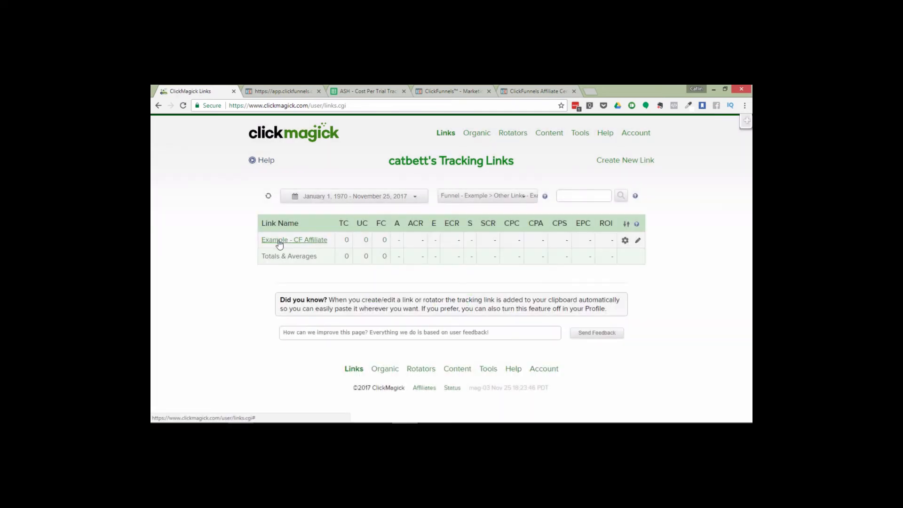
Open the new link's details and select its tracking link
left_click(280, 242)
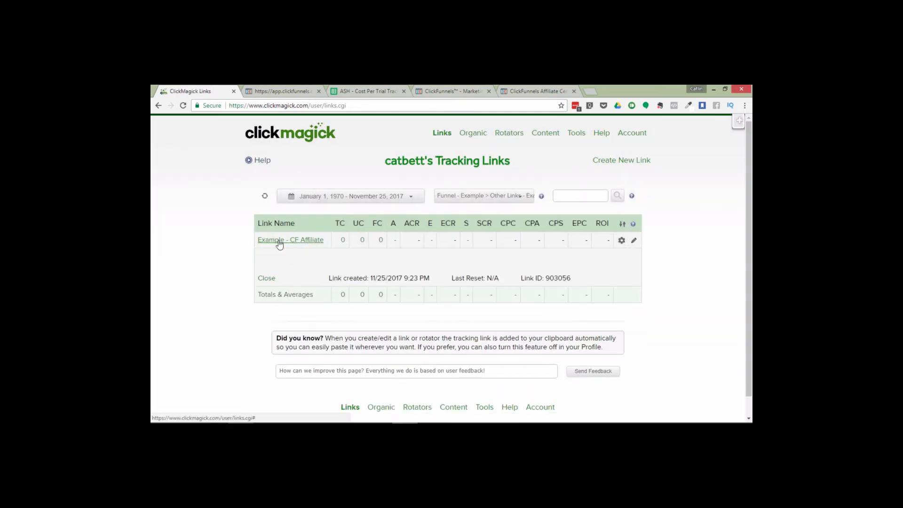
left_click_drag(349, 267, 474, 263)
key("ctrl+c")
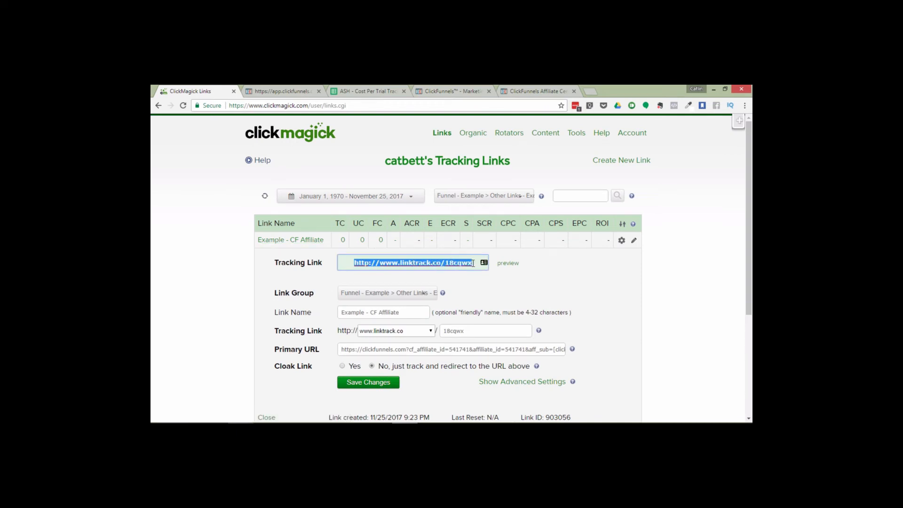
Set the Step #1 free-trial button's website URL in the funnel page editor to the copied ClickMagick tracking link
left_click(280, 90)
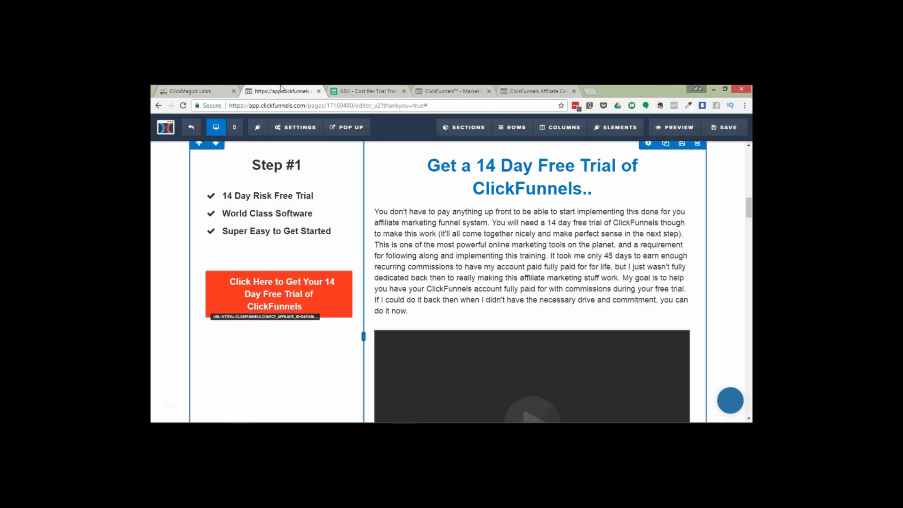
left_click(298, 283)
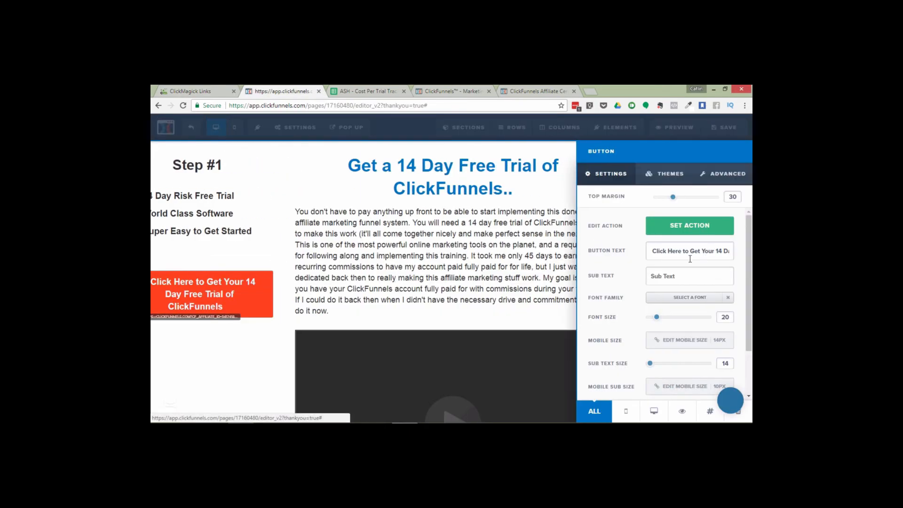
left_click(690, 226)
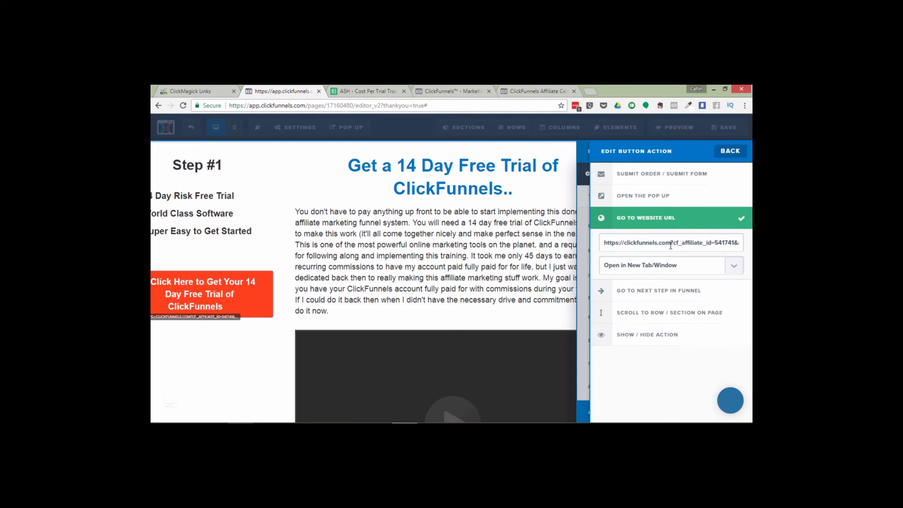
triple_click(670, 244)
key("BackSpace")
key("ctrl+v")
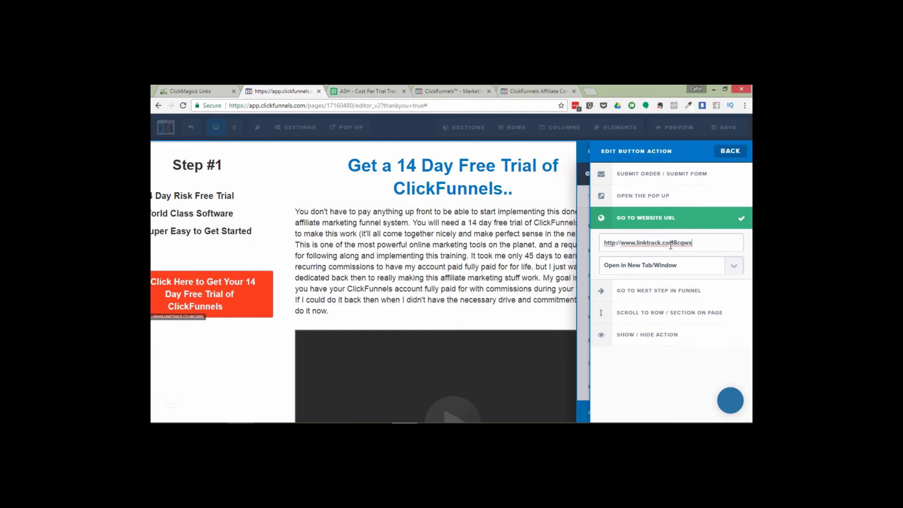
left_click(261, 249)
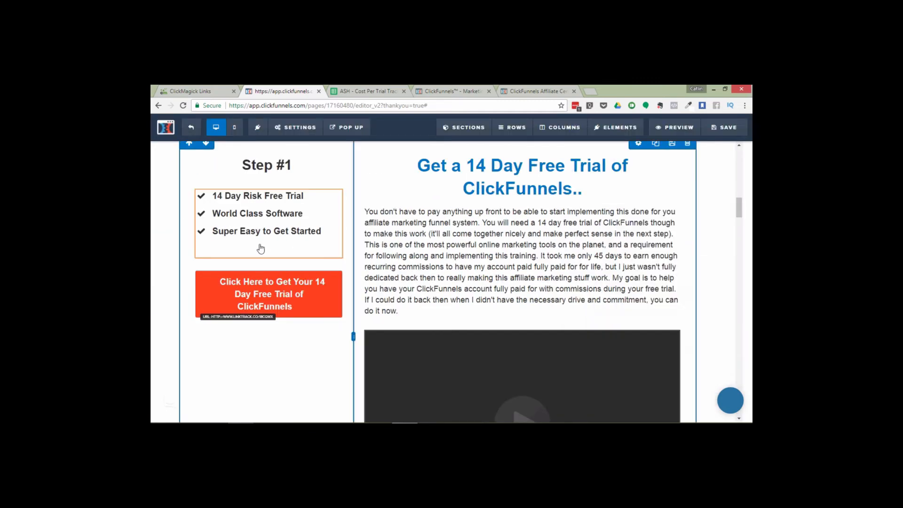
Select the bottom Start Your 14 Day Free Trial of ClickFunnels! button and open its link action
left_click_drag(749, 208, 749, 405)
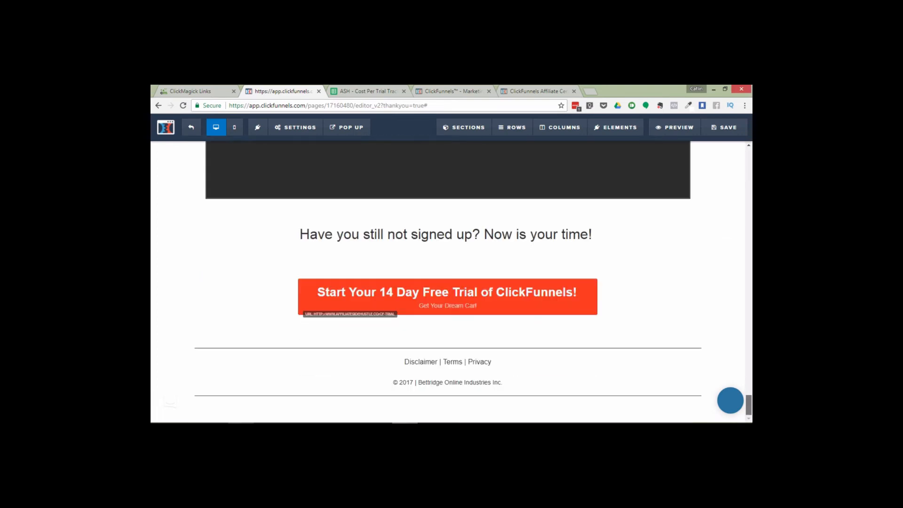
left_click(456, 307)
left_click(664, 229)
left_click(556, 235)
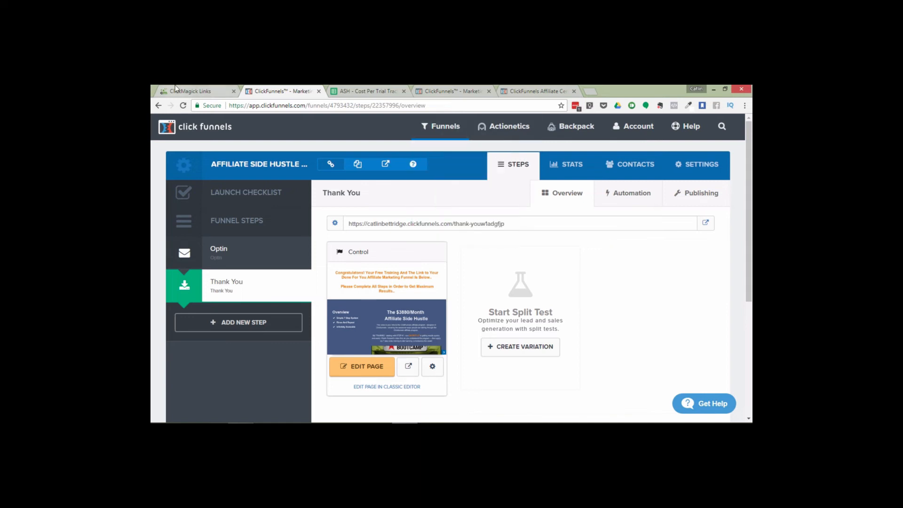
Look up click ID 524559706 with the Click ID Lookup tool and open the visitor history for its IP address
left_click(191, 91)
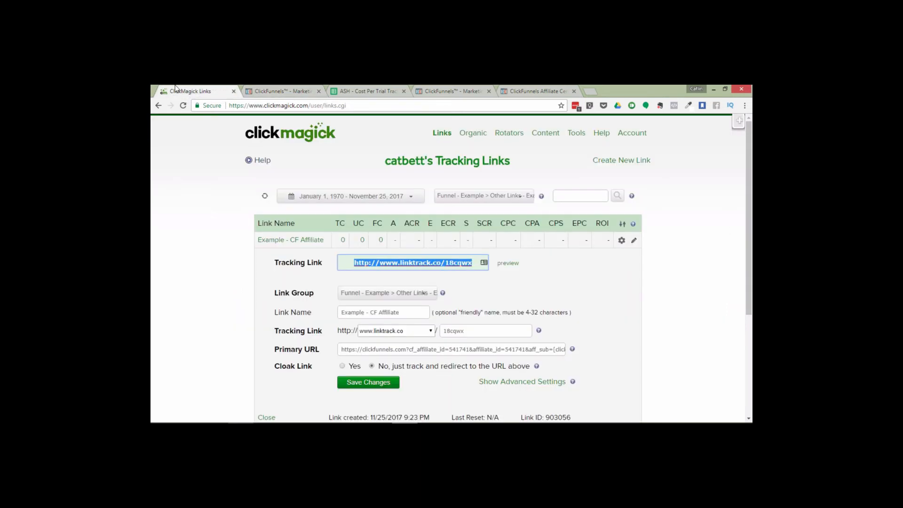
left_click(209, 216)
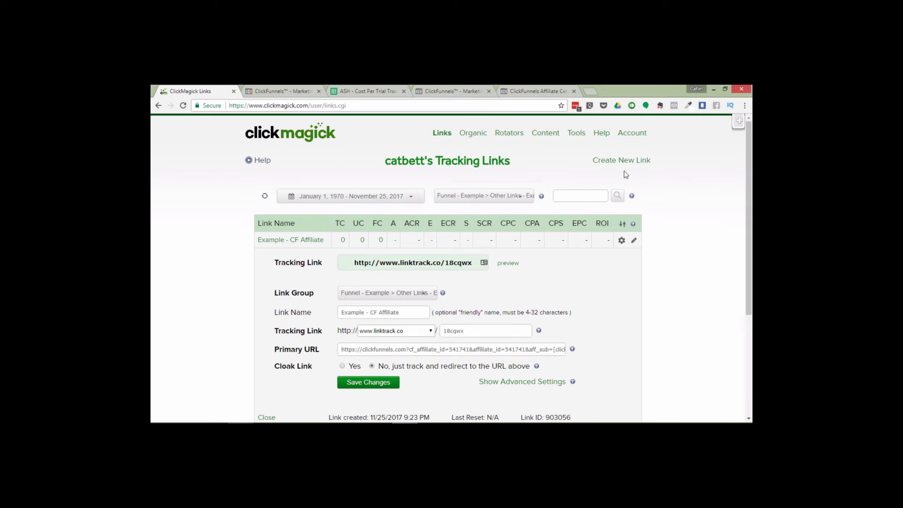
left_click(581, 136)
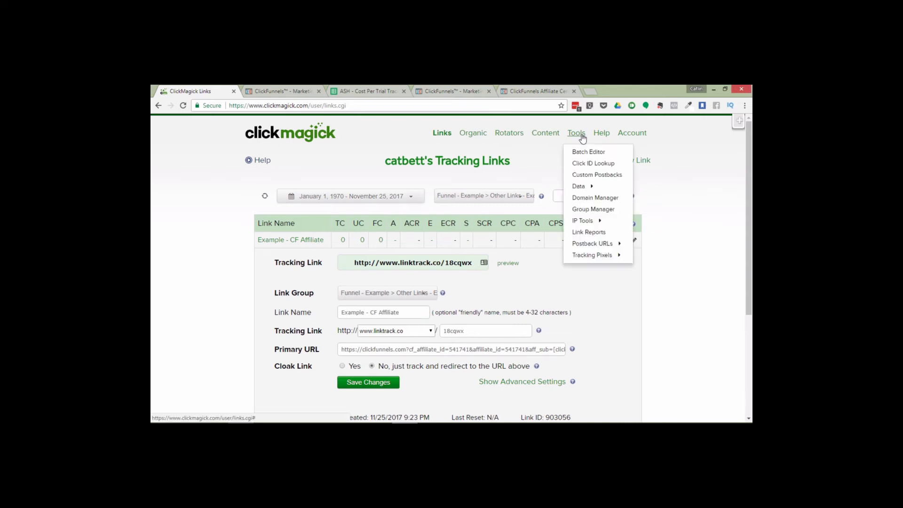
left_click(598, 163)
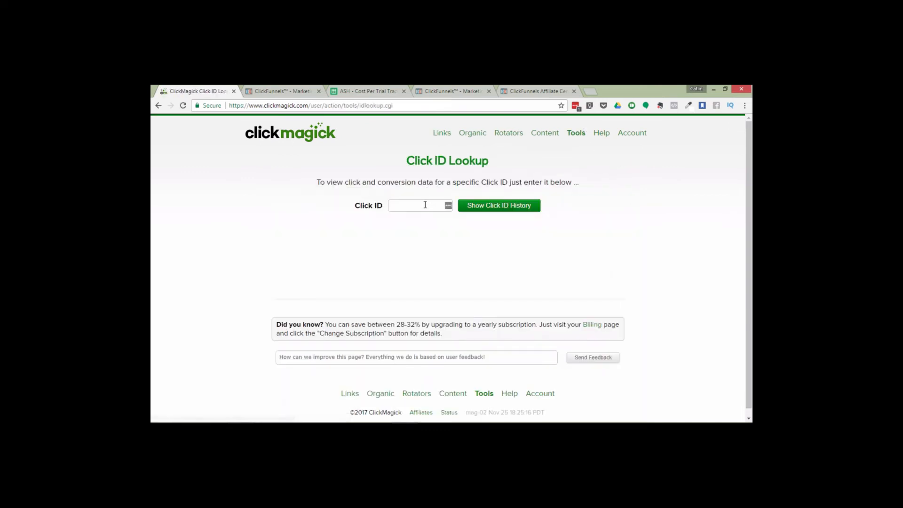
left_click(426, 205)
type("524559706")
left_click(521, 205)
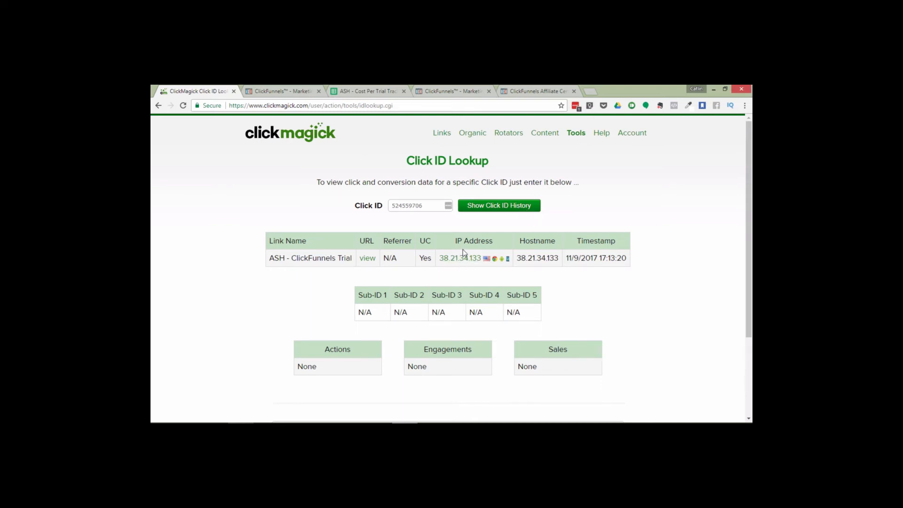
mouse_move(487, 262)
left_click(453, 259)
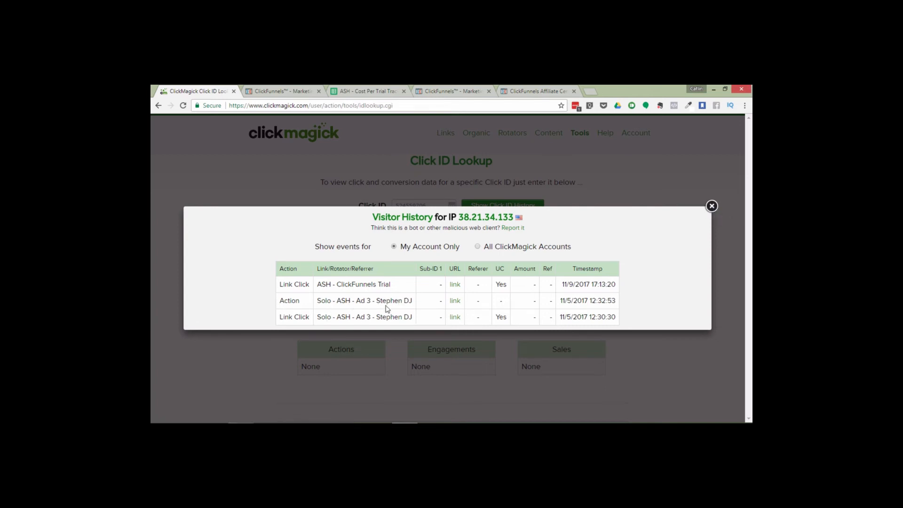
Close the visitor history, return to the tracking links, and filter the link group to Funnel - Example > SoloAds - Testing
left_click(713, 207)
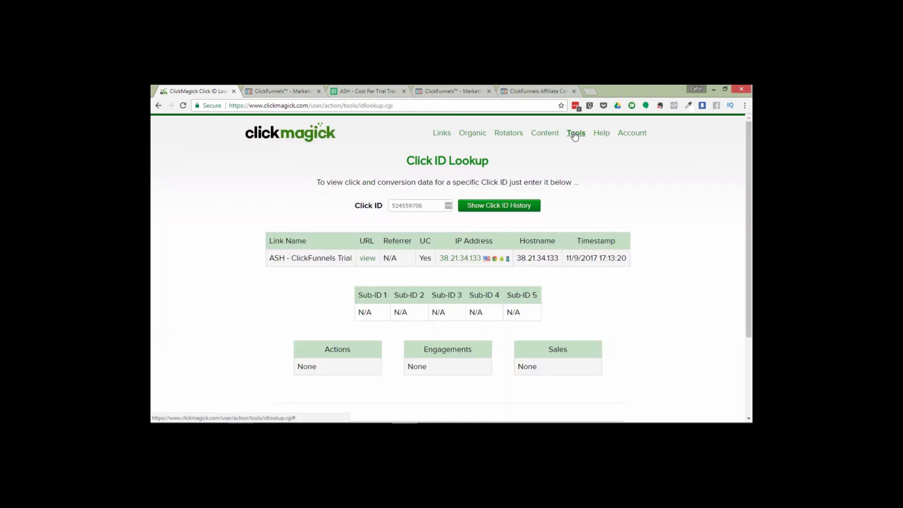
left_click(575, 135)
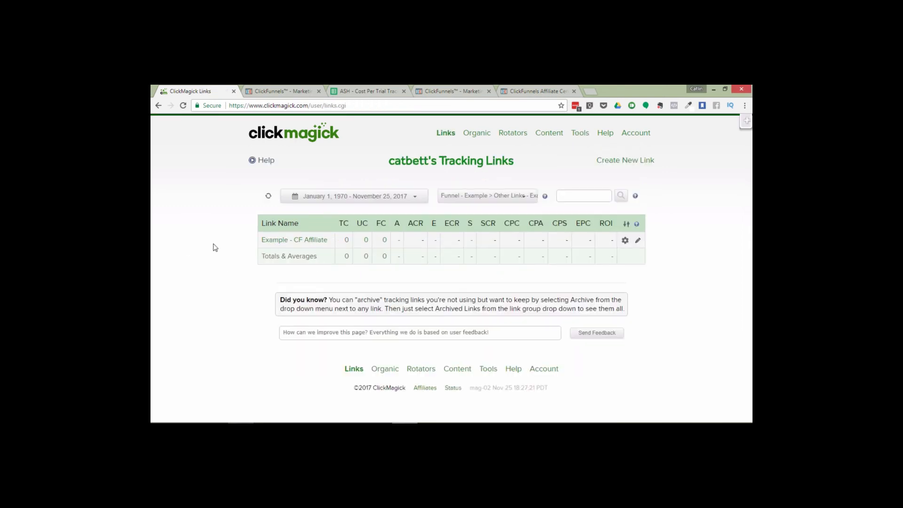
left_click(494, 199)
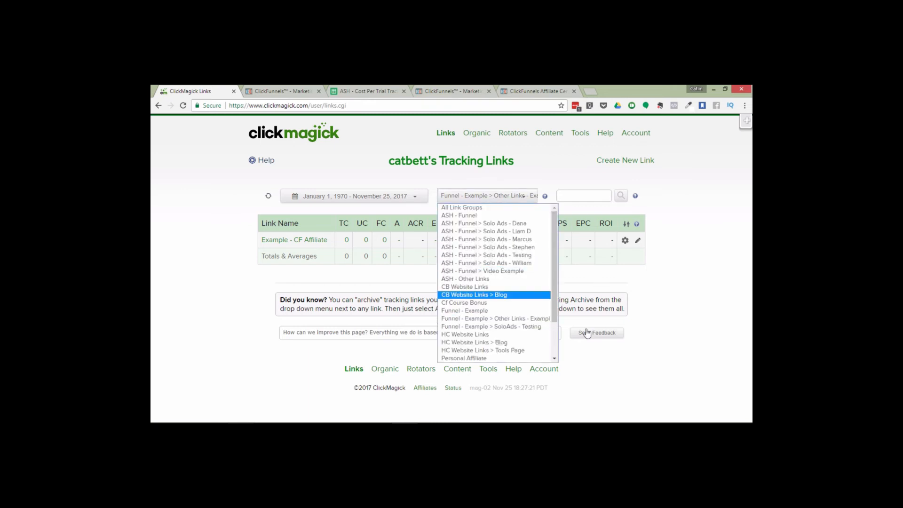
left_click(485, 319)
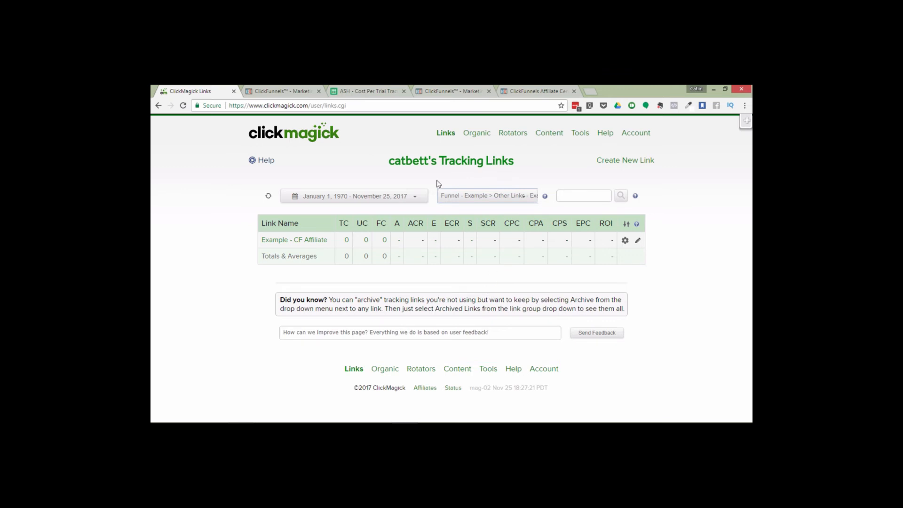
left_click(502, 198)
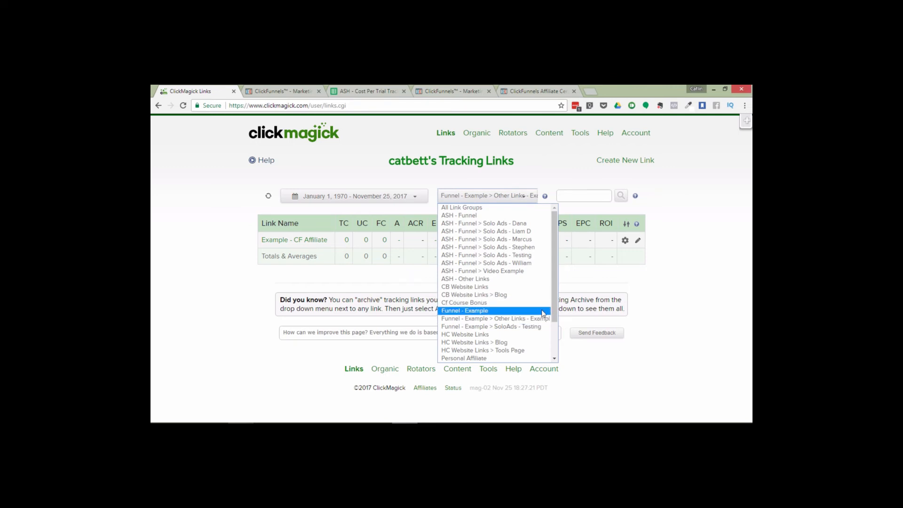
left_click(518, 326)
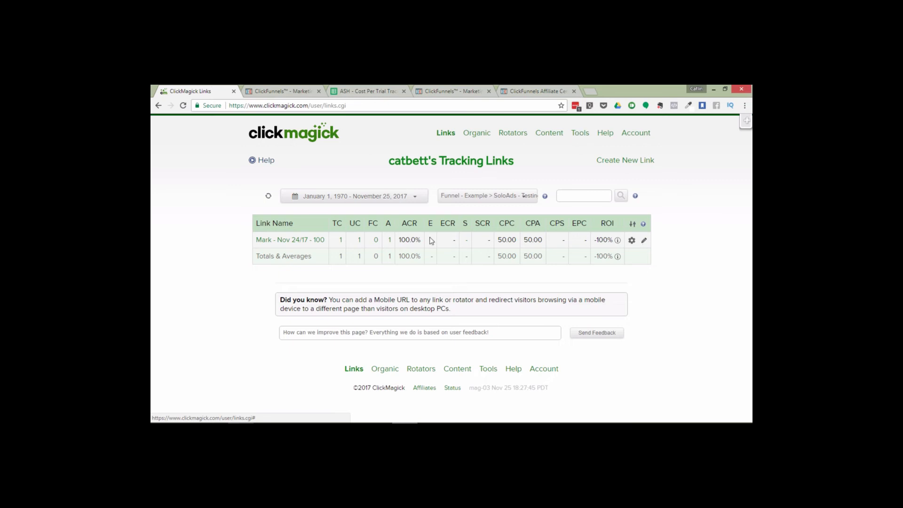
Set the manual total revenue of the Mark - Nov 24/17 - 100 link to 38.80 and refresh the stats
mouse_move(287, 245)
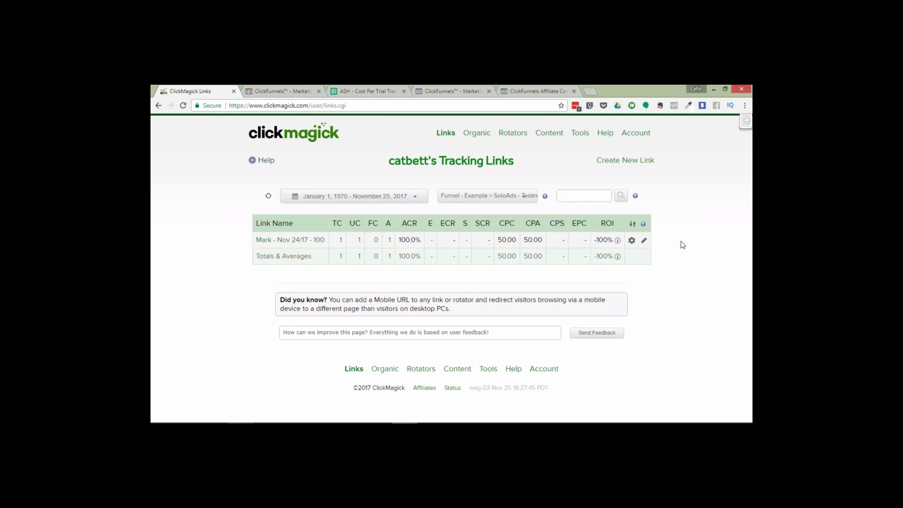
left_click(644, 242)
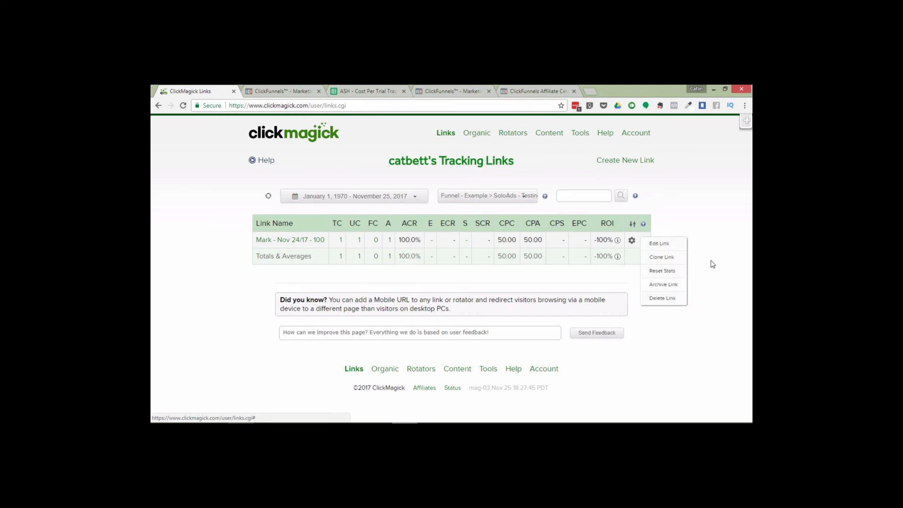
left_click(640, 240)
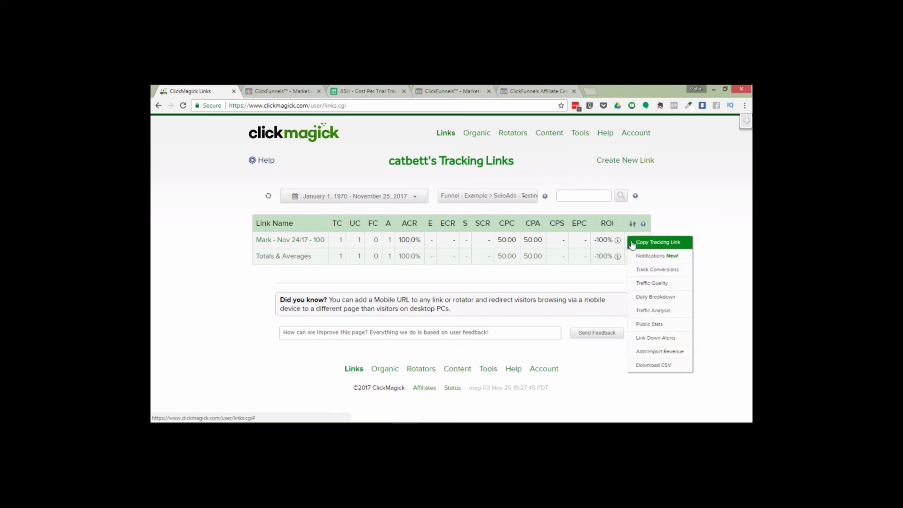
left_click(661, 352)
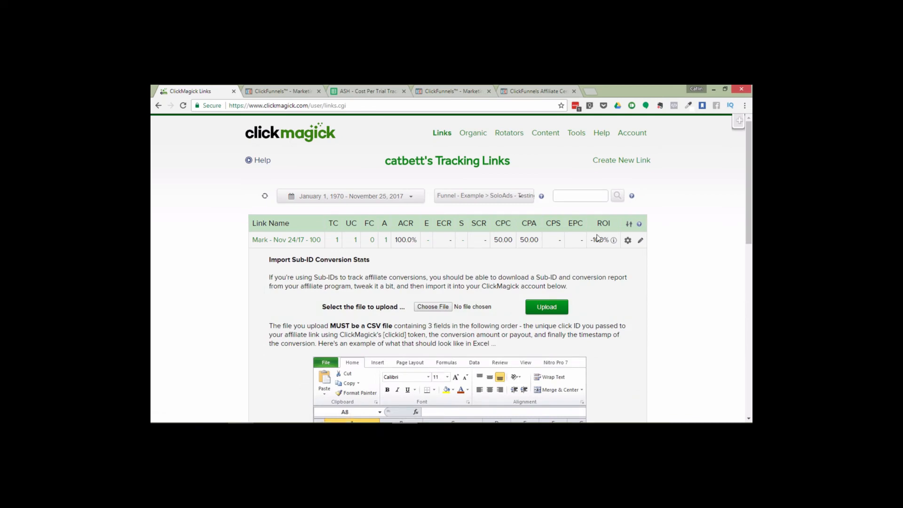
left_click_drag(748, 198, 750, 363)
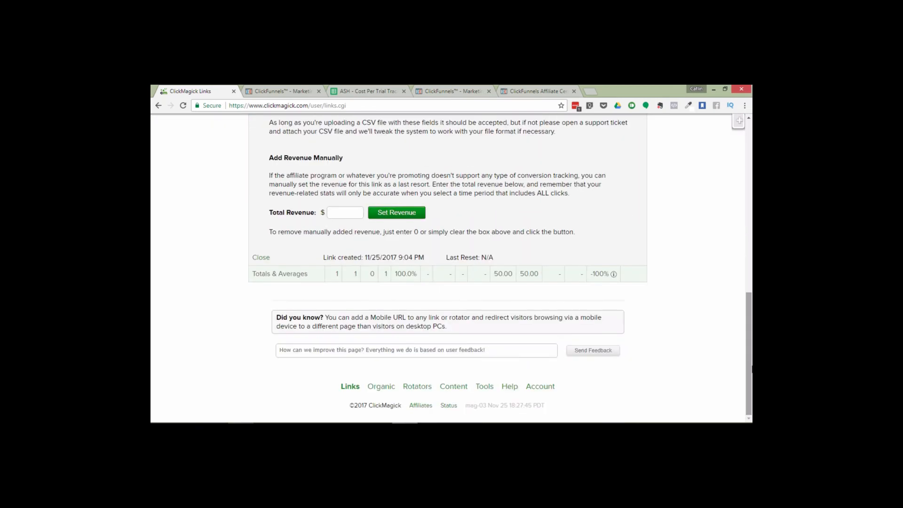
left_click(338, 212)
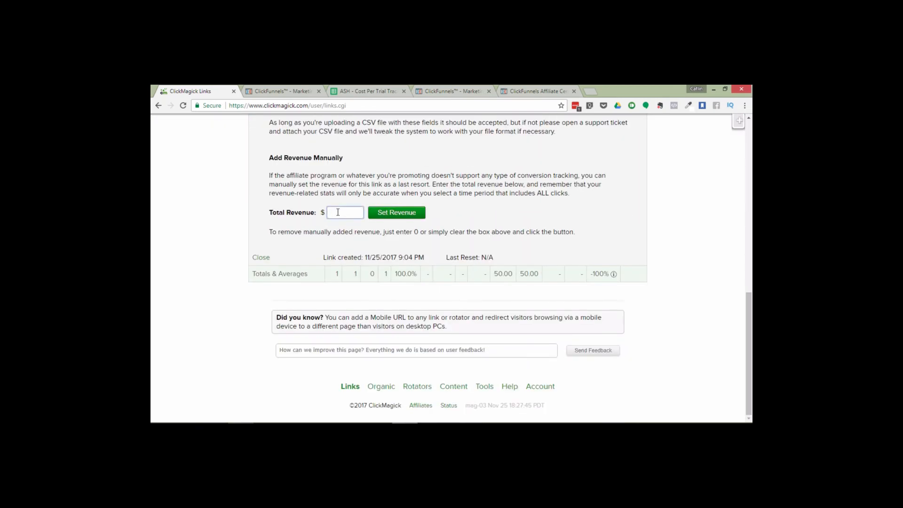
type("38.80")
left_click(409, 213)
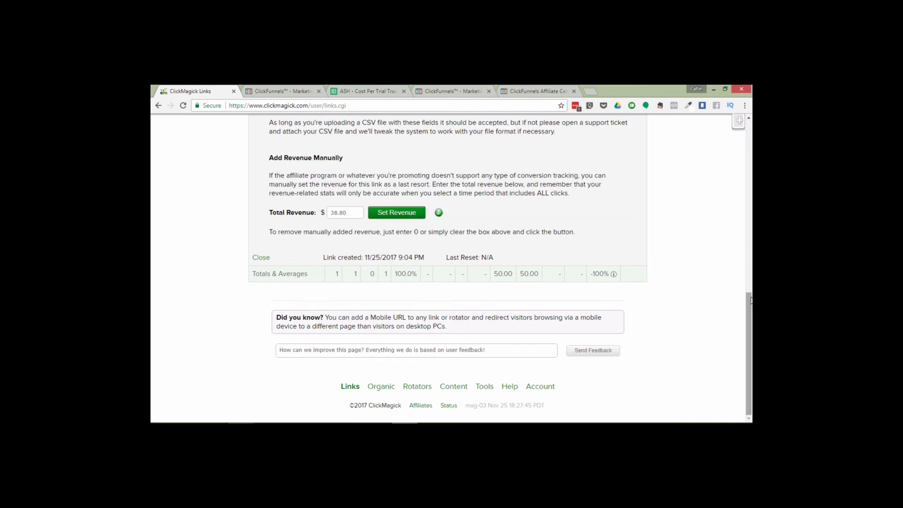
scroll(751, 300, "up", 2)
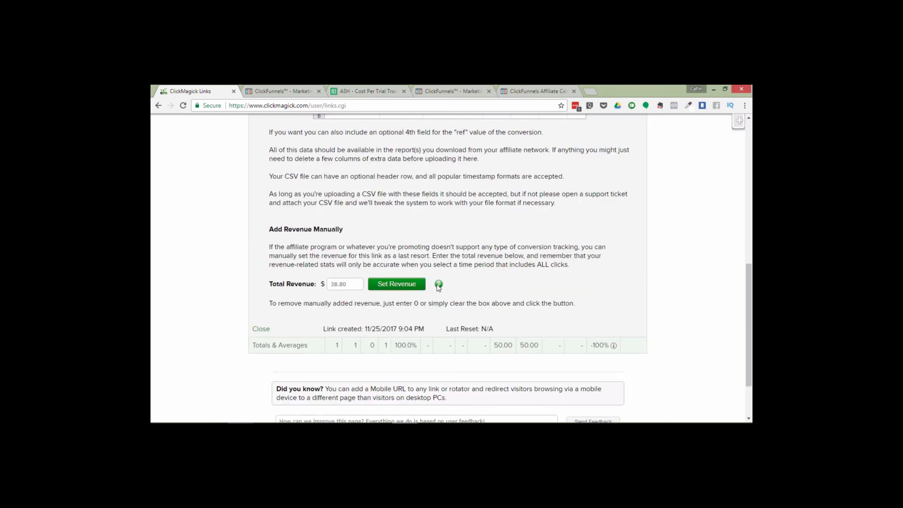
left_click_drag(748, 279, 751, 136)
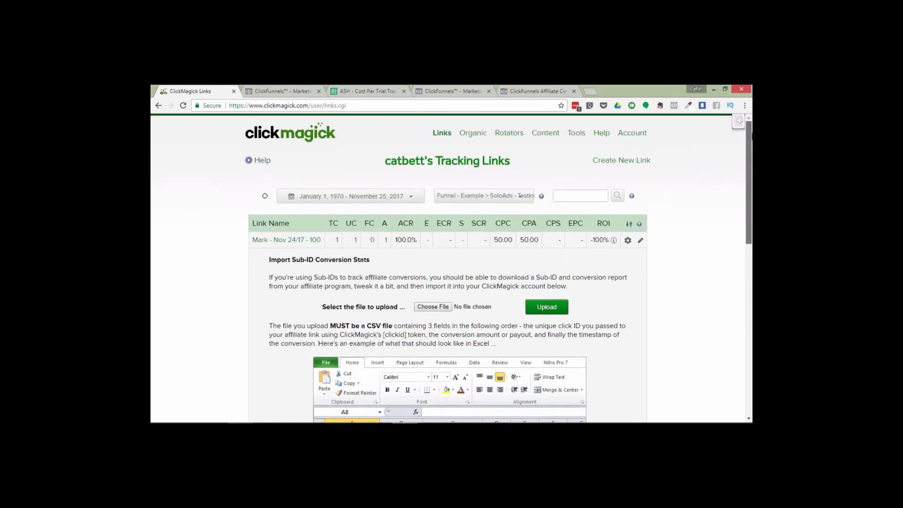
left_click(265, 196)
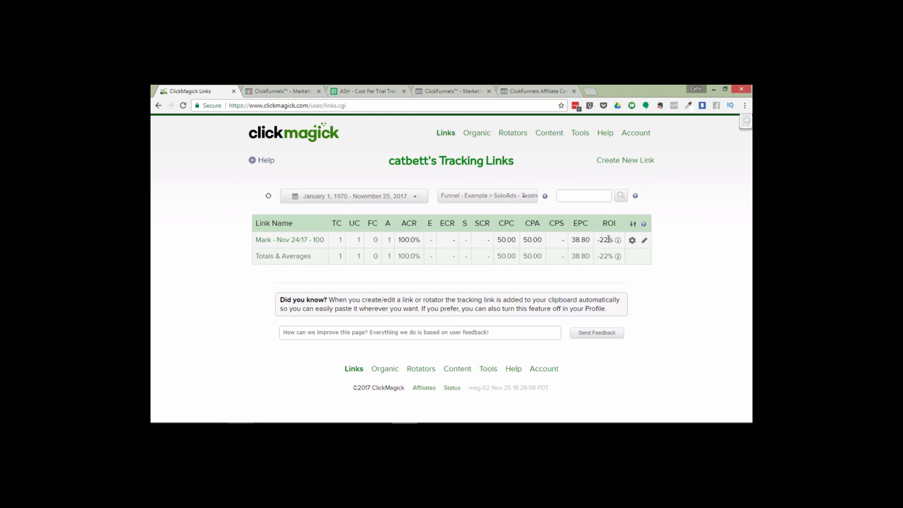
Switch the link group filter to Funnel - Example
mouse_move(619, 242)
left_click(506, 197)
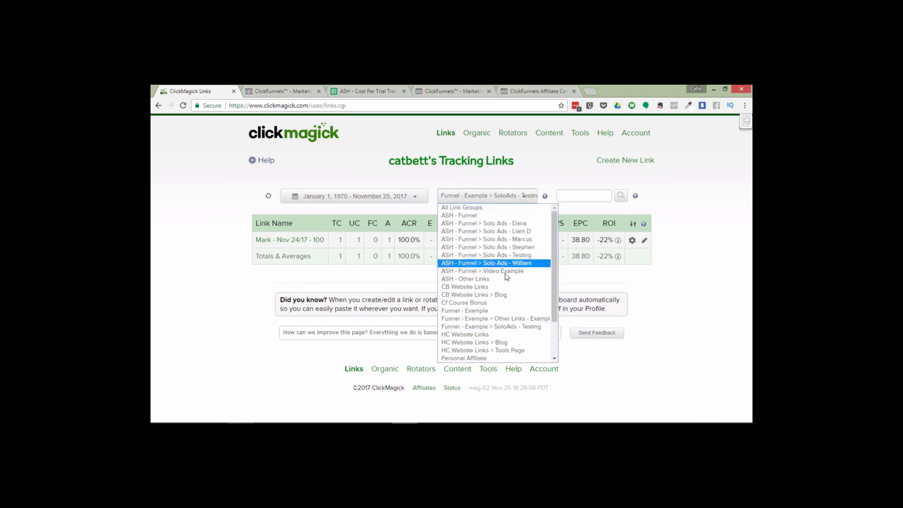
left_click(489, 312)
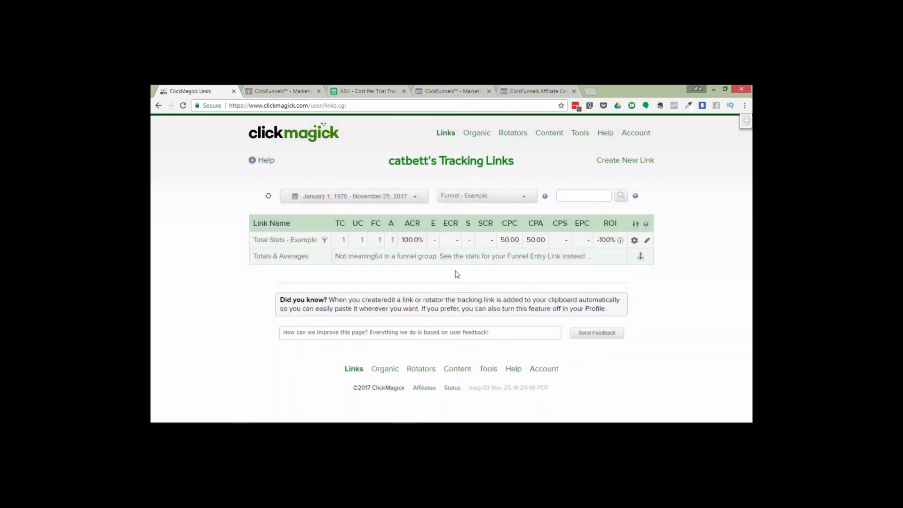
Set the manual total revenue of the Total Stats - Example funnel to 38.80
left_click(634, 241)
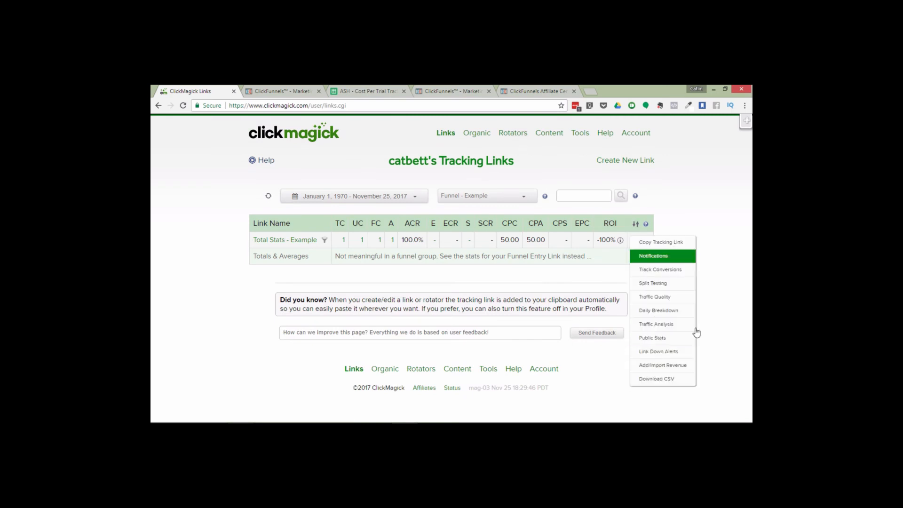
left_click(664, 365)
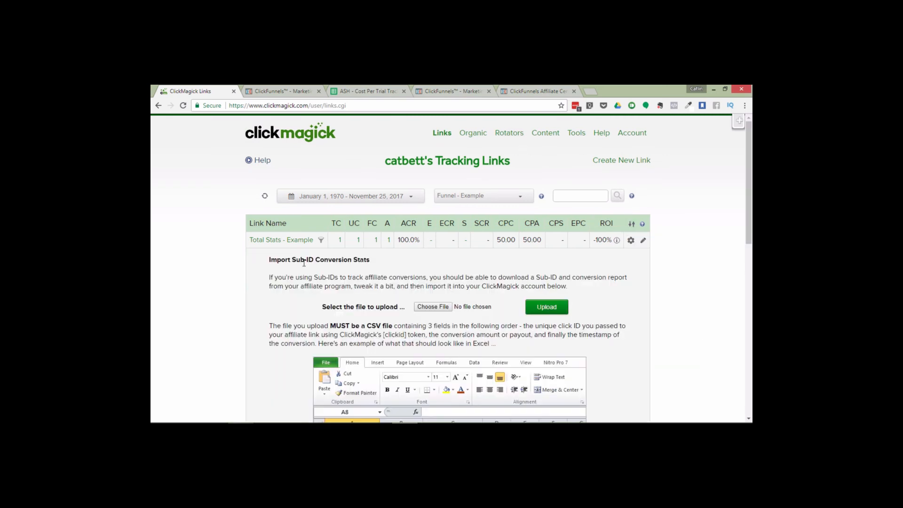
scroll(423, 264, "down", 10)
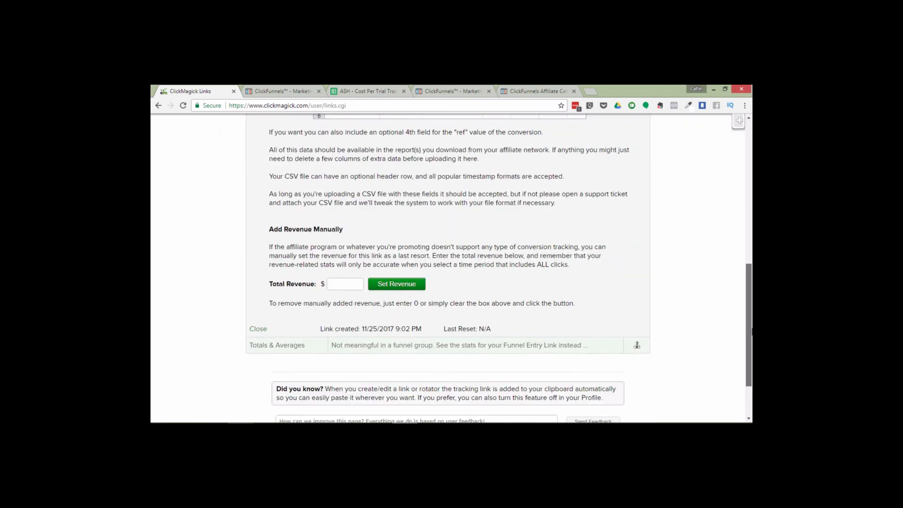
left_click(342, 260)
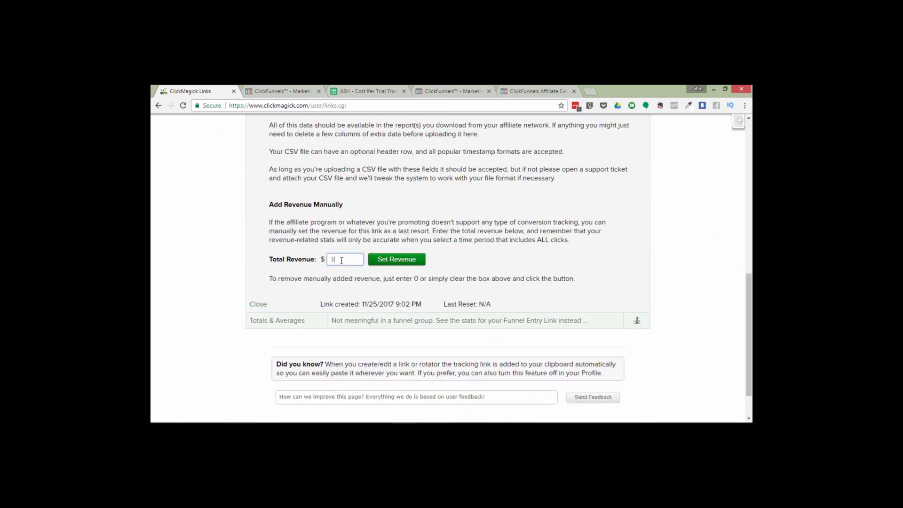
type("38.80")
left_click(402, 260)
scroll(751, 189, "up", 4)
left_click_drag(751, 189, 752, 233)
scroll(752, 224, "up", 8)
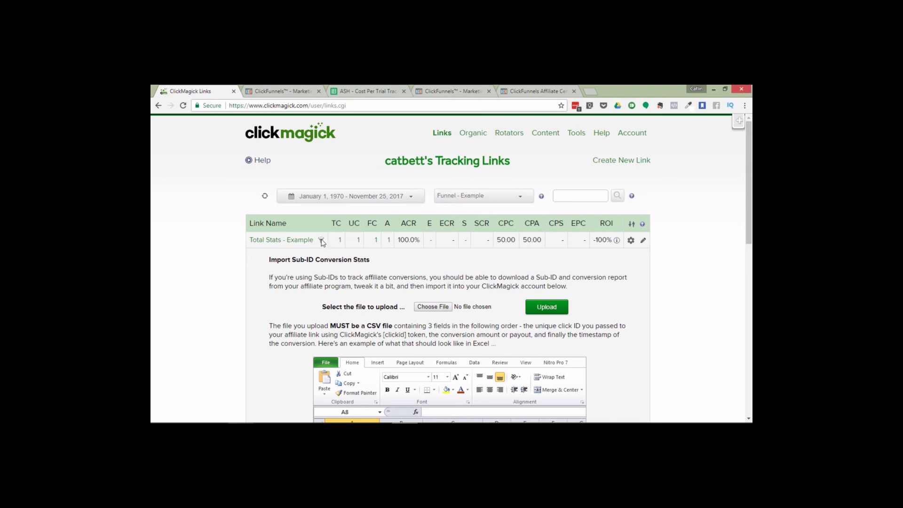
Set the Total Stats - Example funnel's manual total revenue to 77.60 and refresh the stats
mouse_move(322, 241)
left_click(631, 241)
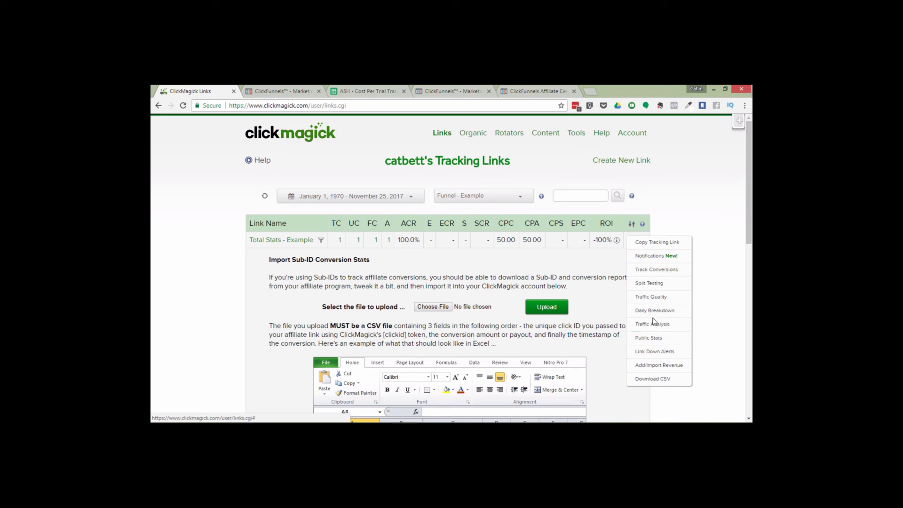
left_click(670, 367)
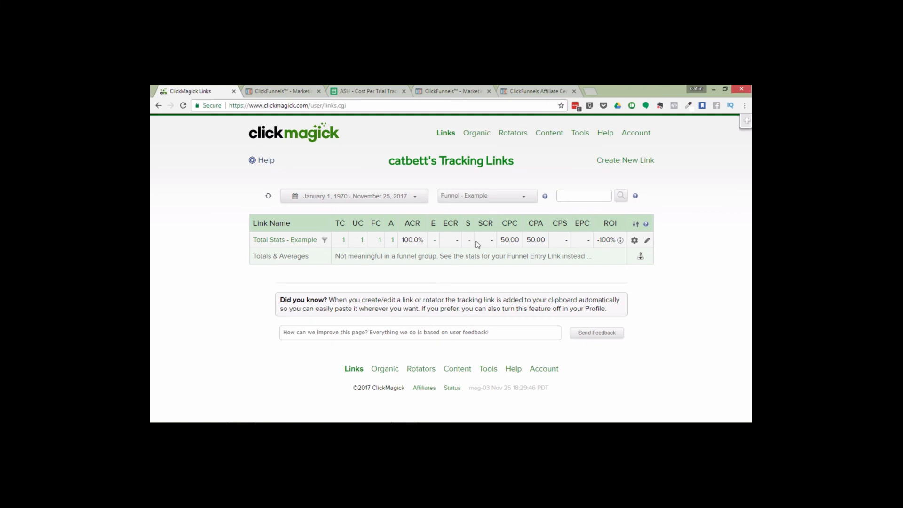
left_click(634, 240)
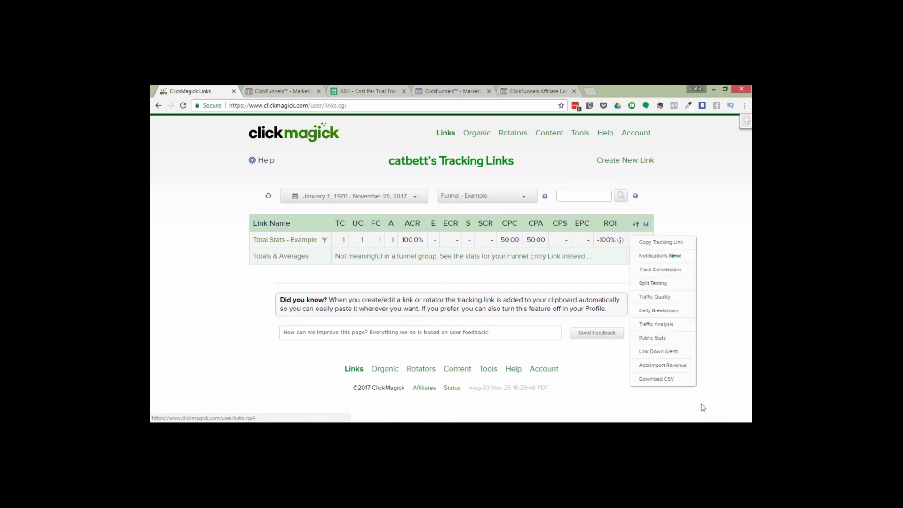
left_click(677, 366)
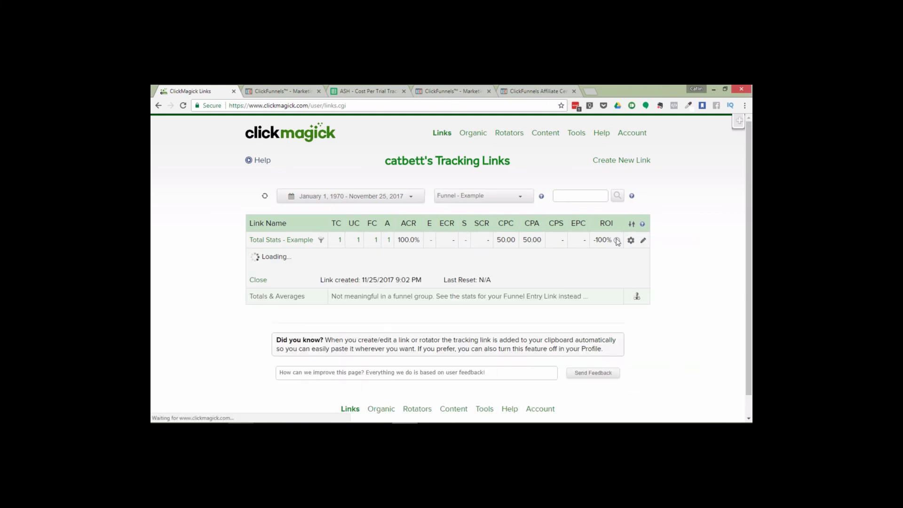
left_click_drag(750, 166, 751, 294)
double_click(359, 321)
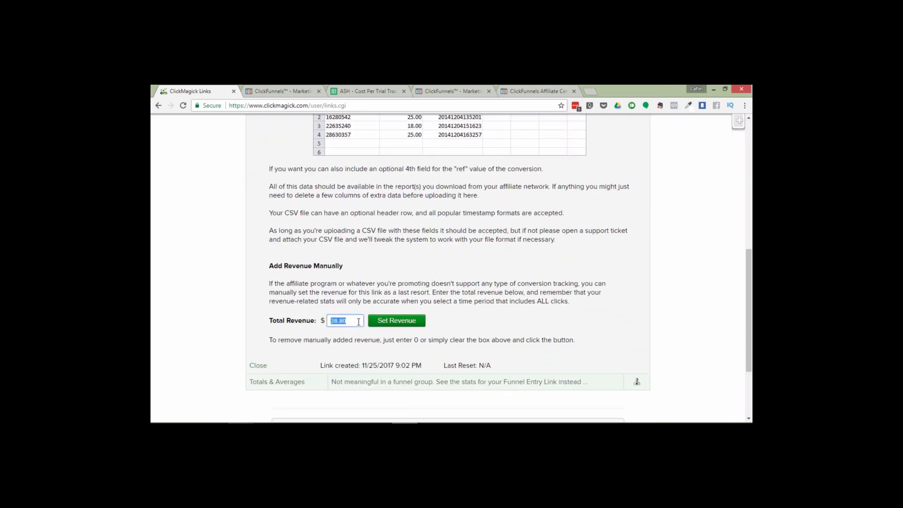
type("77.60")
left_click(397, 320)
left_click_drag(748, 314, 748, 183)
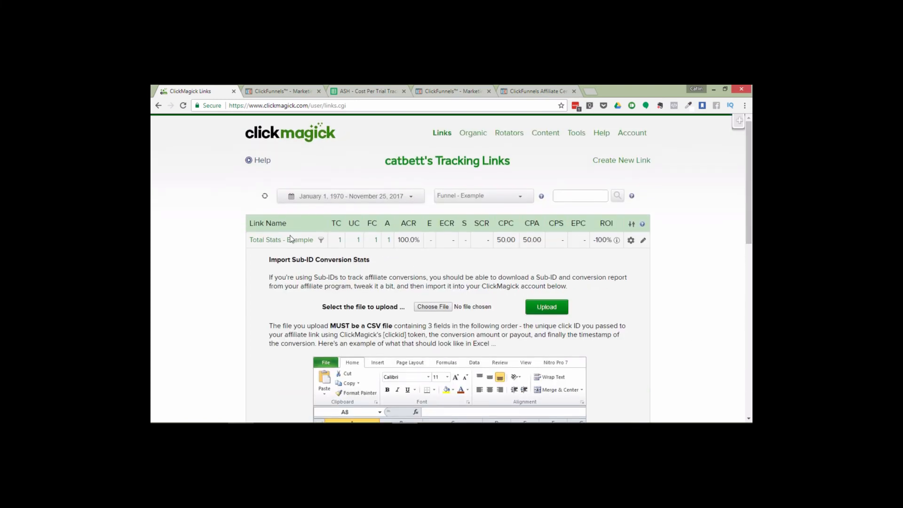
left_click(265, 196)
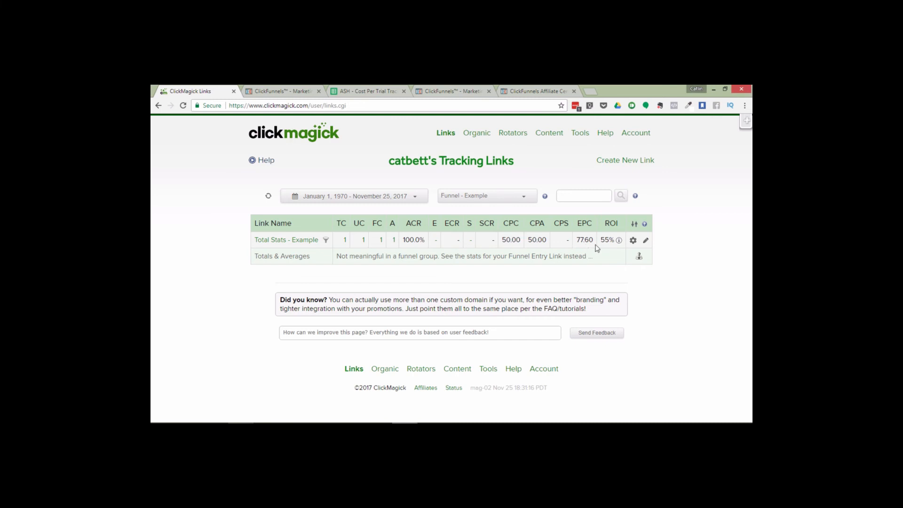
Switch the link group filter to Funnel - Example > Other Links - Example
mouse_move(620, 241)
left_click(470, 199)
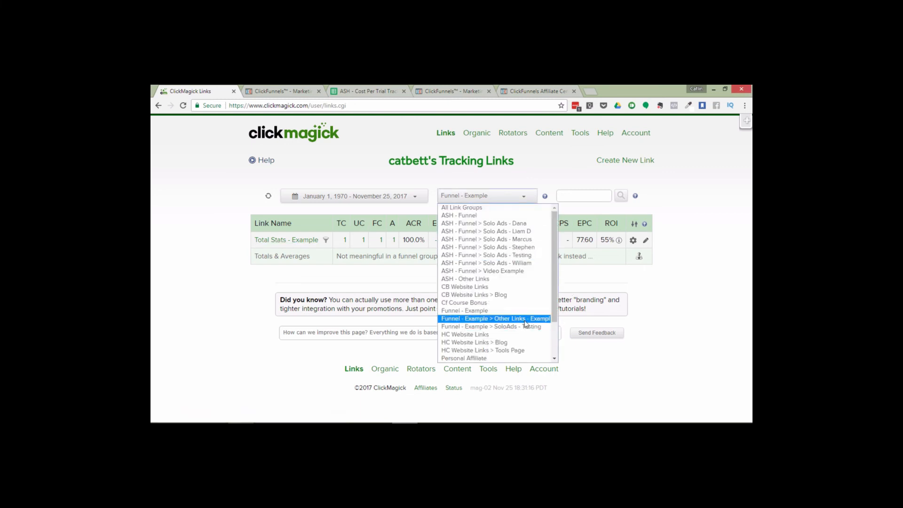
left_click(496, 319)
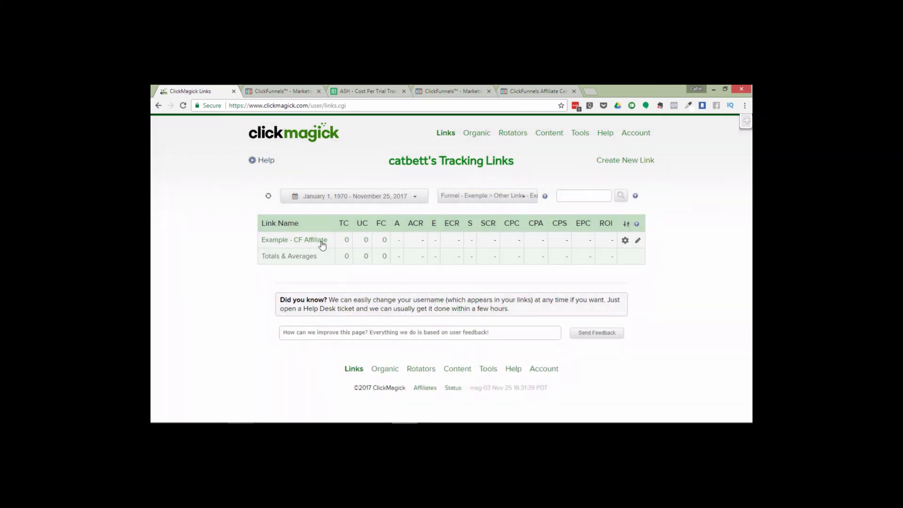
left_click(271, 90)
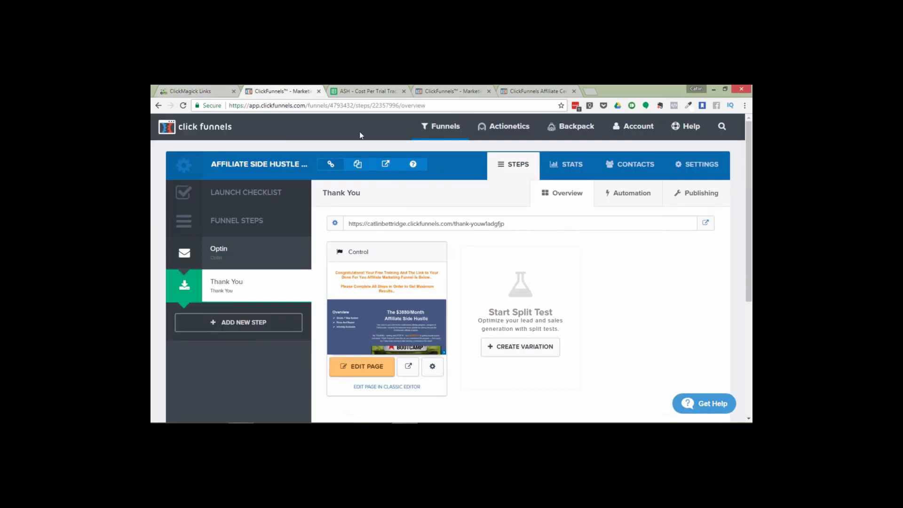
left_click(202, 89)
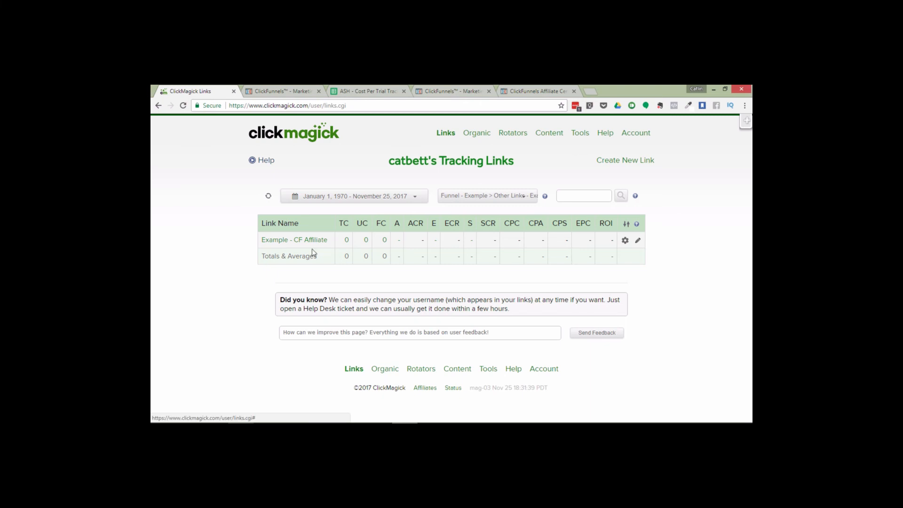
left_click(264, 89)
left_click(185, 90)
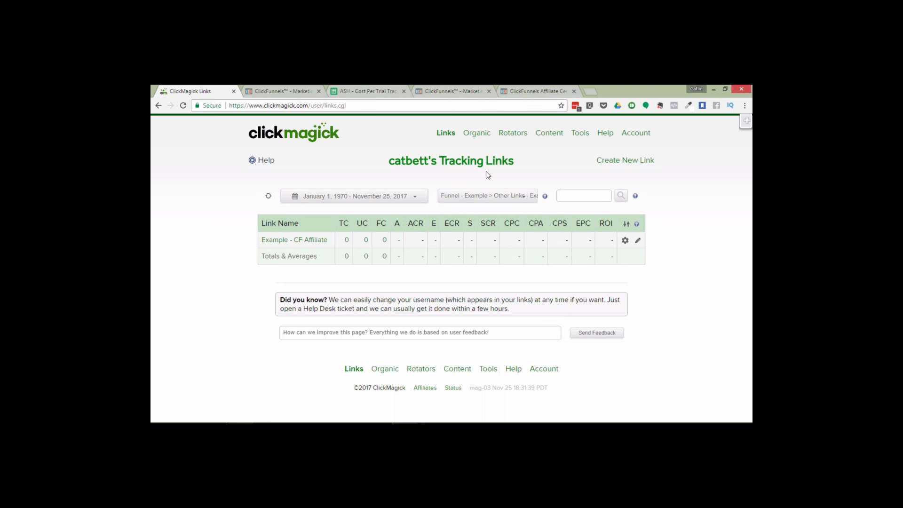
Switch the link group filter to Personal Affiliate
left_click(475, 193)
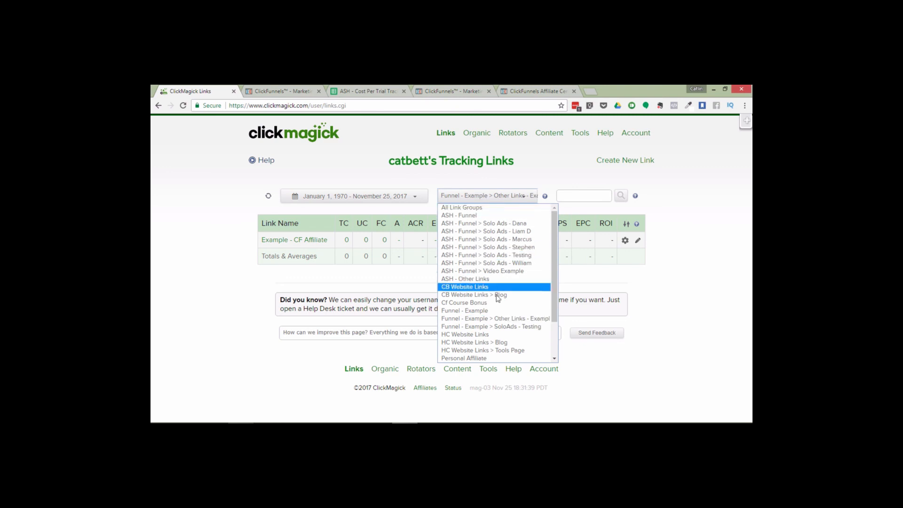
left_click(462, 358)
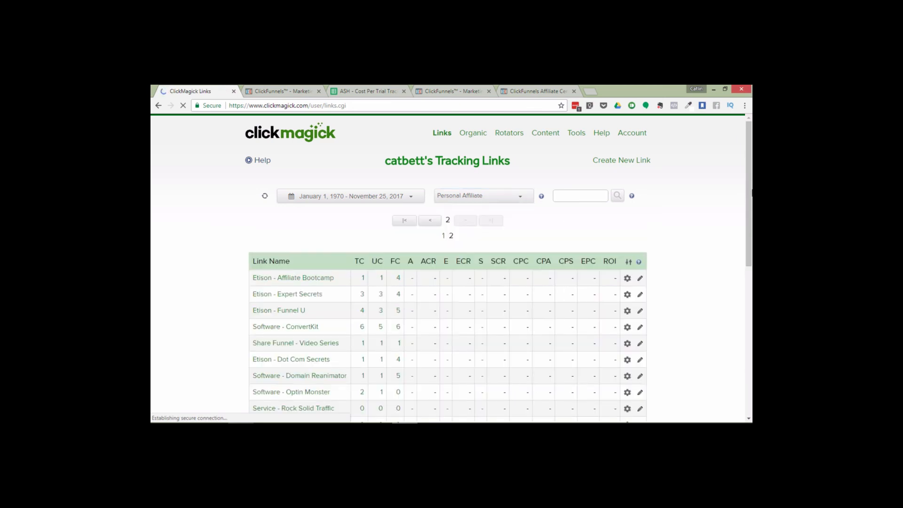
left_click_drag(752, 194, 752, 269)
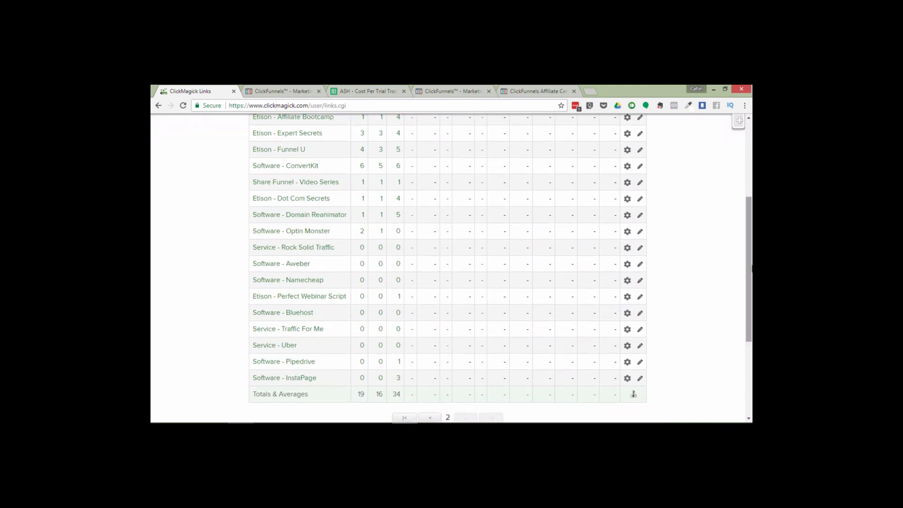
Open the details of the Dot Com Secrets, Uber and Funnel U links to examine their tracking links and primary URLs
left_click(292, 203)
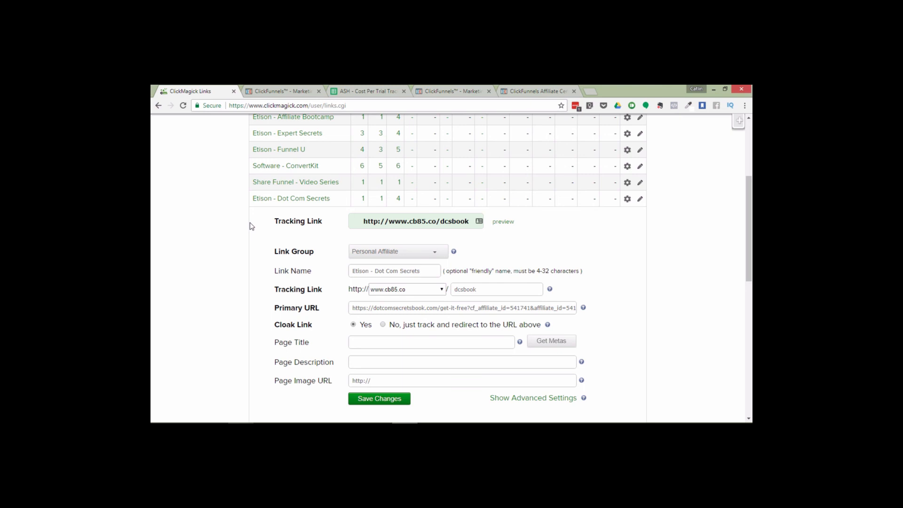
scroll(751, 191, "up", 1)
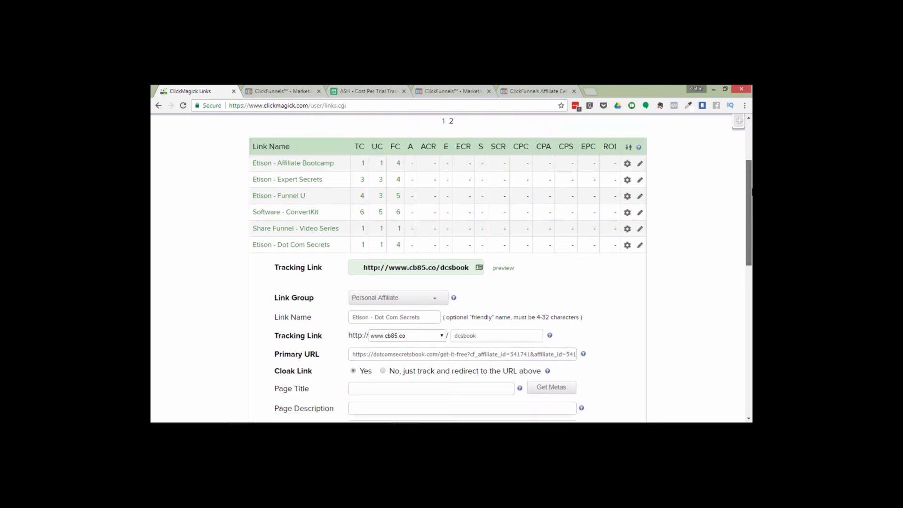
left_click_drag(751, 190, 751, 299)
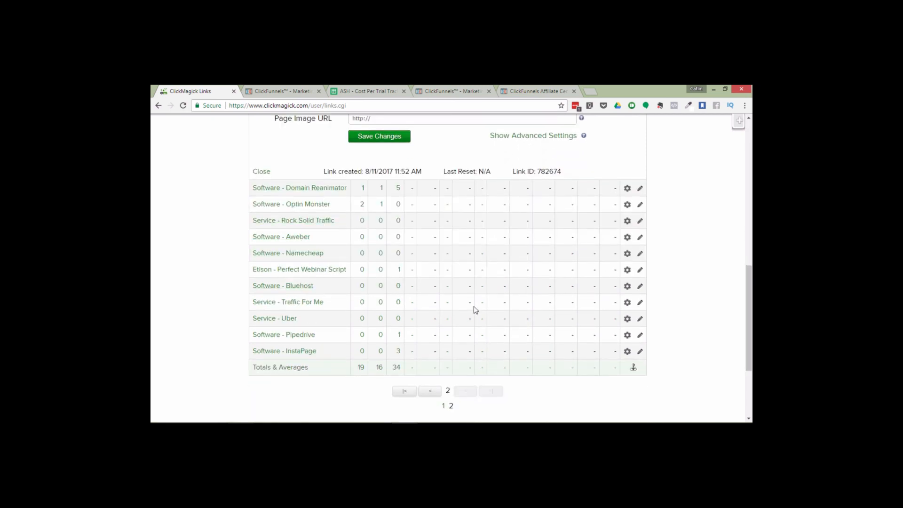
left_click(282, 321)
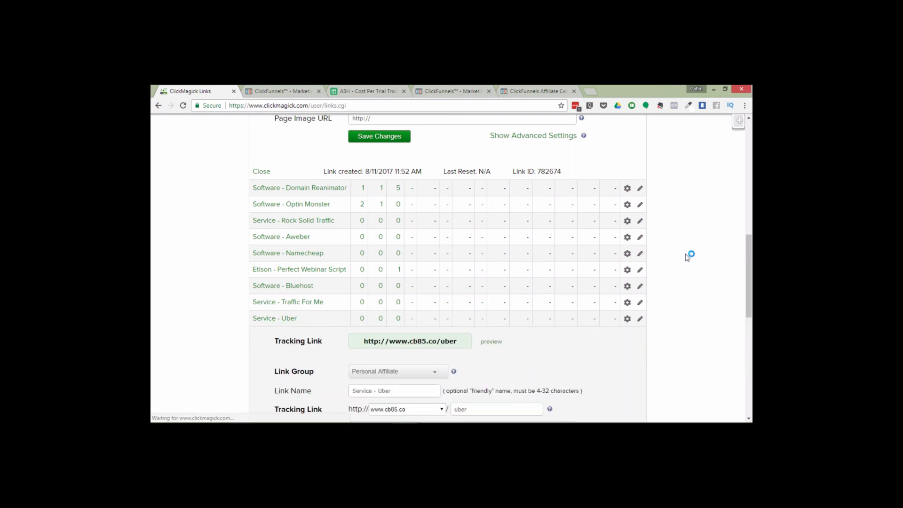
left_click_drag(751, 248, 751, 296)
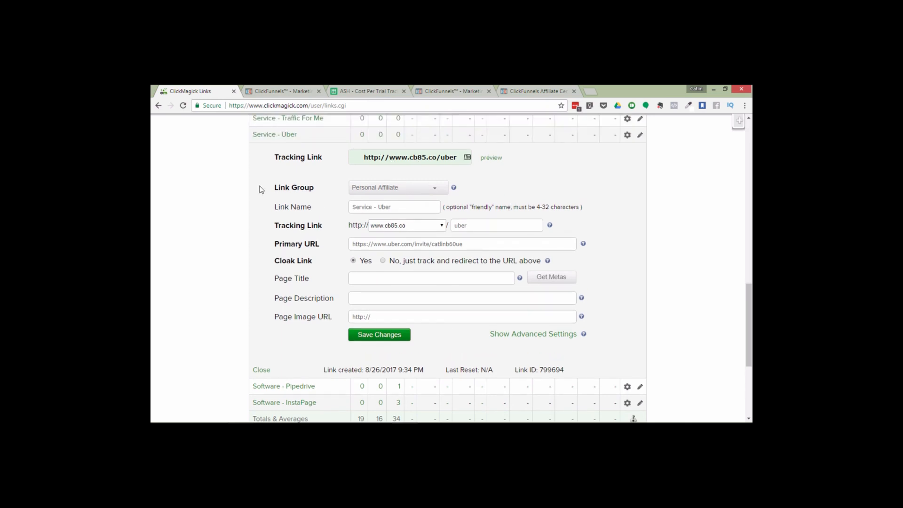
left_click_drag(751, 320, 751, 194)
left_click(475, 298)
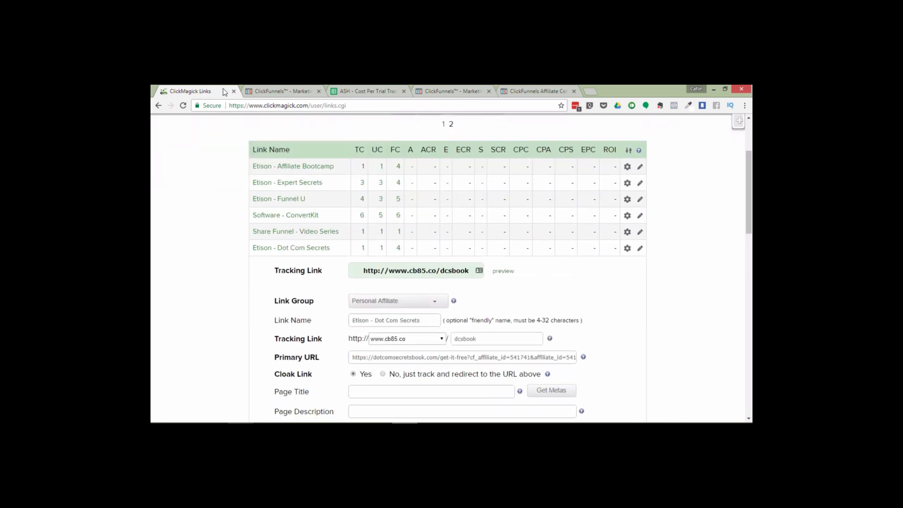
left_click(285, 202)
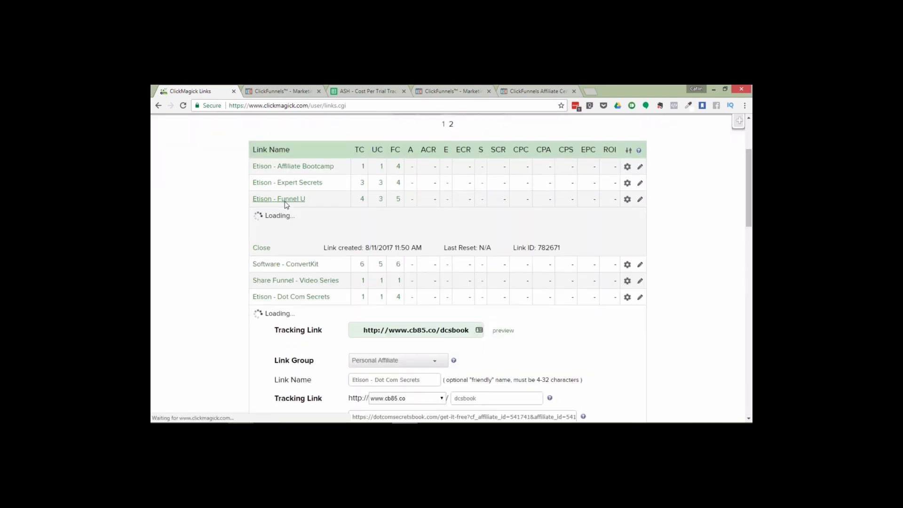